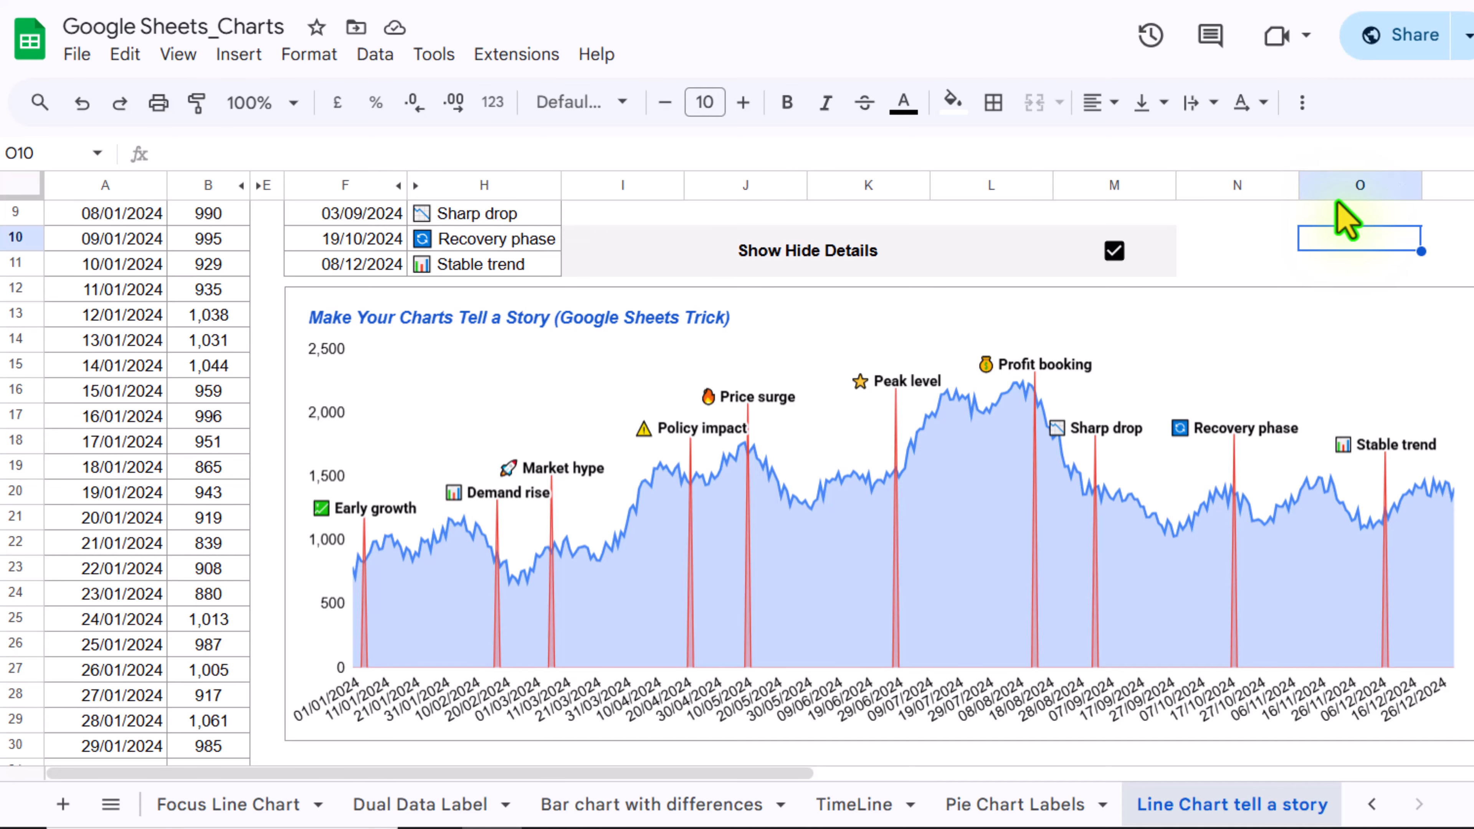
# Review the event table and finished story chart, switching the Show Hide Details checkbox off and back on.
pyautogui.scroll(3, 1345, 220)
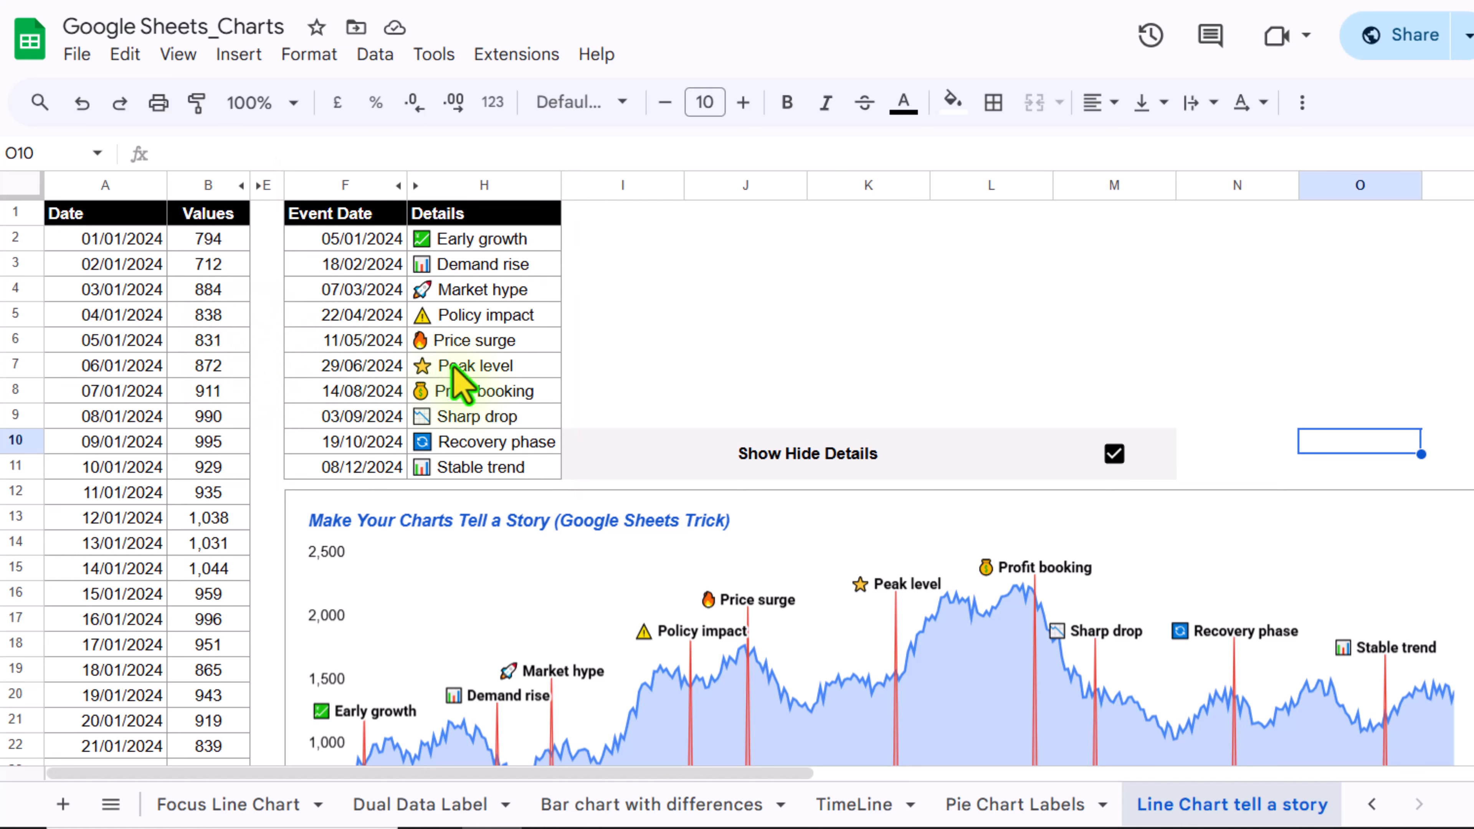
pyautogui.scroll(-3, 458, 377)
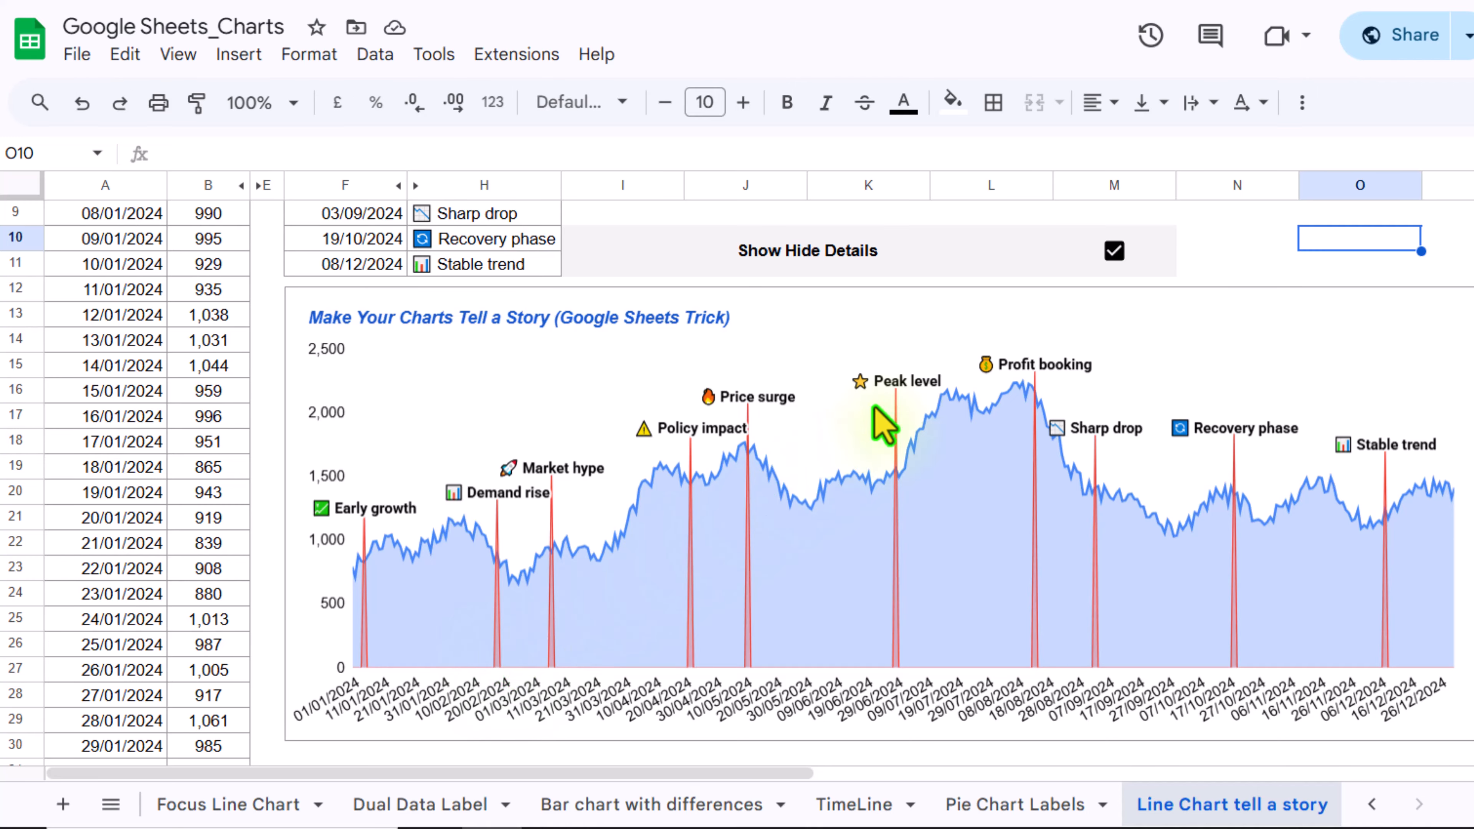
pyautogui.click(1113, 251)
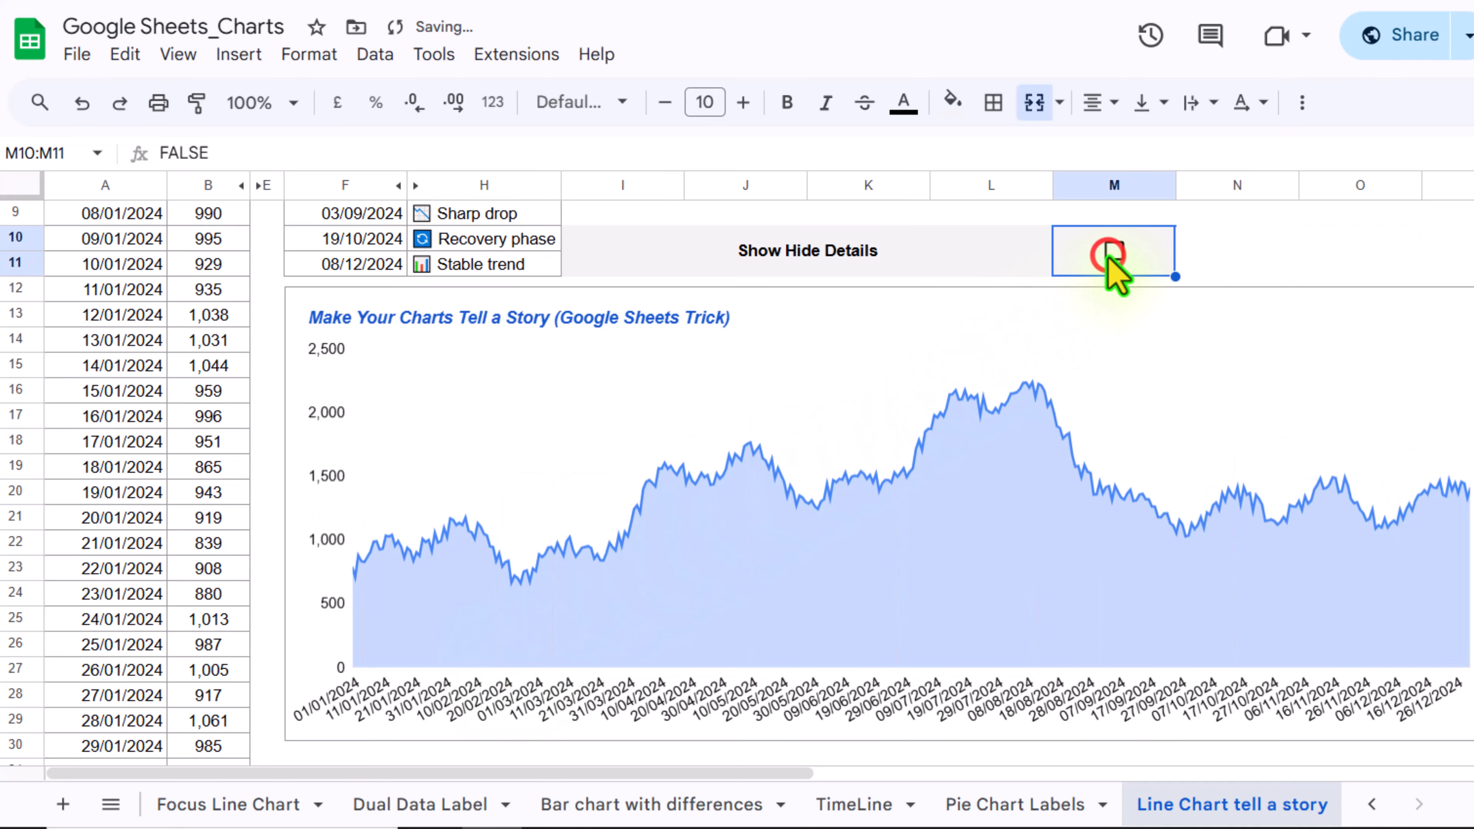
pyautogui.click(1113, 250)
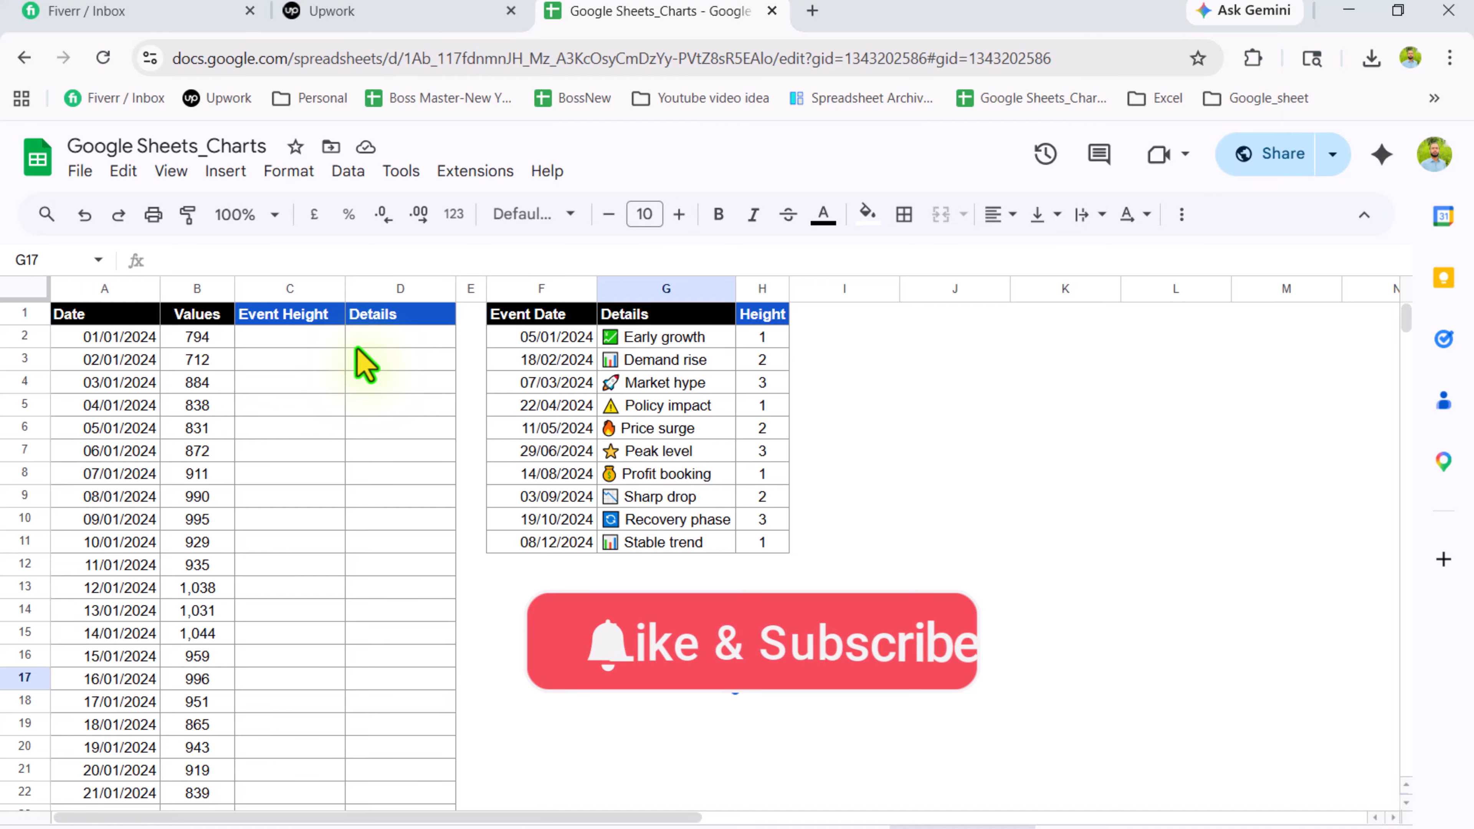
# Start an XLOOKUP formula in C2 with search key A2:A, lookup range F2:F11 and result range H2:H11.
pyautogui.click(305, 343)
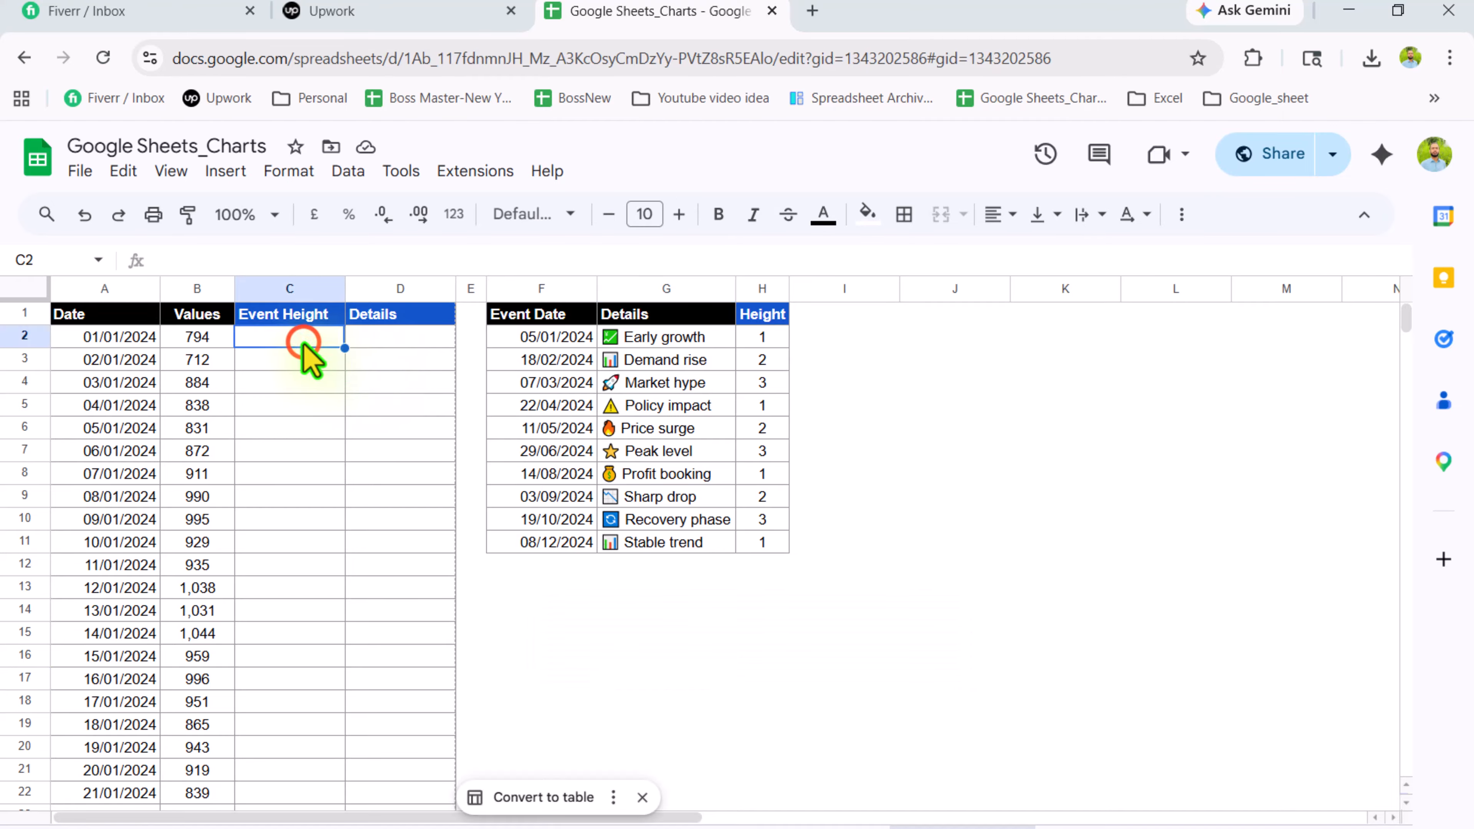
pyautogui.write('=x')
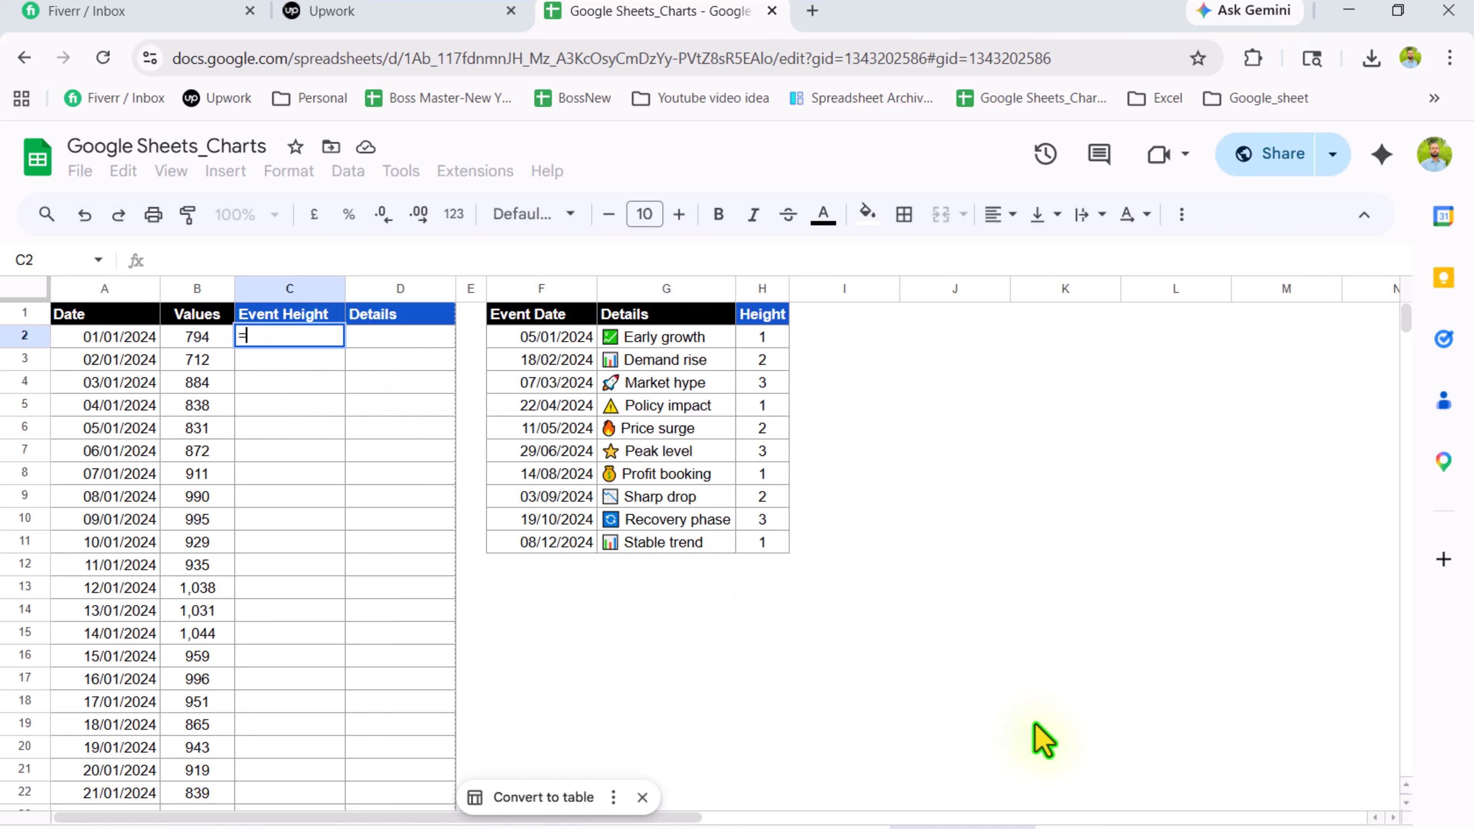
pyautogui.write('lookup(')
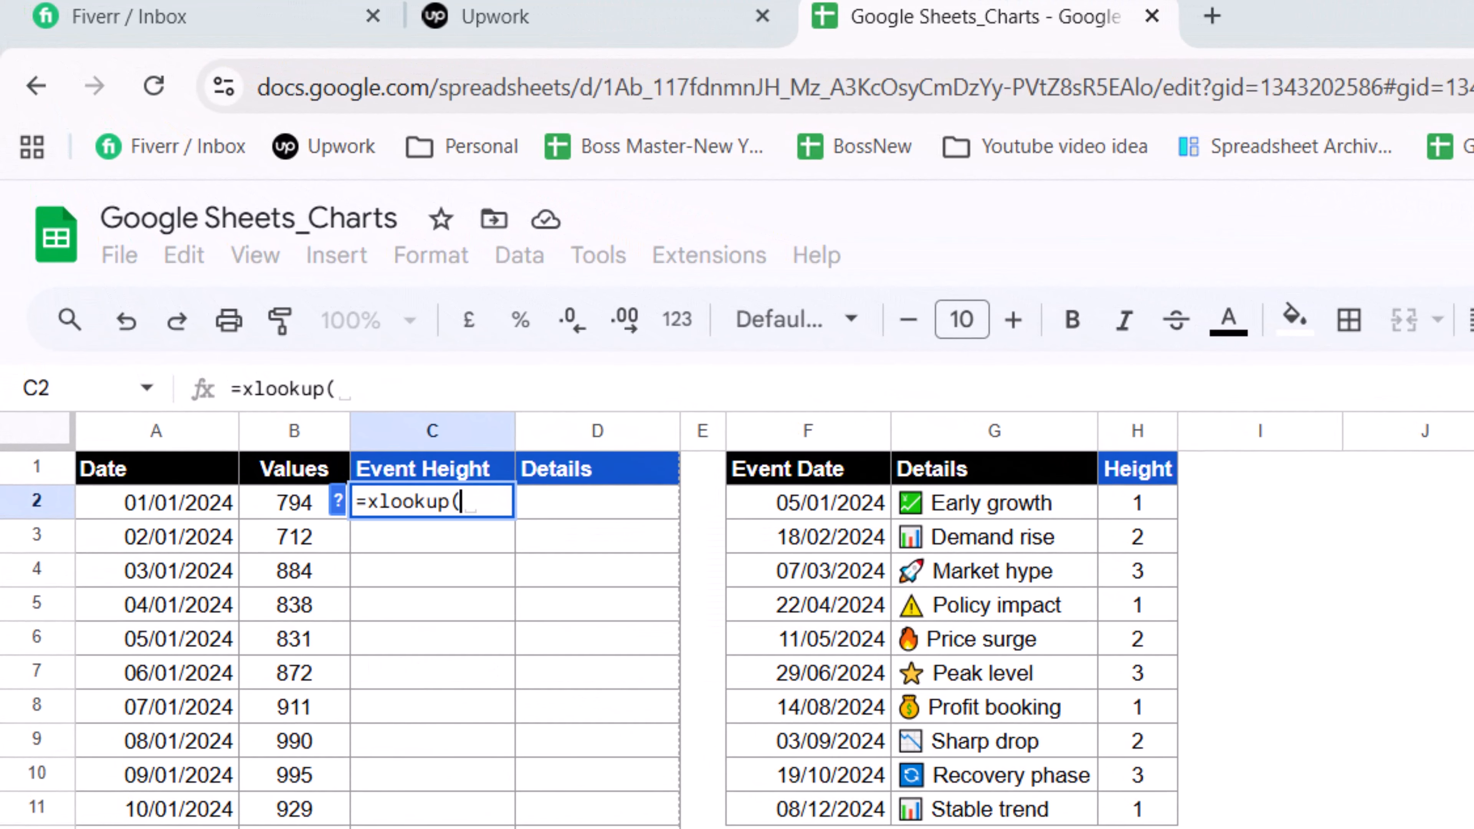
pyautogui.moveTo(182, 508); pyautogui.dragTo(177, 601)
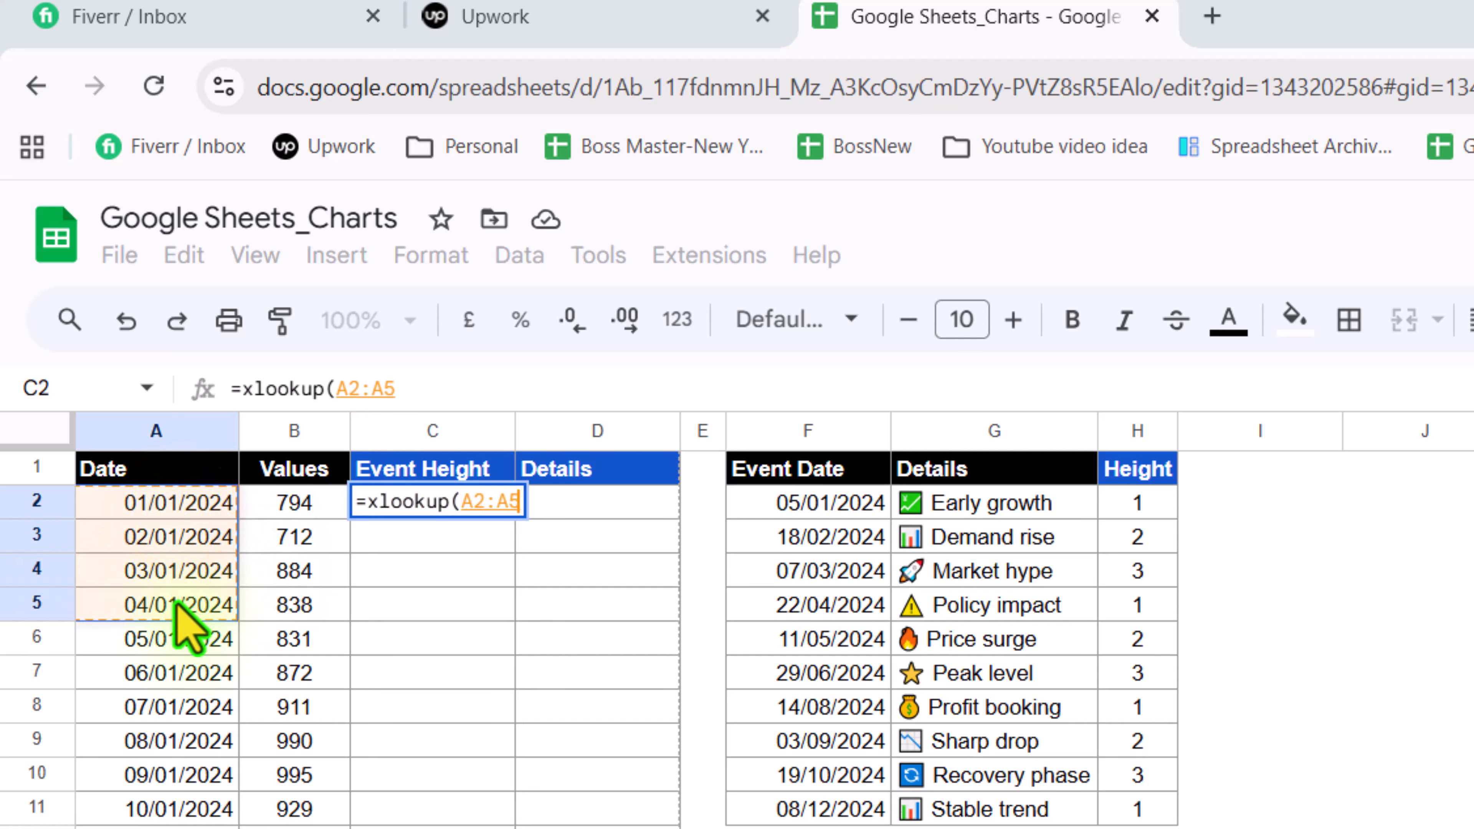
pyautogui.press('BackSpace')
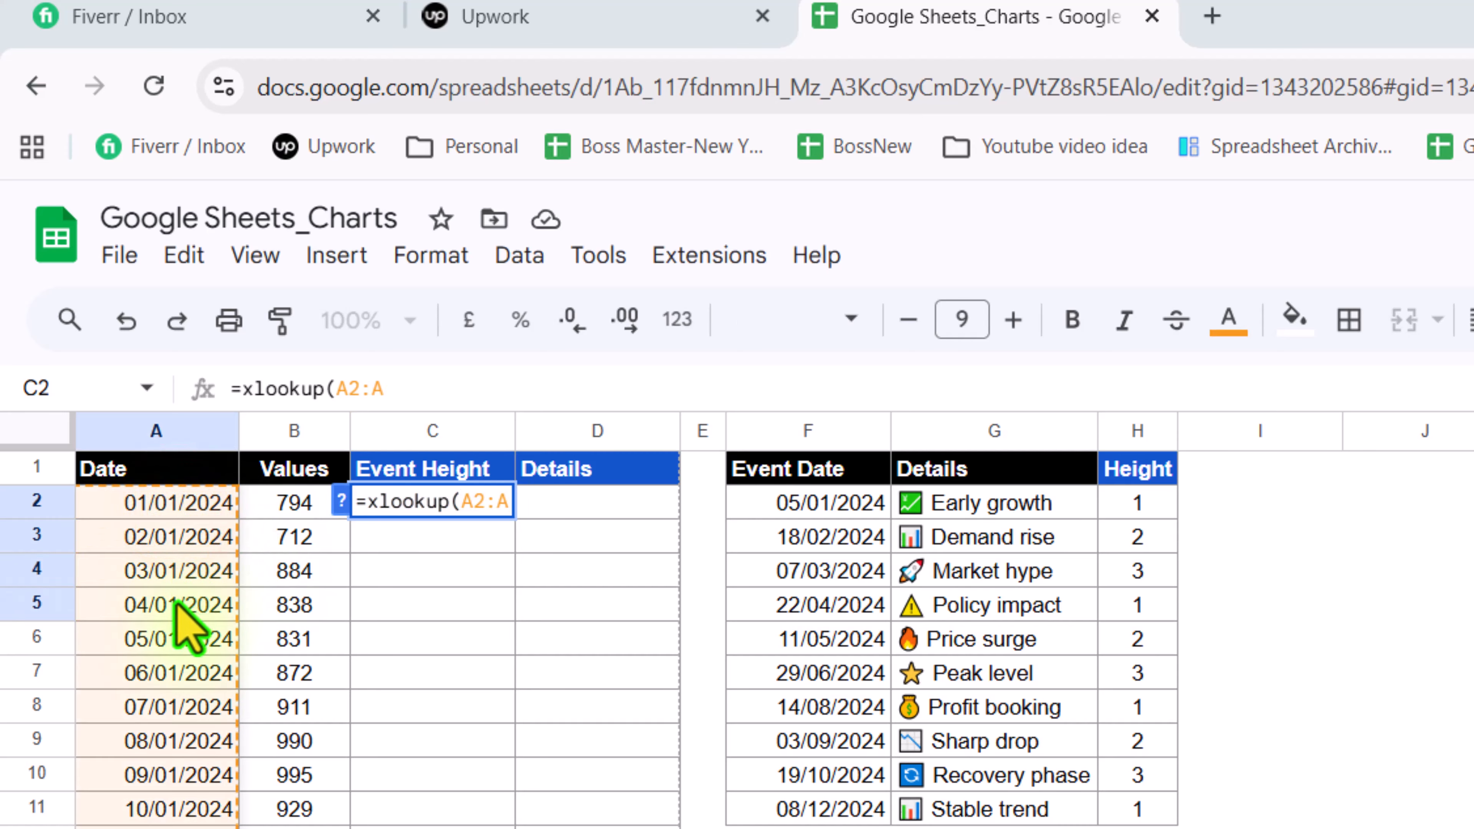
pyautogui.write(',')
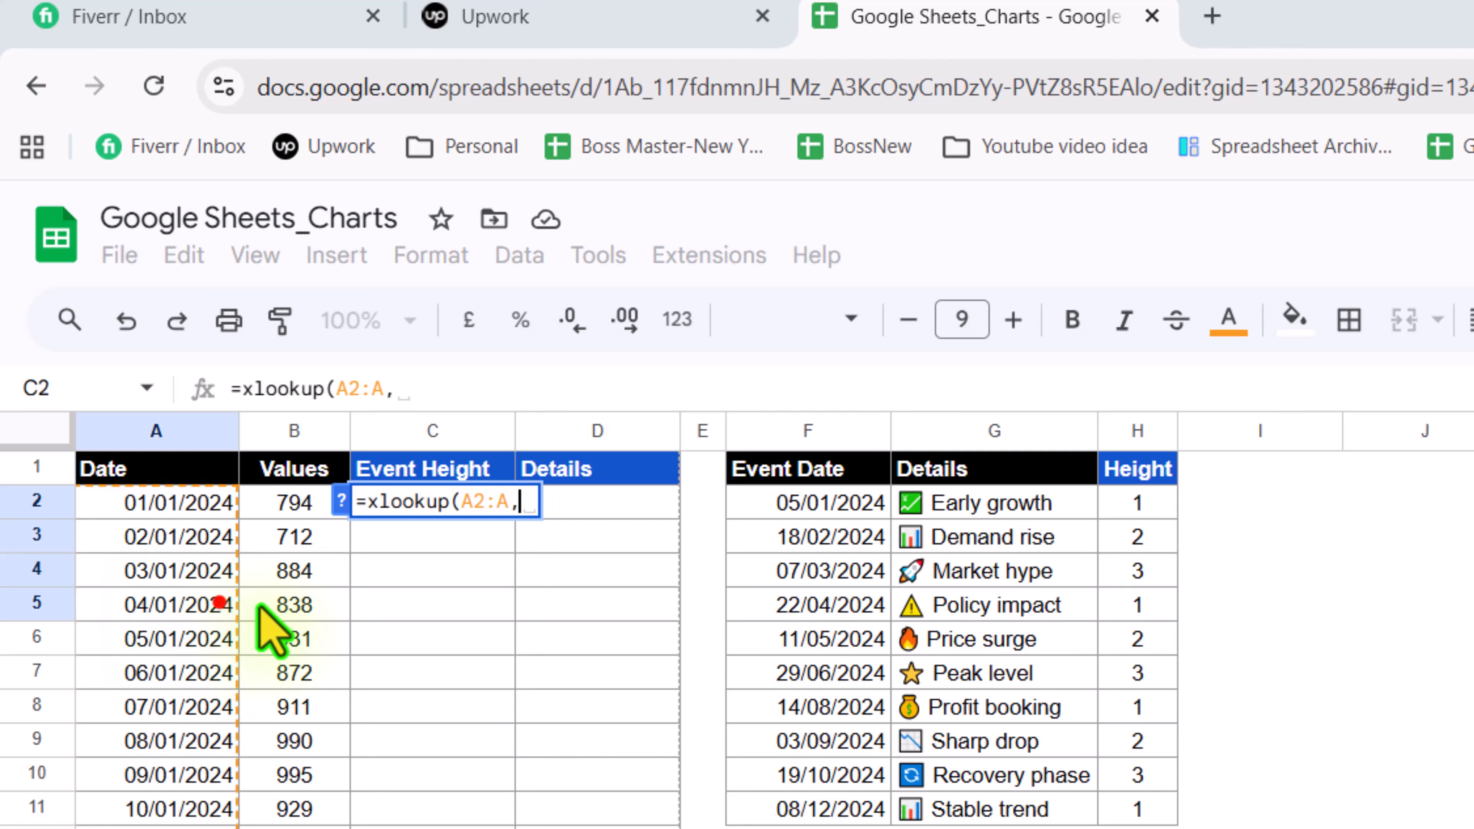
pyautogui.moveTo(806, 503); pyautogui.dragTo(813, 809)
pyautogui.write(',')
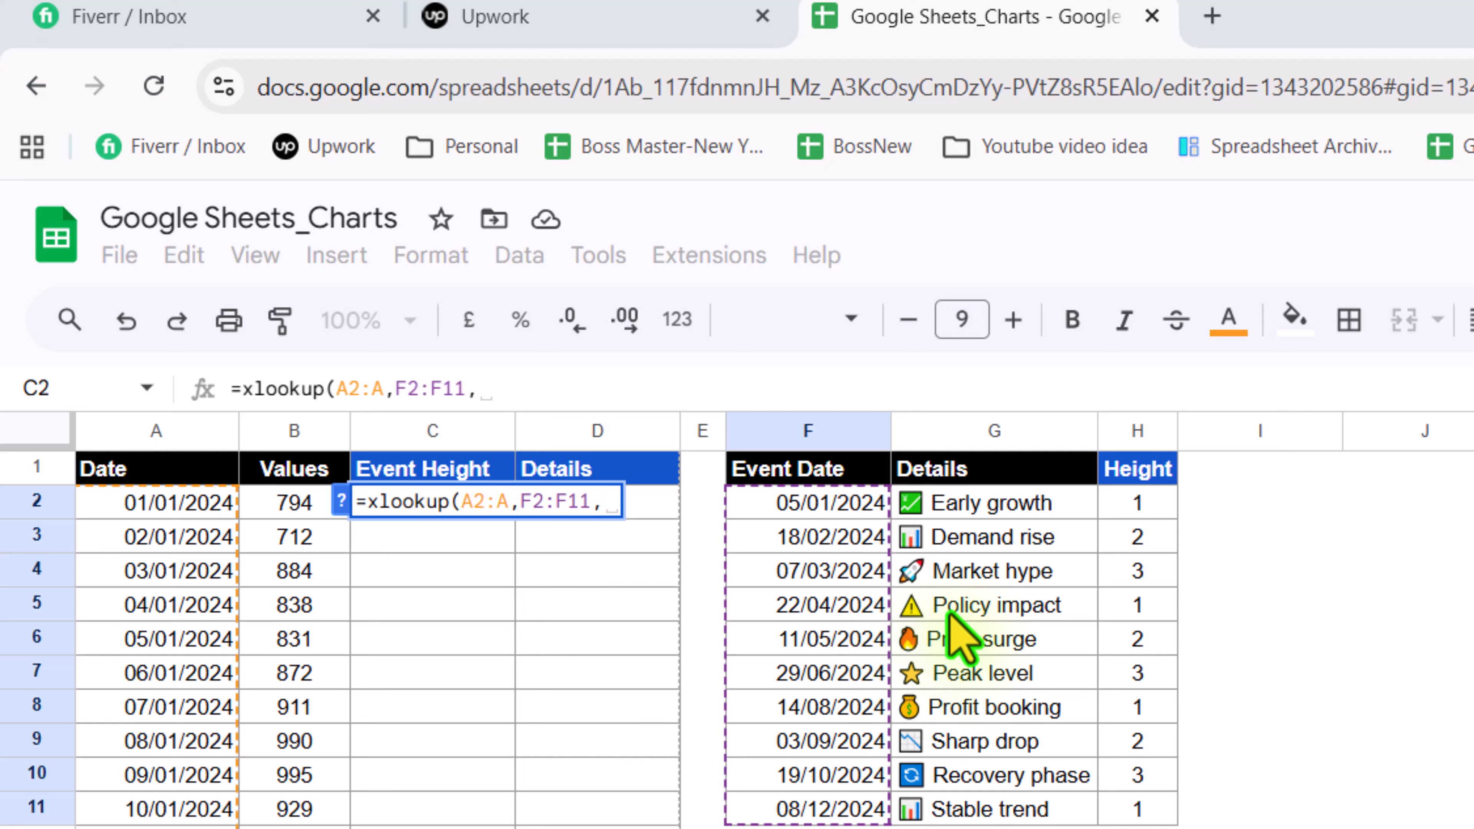
pyautogui.moveTo(1158, 505); pyautogui.dragTo(1158, 809)
pyautogui.write(',')
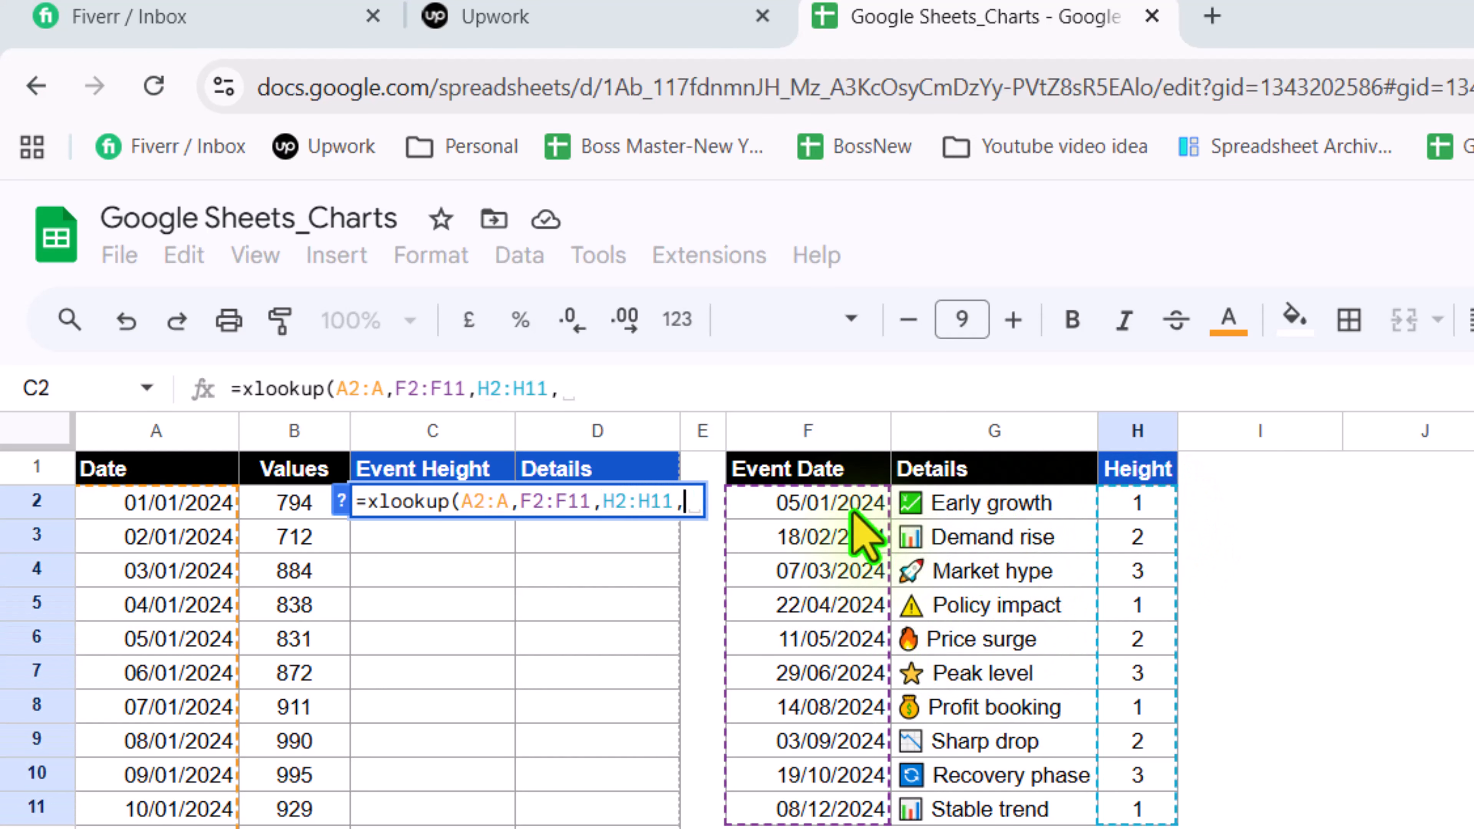
# Complete the Event Height formula with a missing value of 0 and wrap it in ArrayFormula.
pyautogui.click(342, 500)
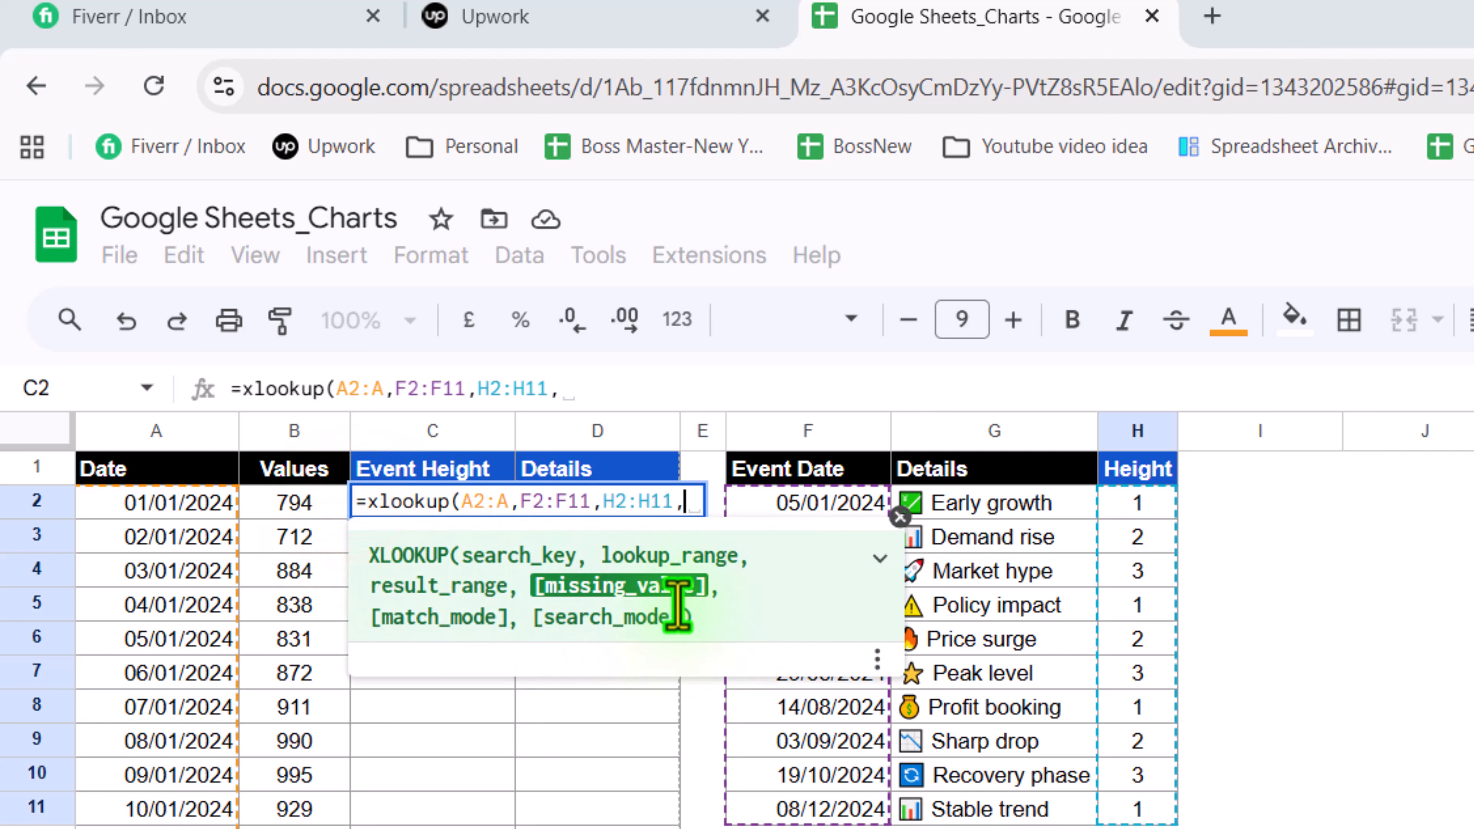
pyautogui.write('0')
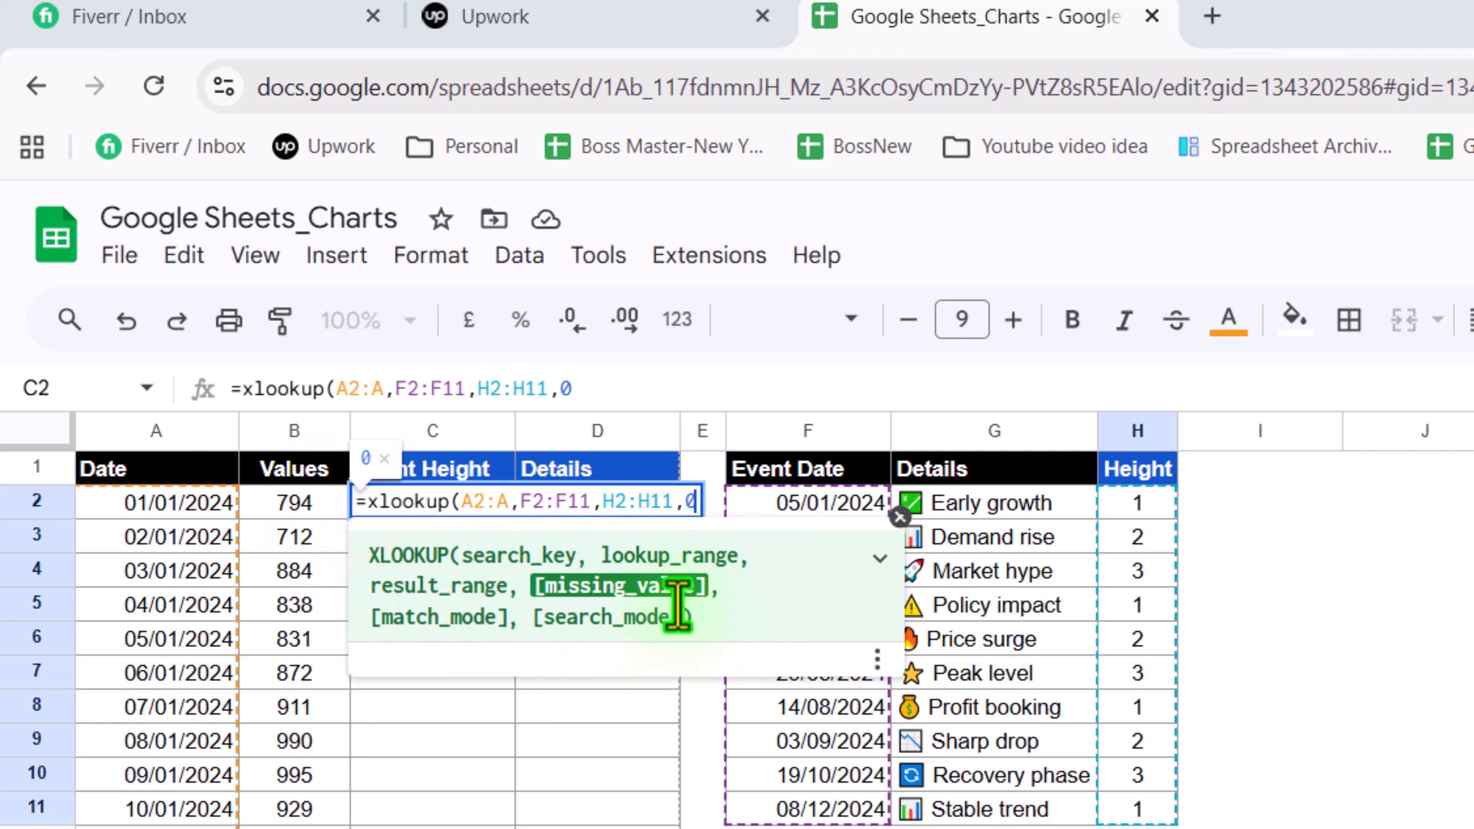
pyautogui.write(')')
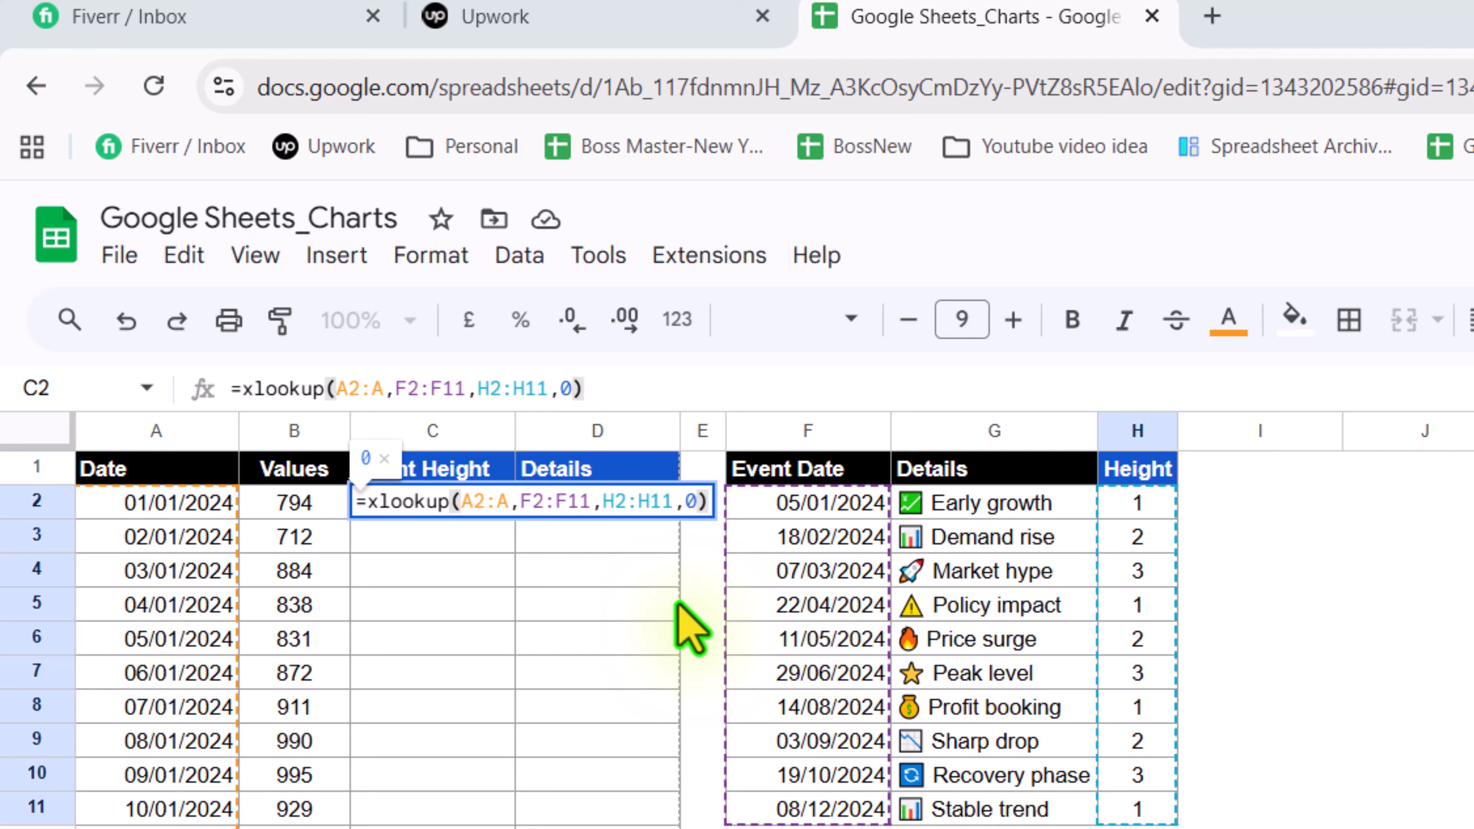
pyautogui.hotkey('ctrl', 'shift', 'Return')
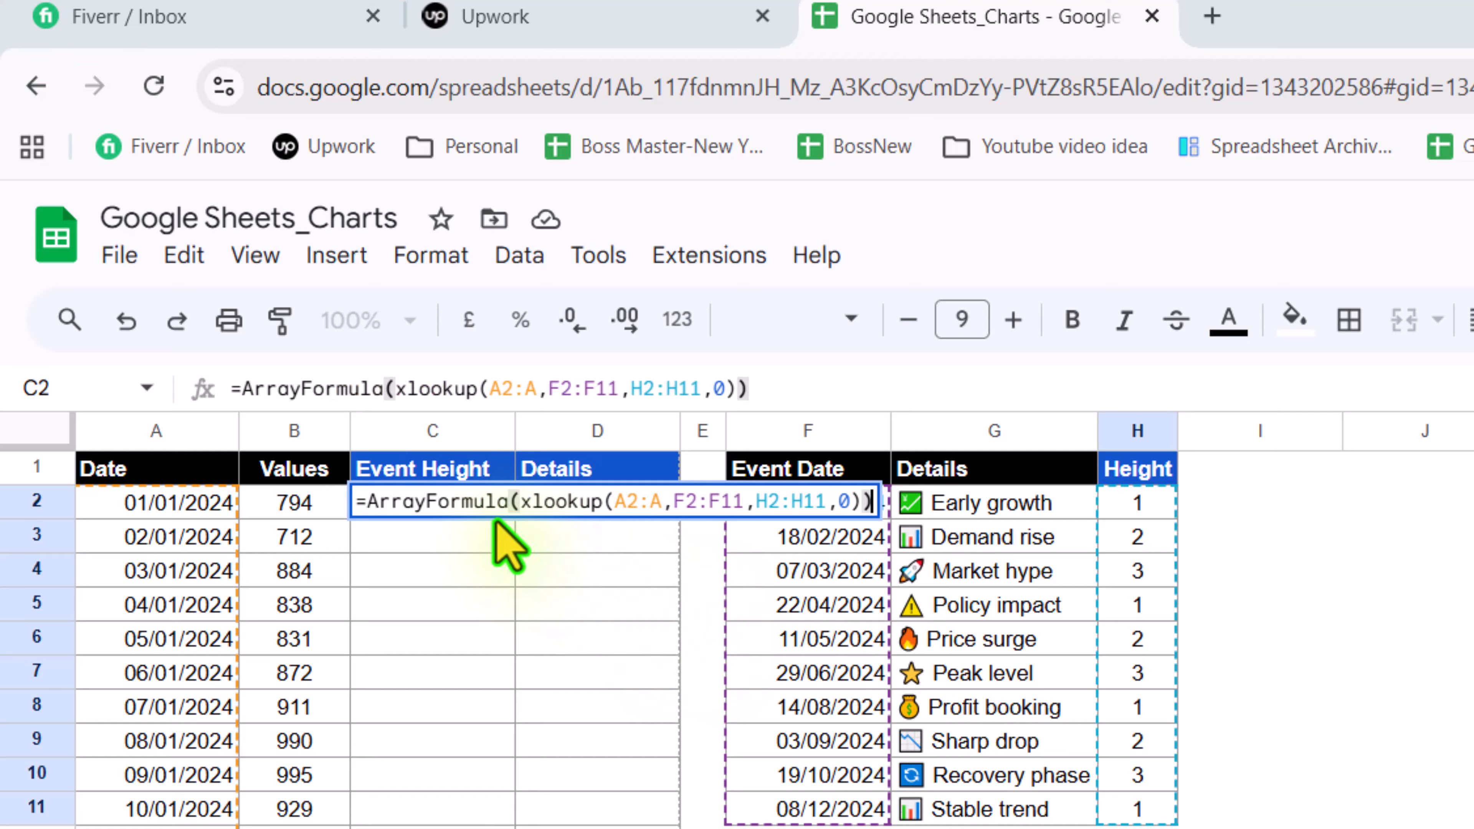
pyautogui.press('Return')
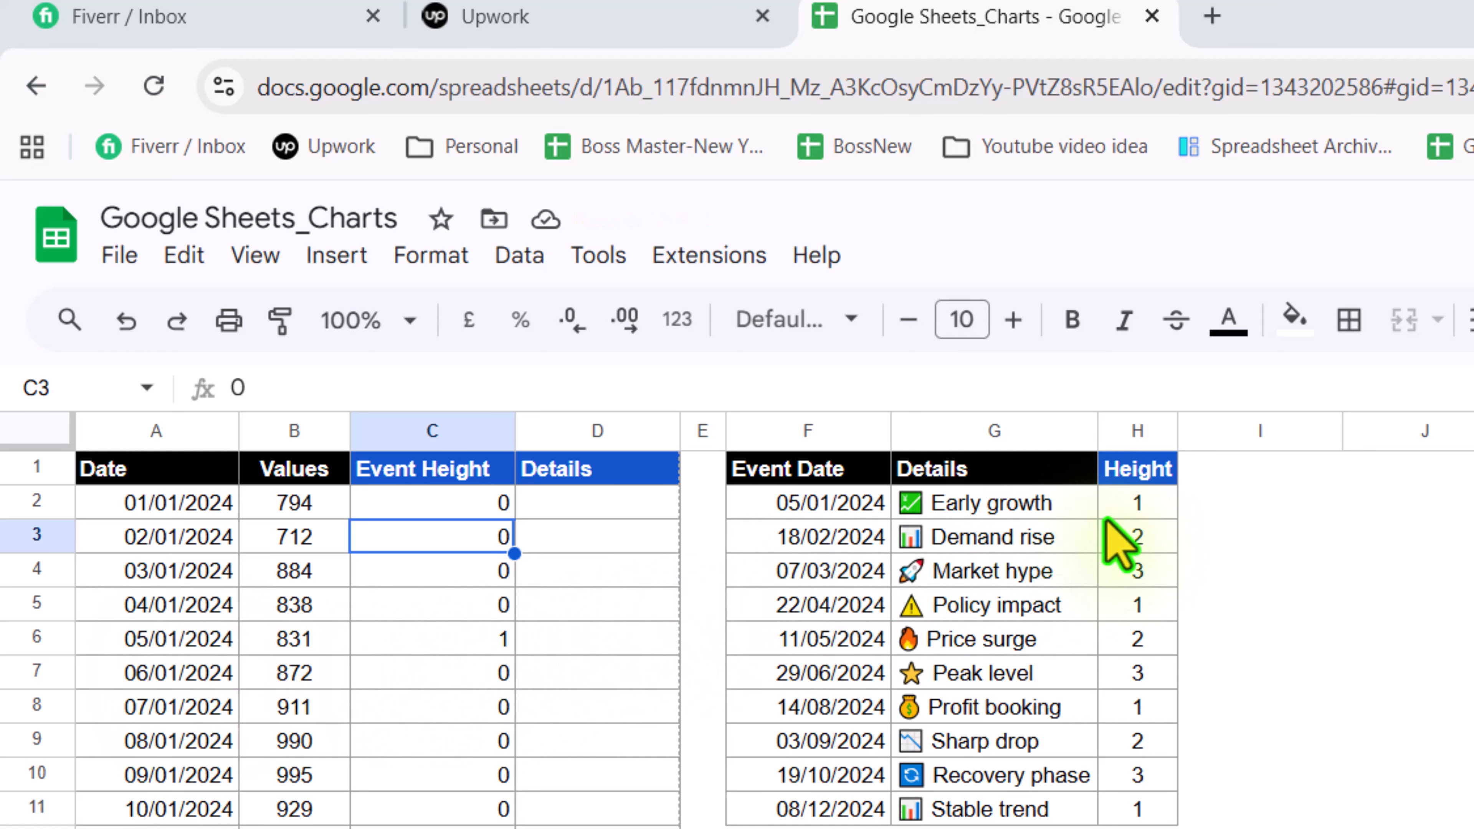
# Start an XLOOKUP formula in D2 with search key A2:A, lookup range F2:F11 and result range G2:G11.
pyautogui.click(635, 504)
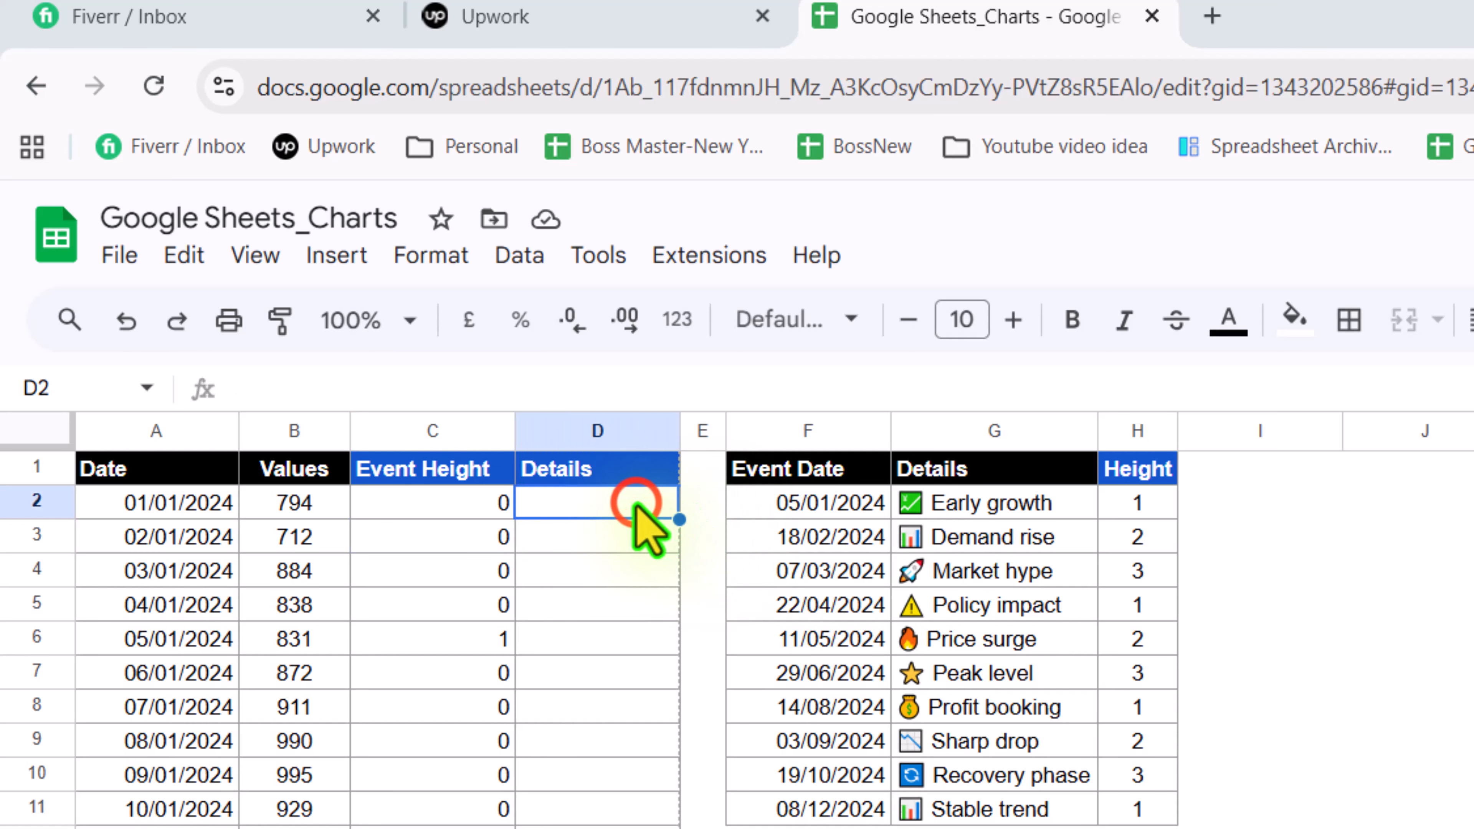
pyautogui.write('=xlookup(')
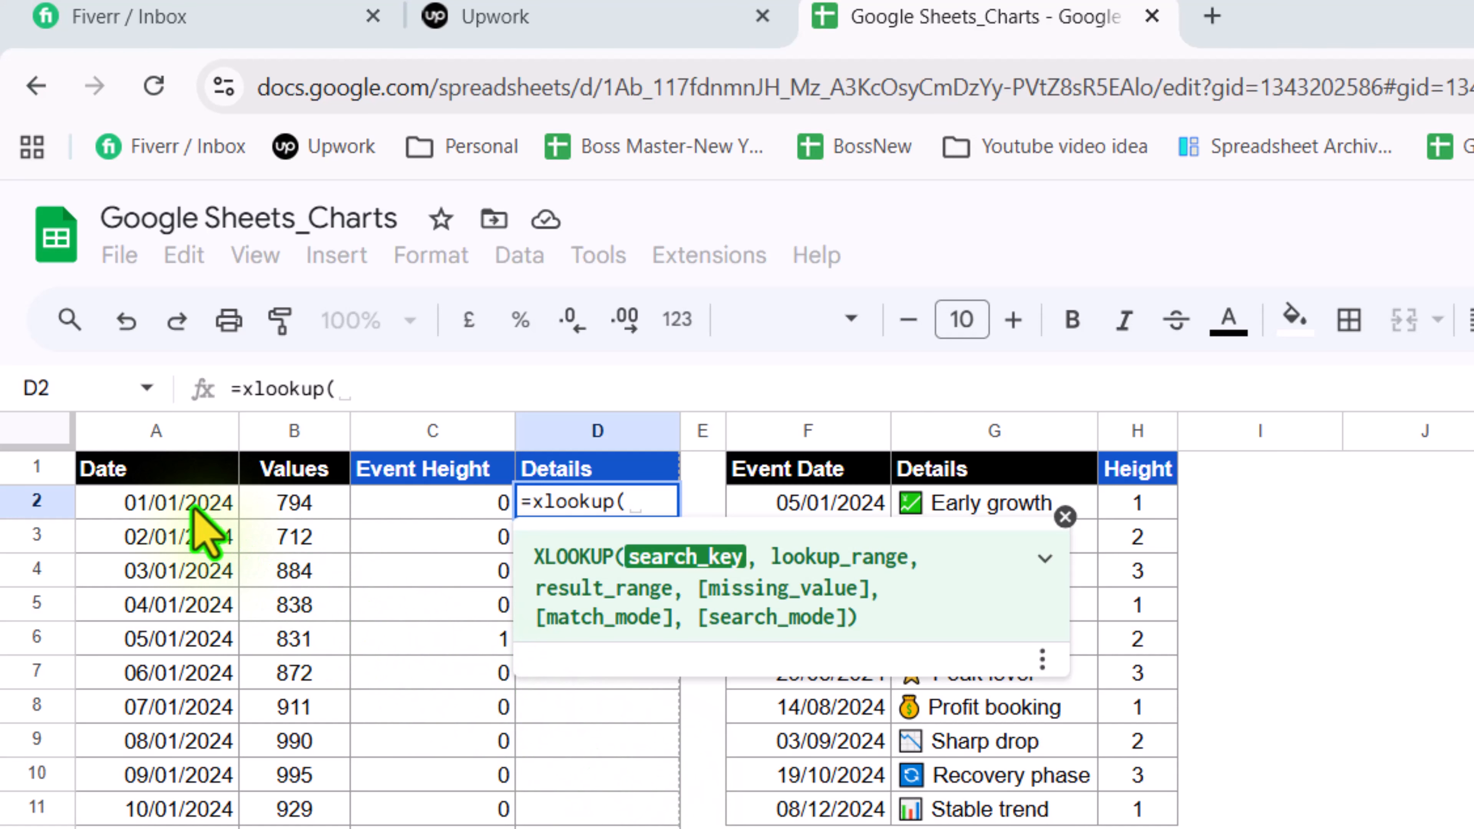
pyautogui.moveTo(188, 502); pyautogui.dragTo(196, 607)
pyautogui.press('BackSpace')
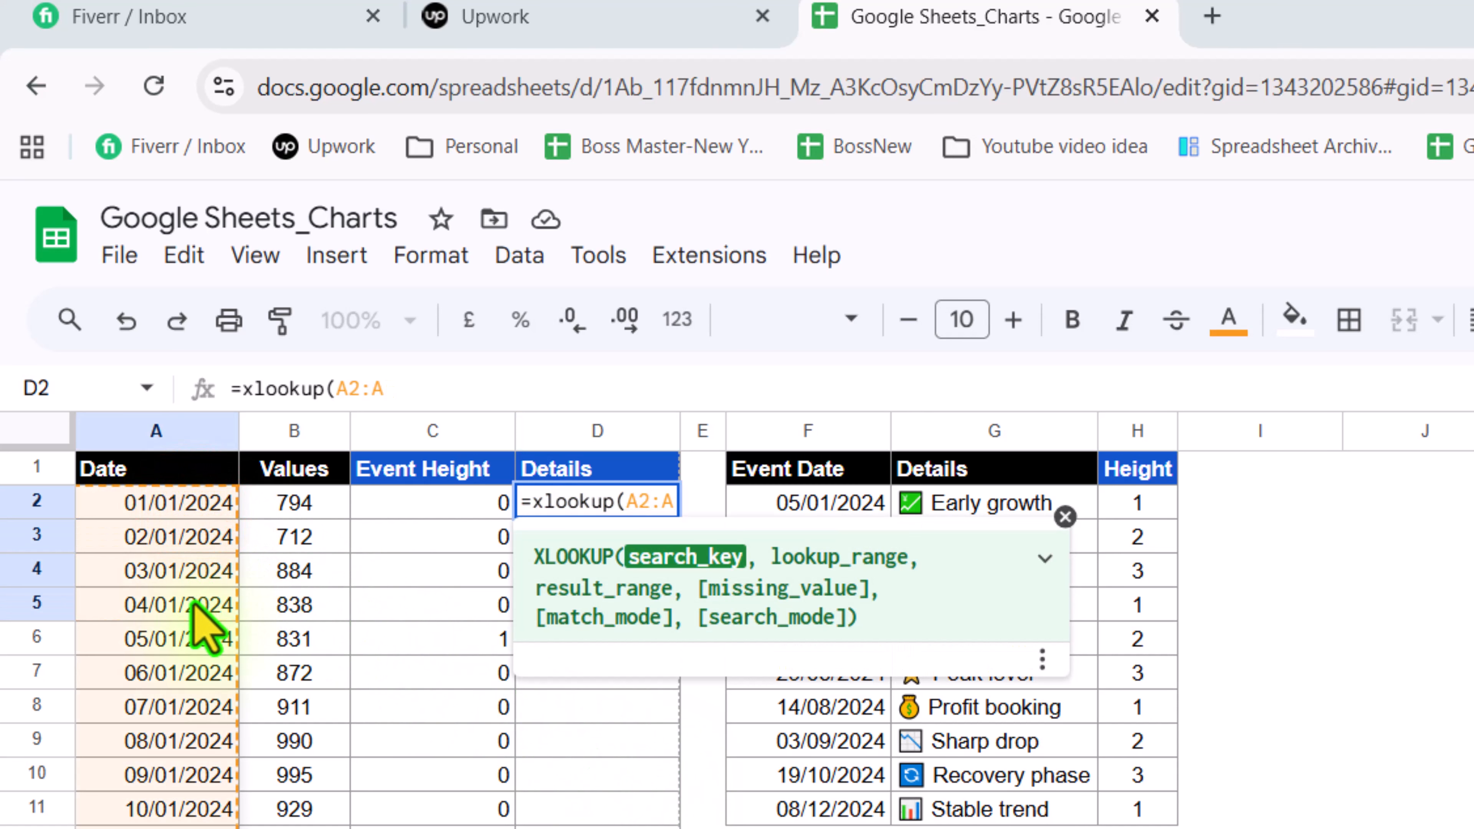
pyautogui.write(',')
pyautogui.click(1064, 516)
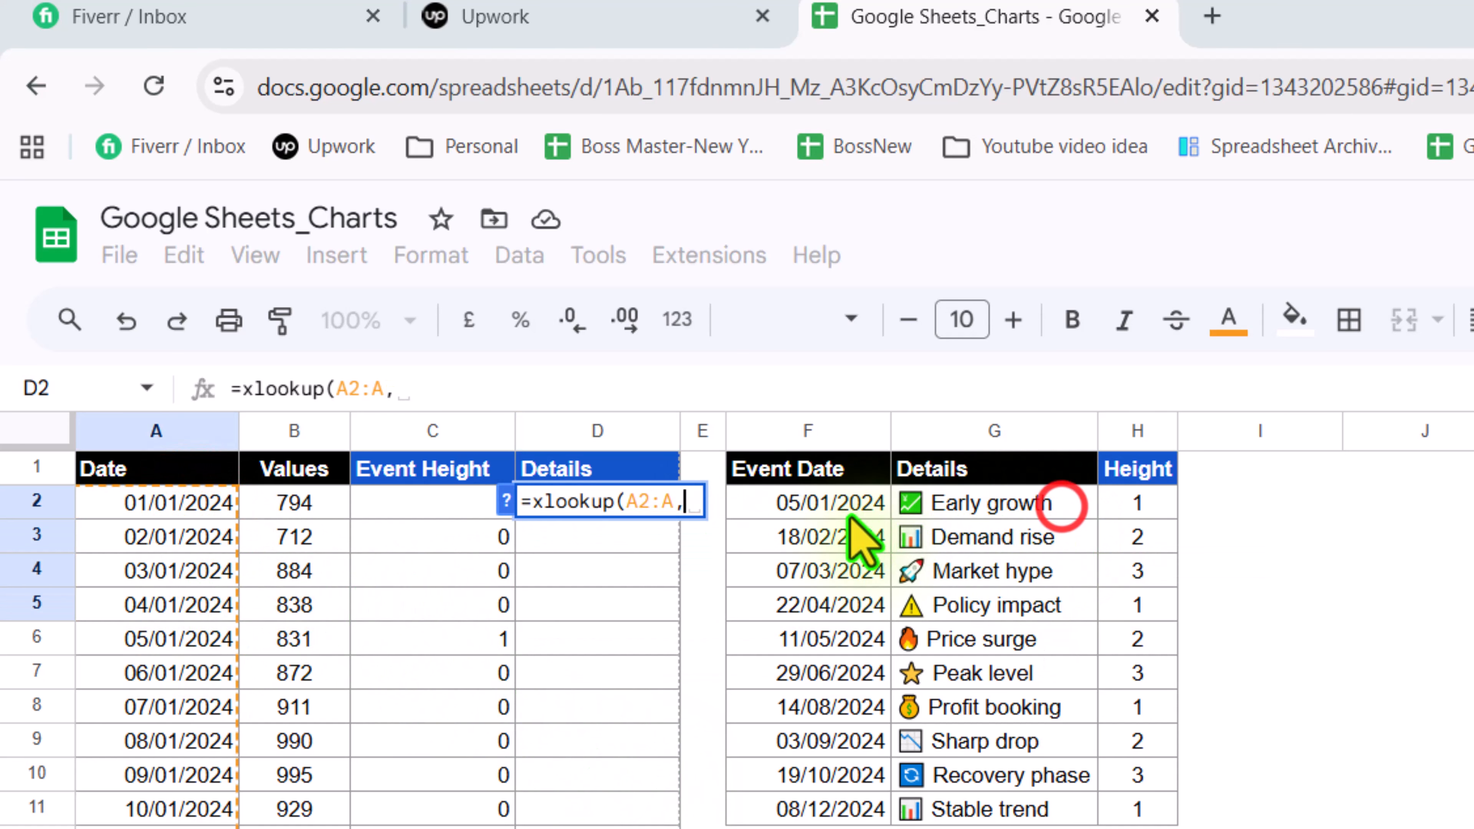
pyautogui.moveTo(844, 509); pyautogui.dragTo(849, 810)
pyautogui.write(',')
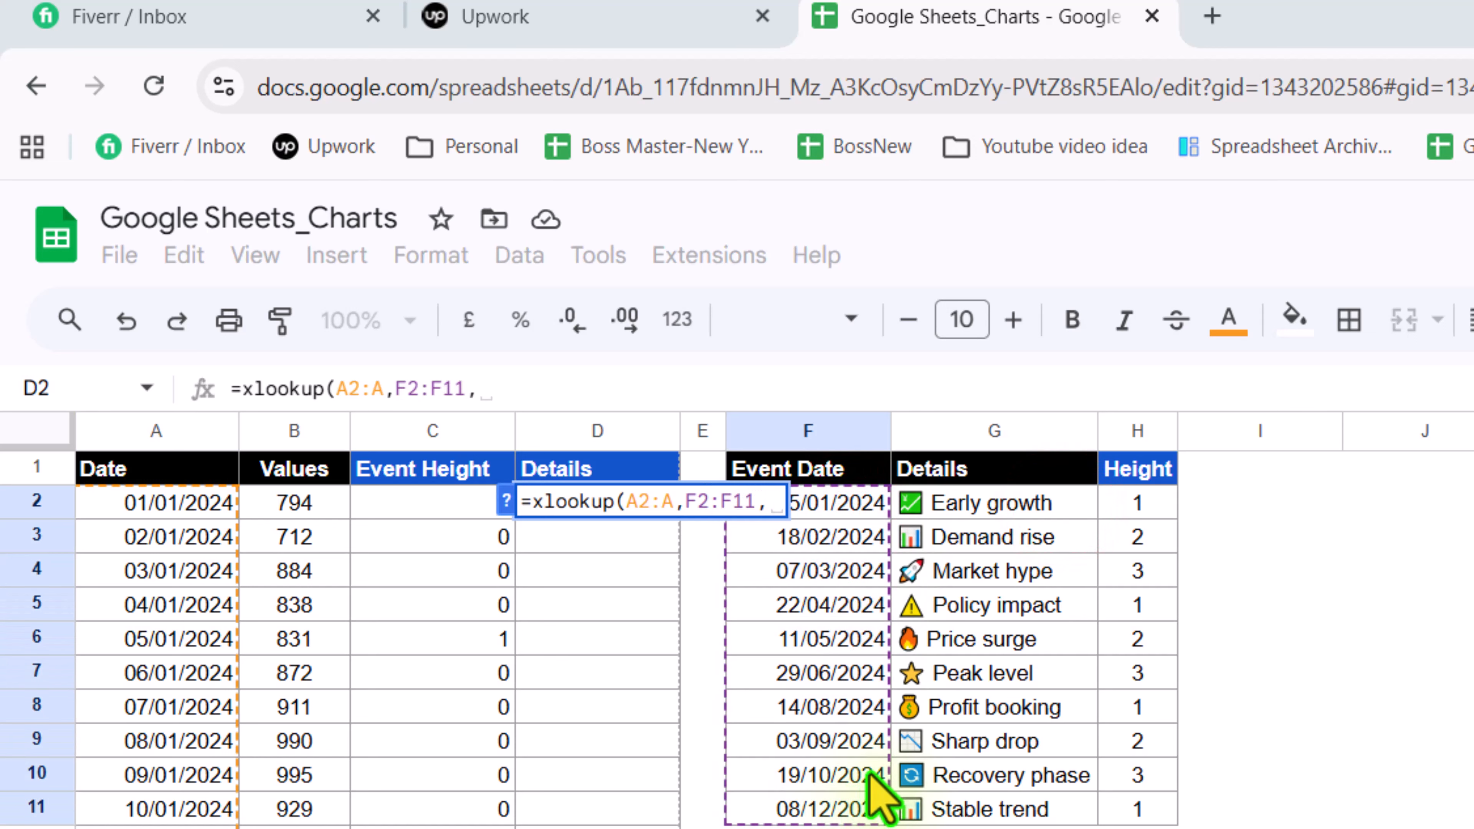
pyautogui.moveTo(1038, 501); pyautogui.dragTo(1043, 808)
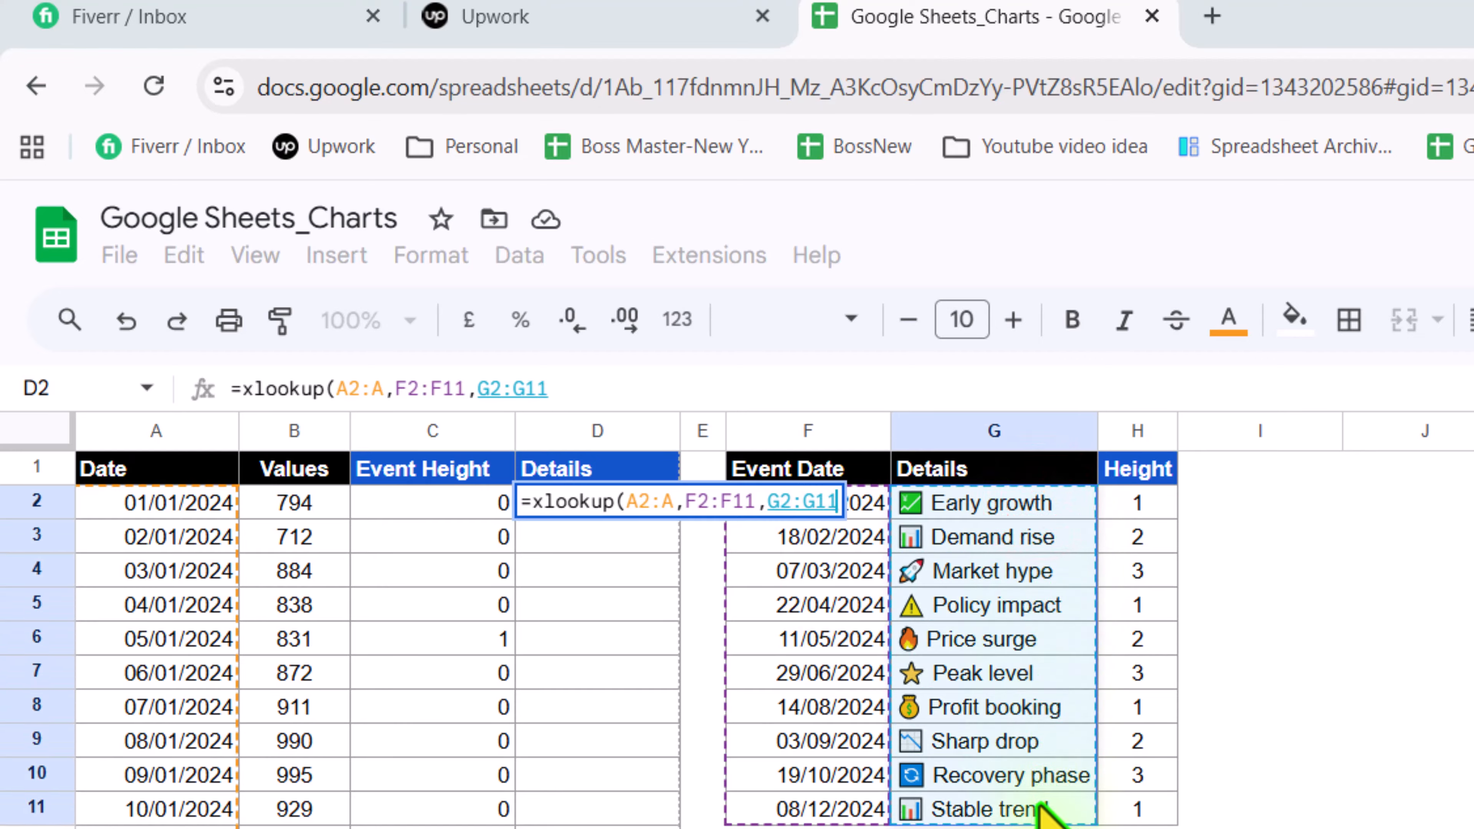
# Complete the D2 formula with an empty string "" as the missing value and wrap it in ArrayFormula.
pyautogui.write(',')
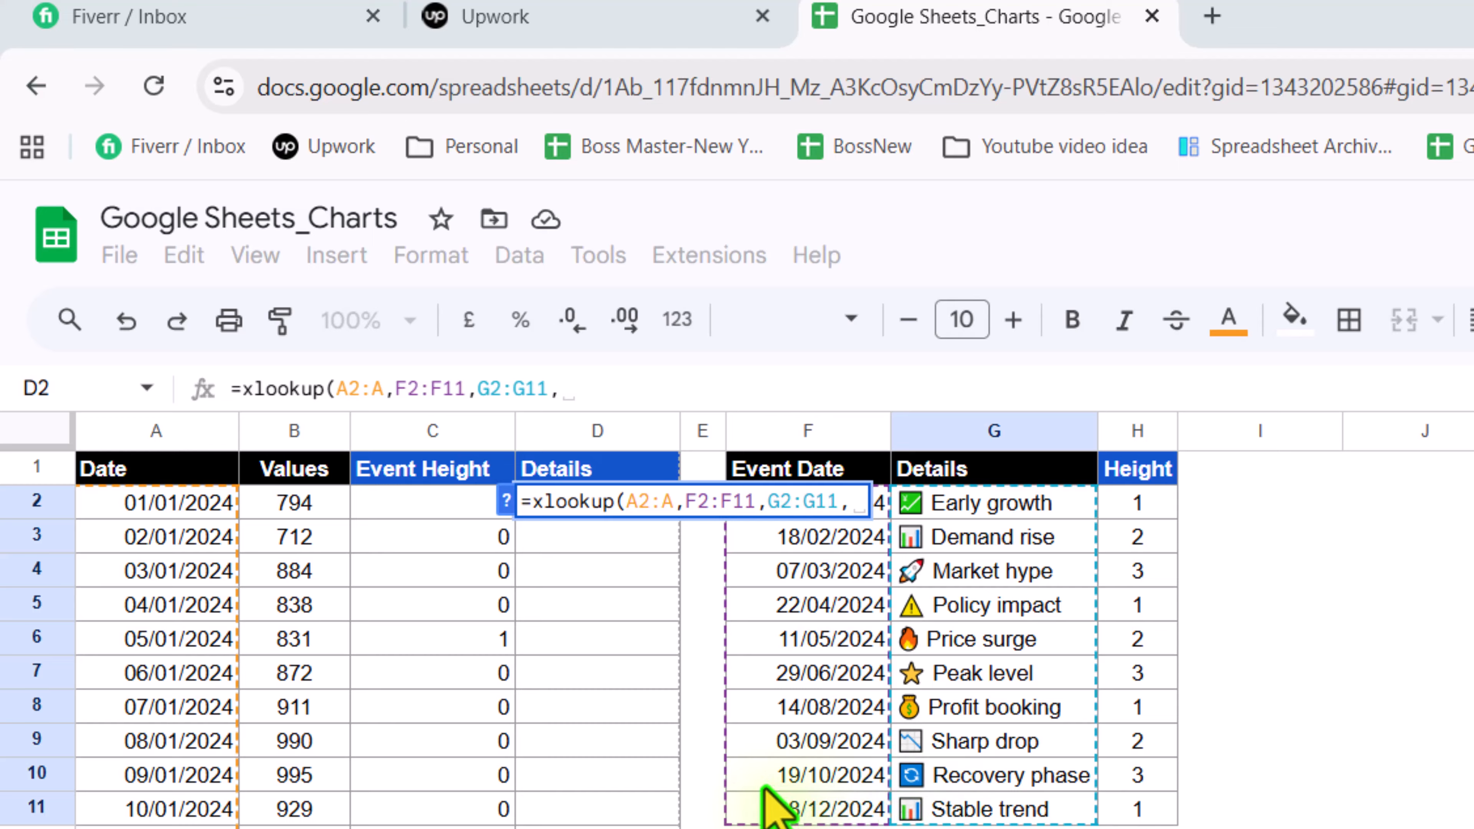
pyautogui.write('"")')
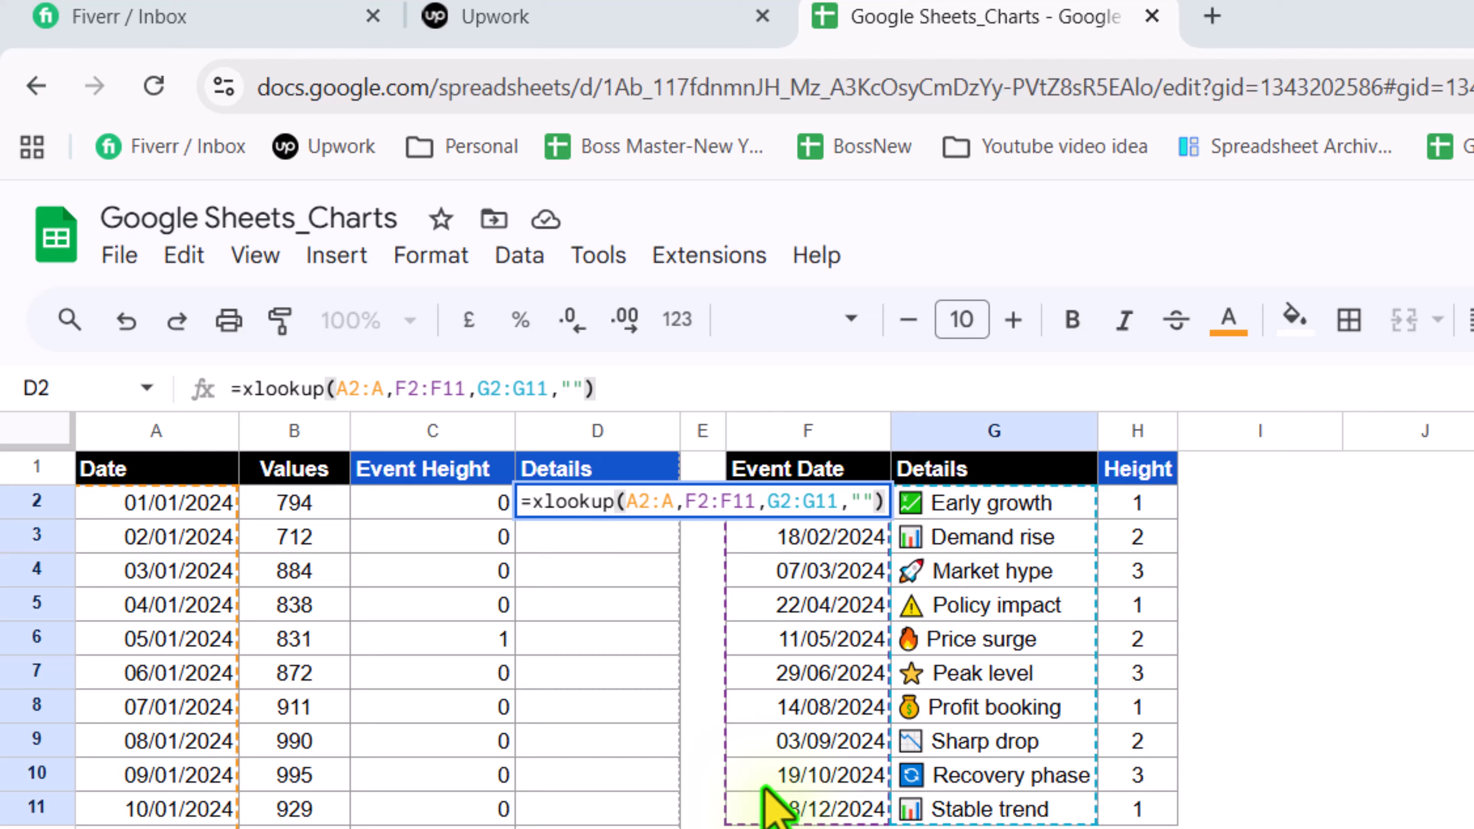
pyautogui.hotkey('ctrl', 'shift', 'Return')
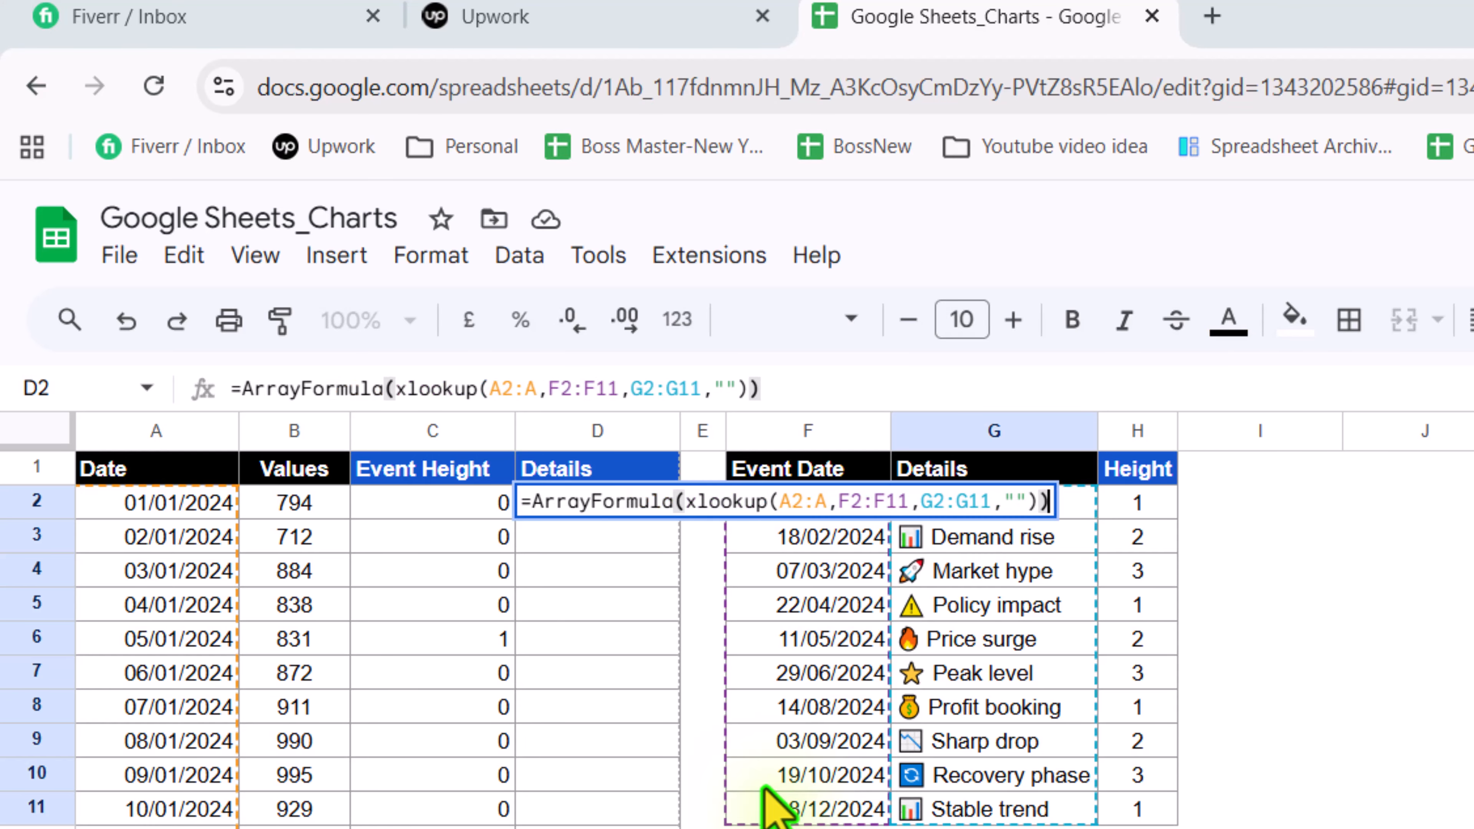
pyautogui.press('Return')
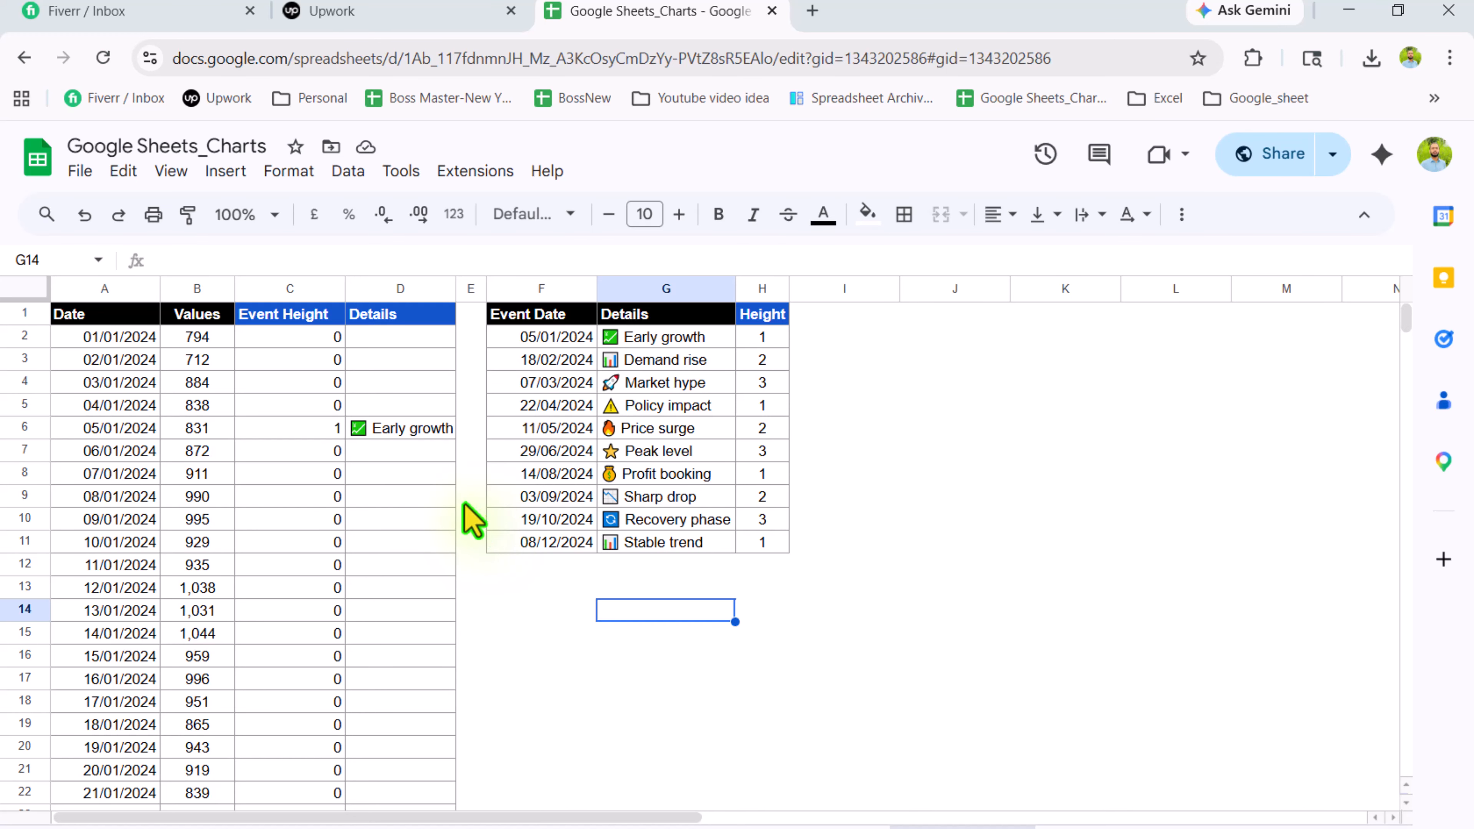
# Insert a chart from columns A to D and change its type to the standard area chart.
pyautogui.moveTo(104, 288); pyautogui.dragTo(398, 288)
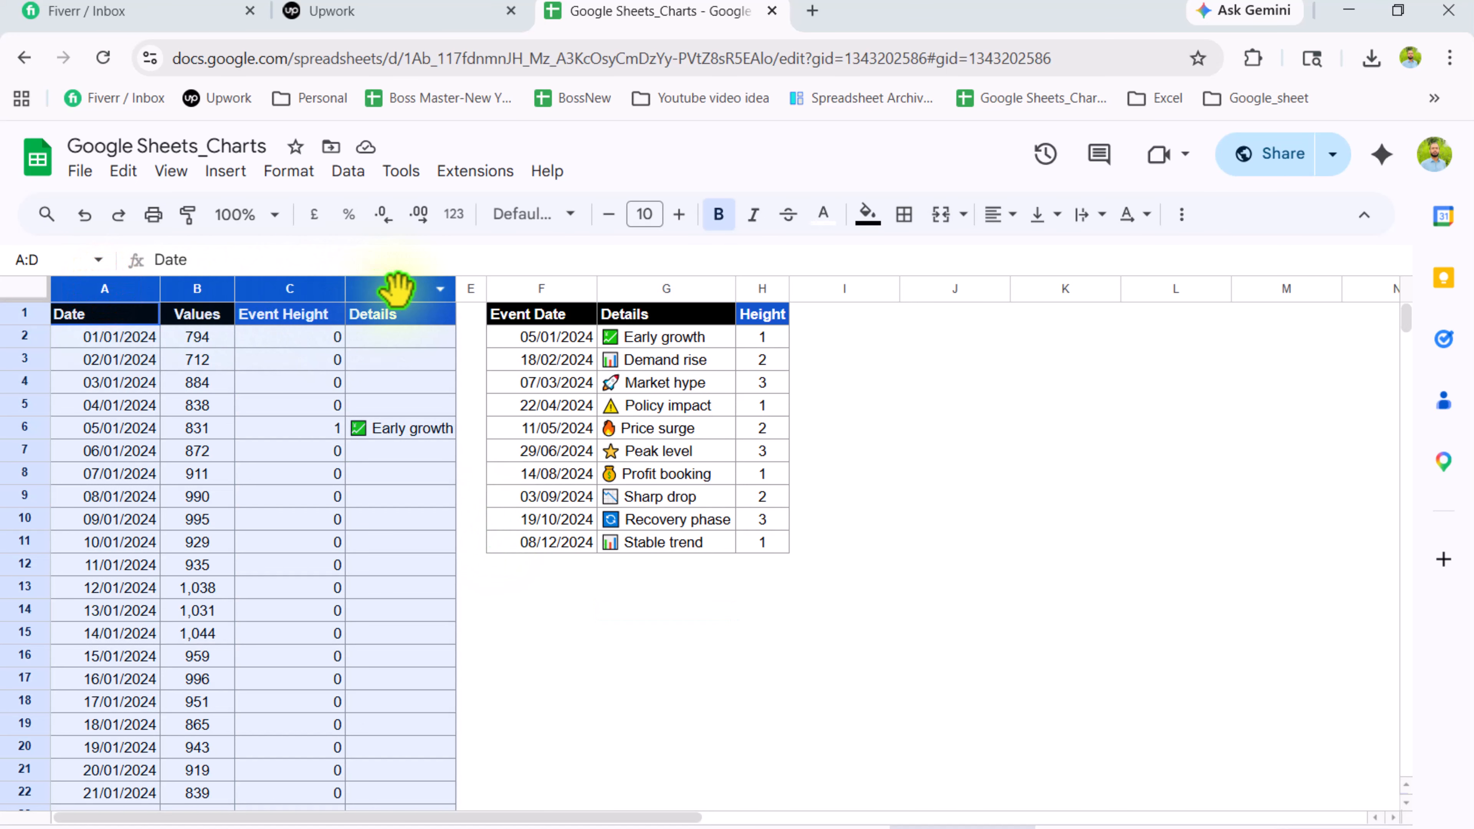
pyautogui.click(226, 172)
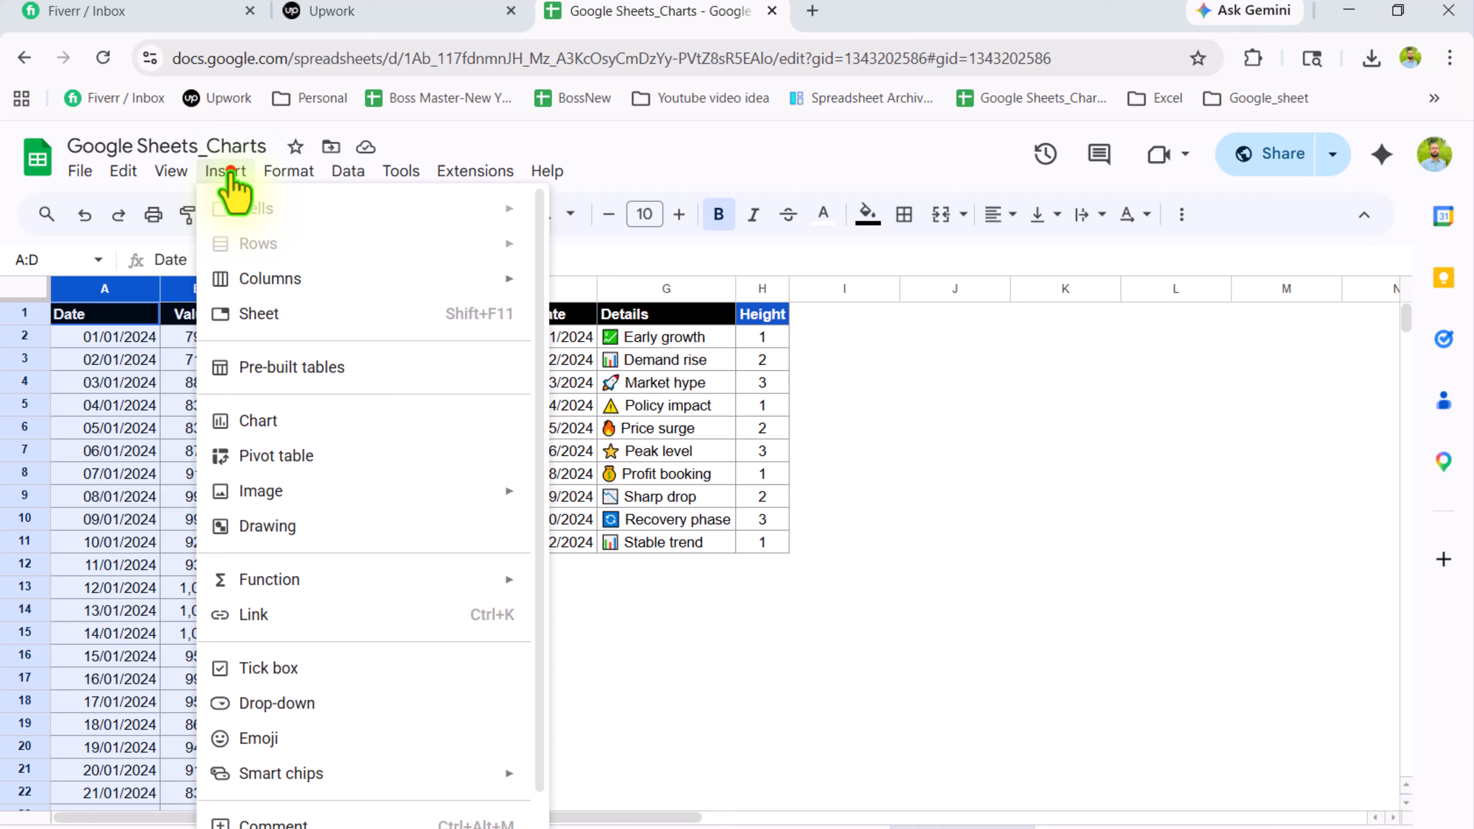
pyautogui.click(289, 422)
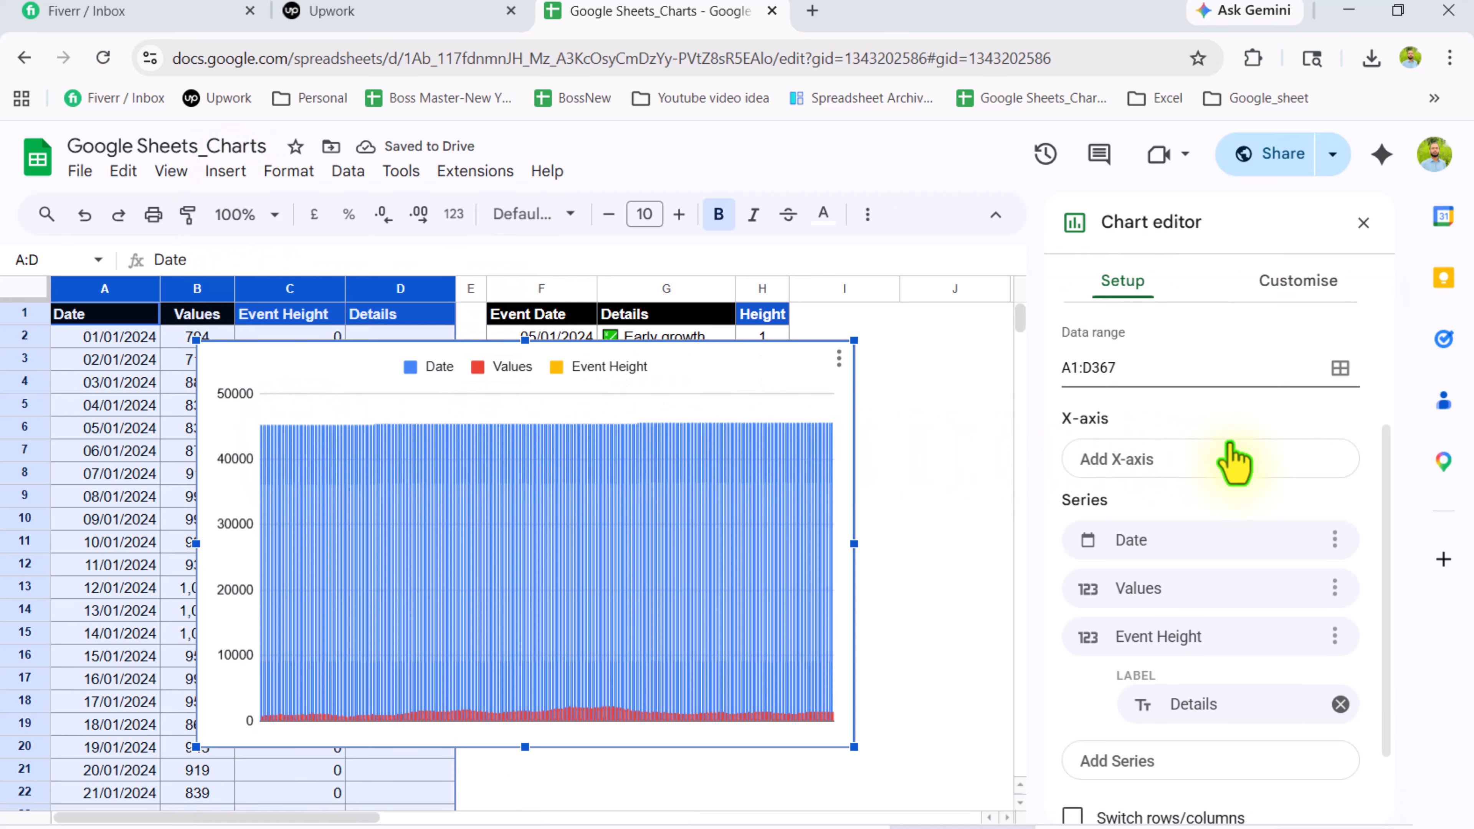
pyautogui.scroll(3, 1233, 460)
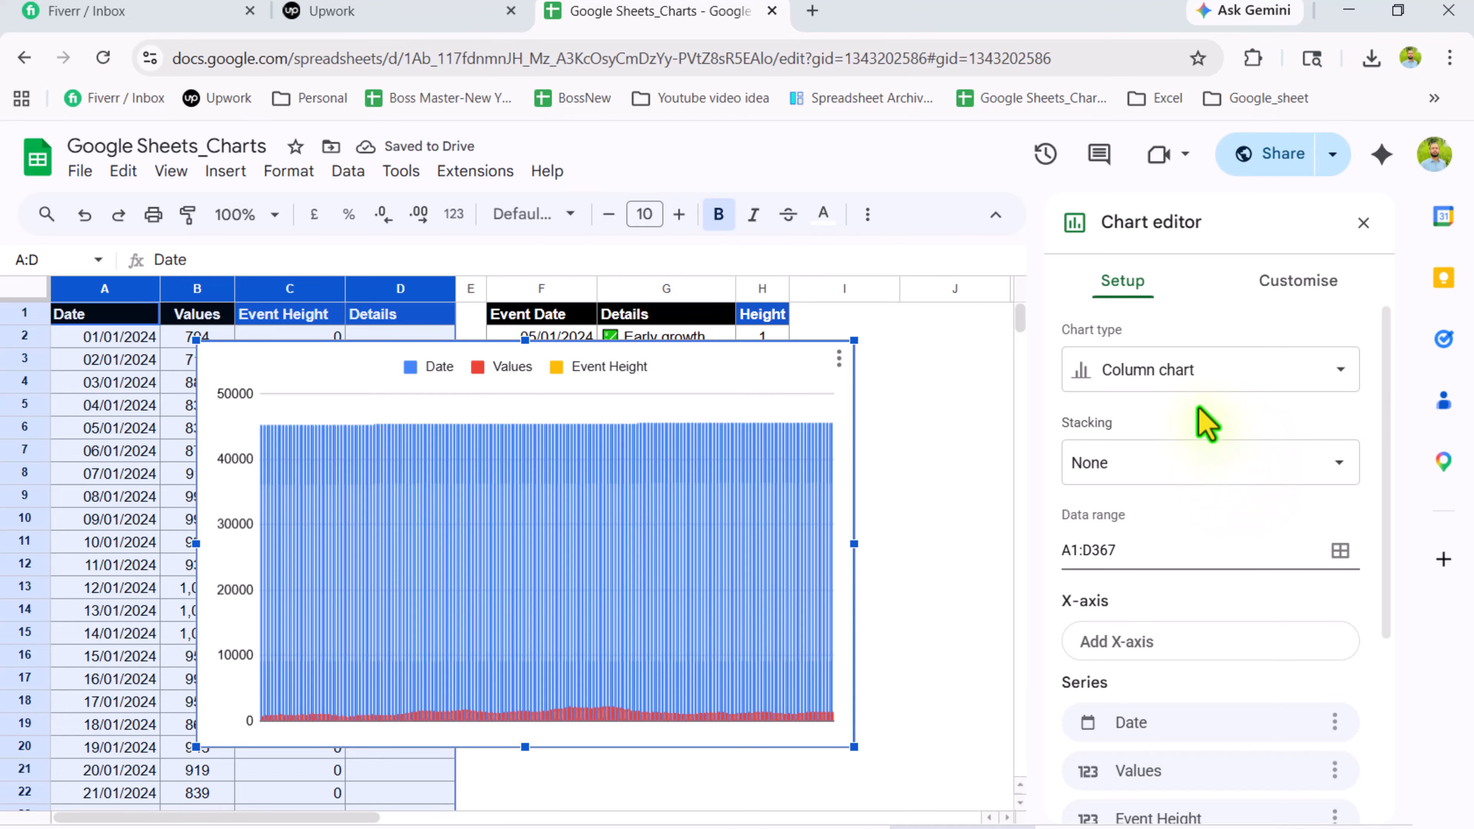
pyautogui.click(1161, 369)
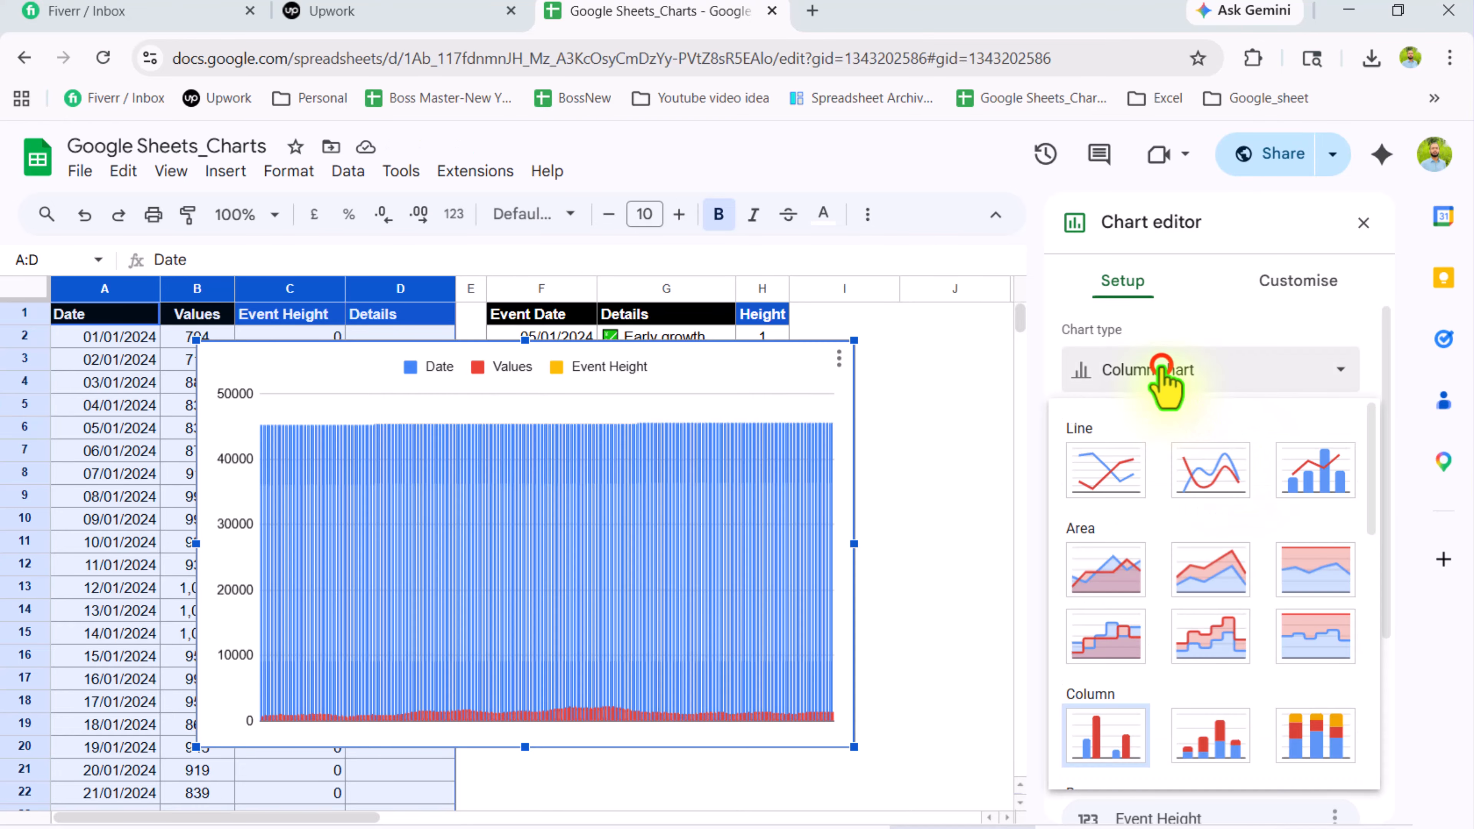
pyautogui.click(1106, 570)
# Set Date as the chart's X-axis.
pyautogui.scroll(-3, 1153, 483)
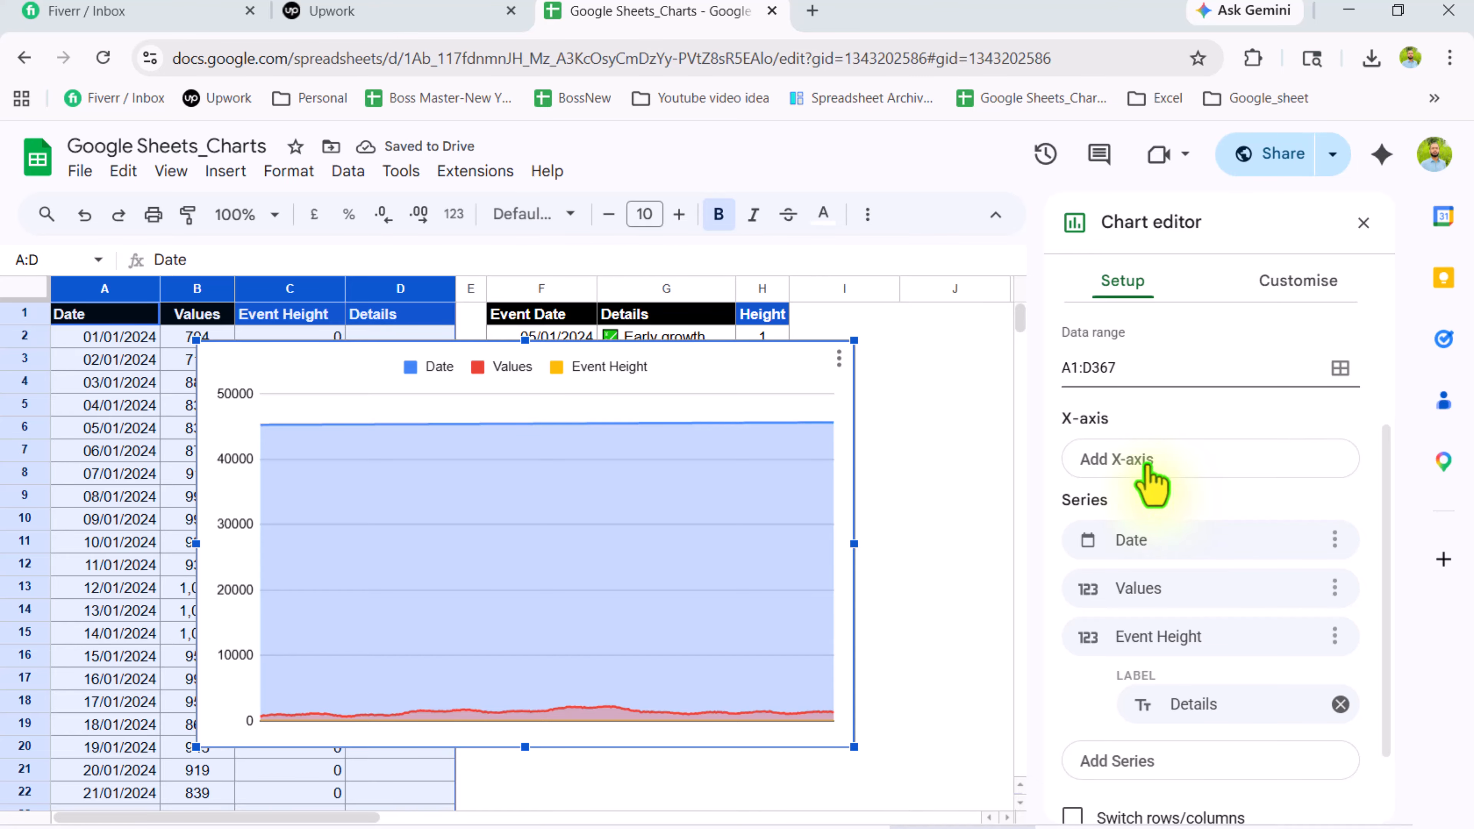
pyautogui.click(1148, 462)
pyautogui.click(1147, 550)
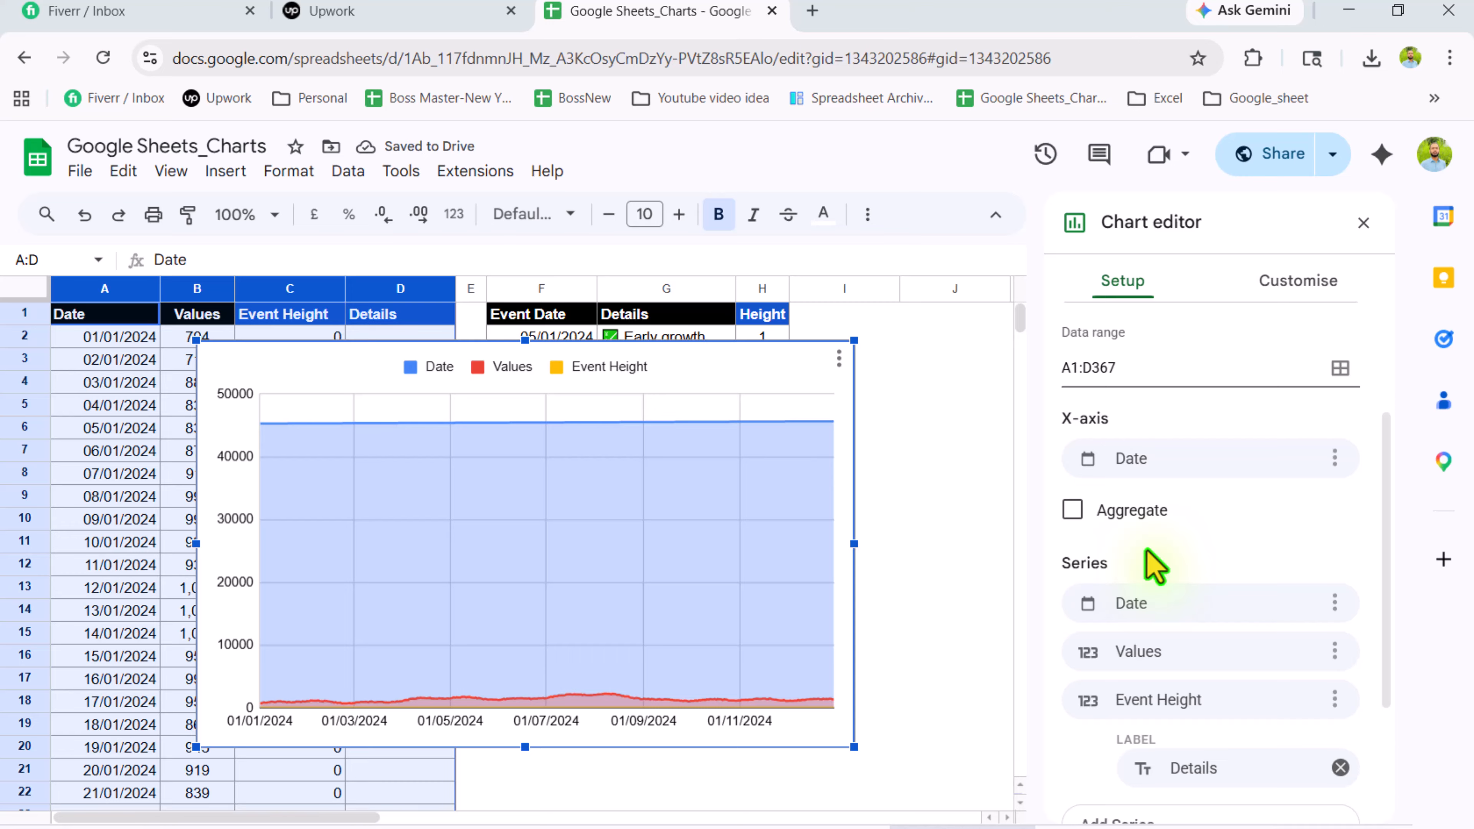
# Remove the Date series from the chart and delete the Details label attached to the Event Height series.
pyautogui.click(1333, 603)
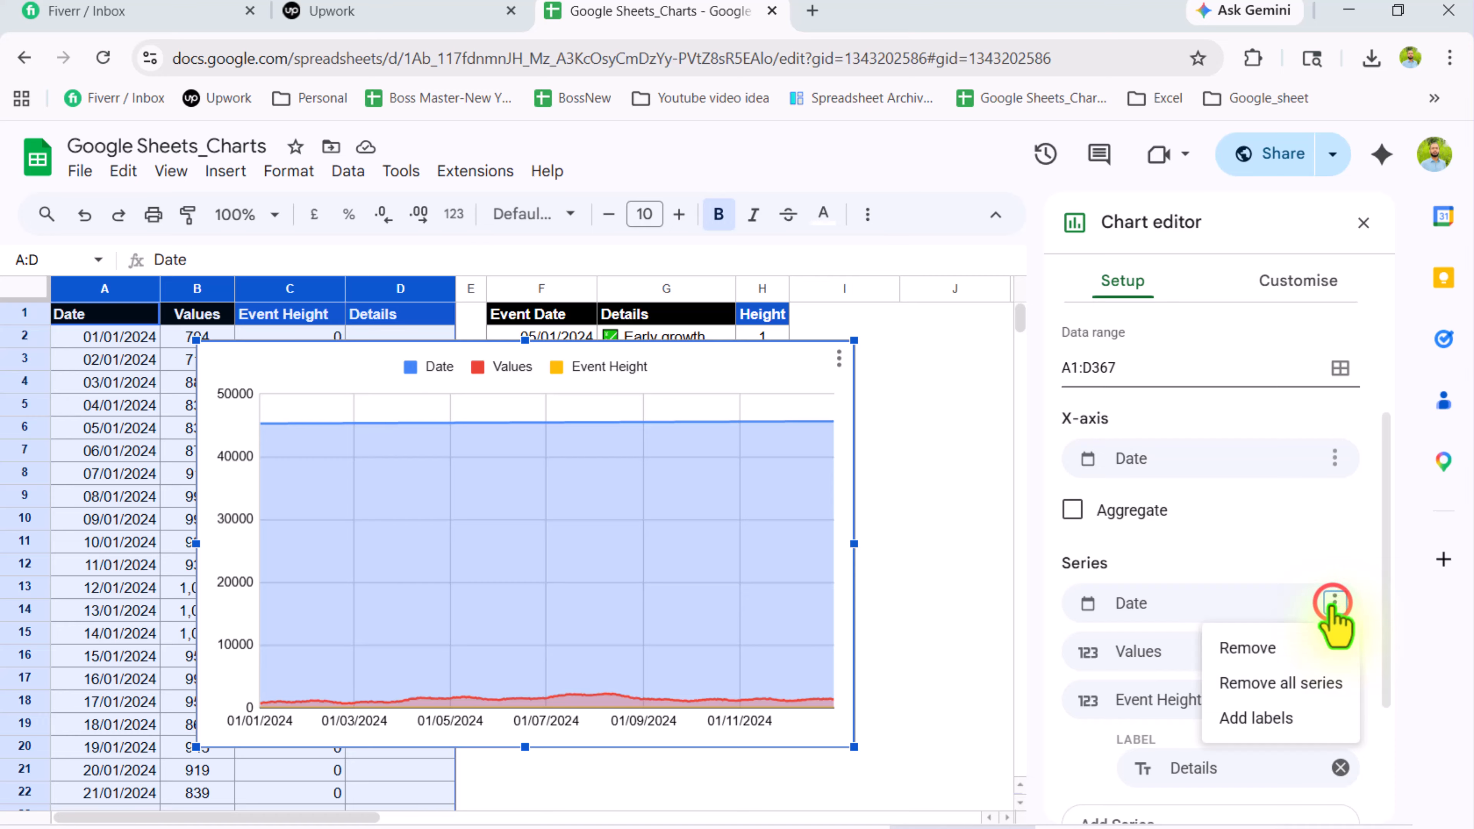
pyautogui.click(1298, 654)
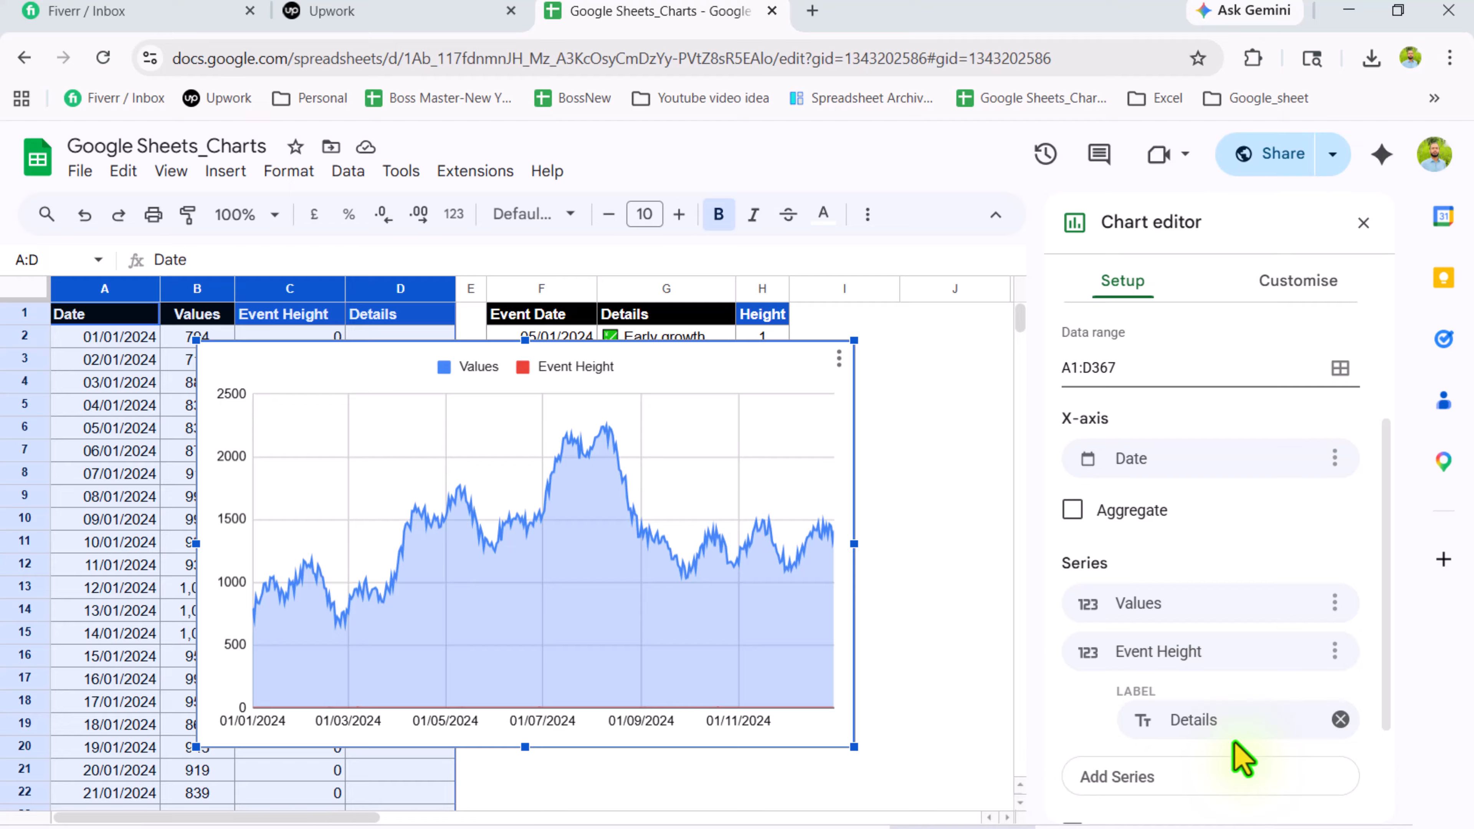
pyautogui.click(1342, 720)
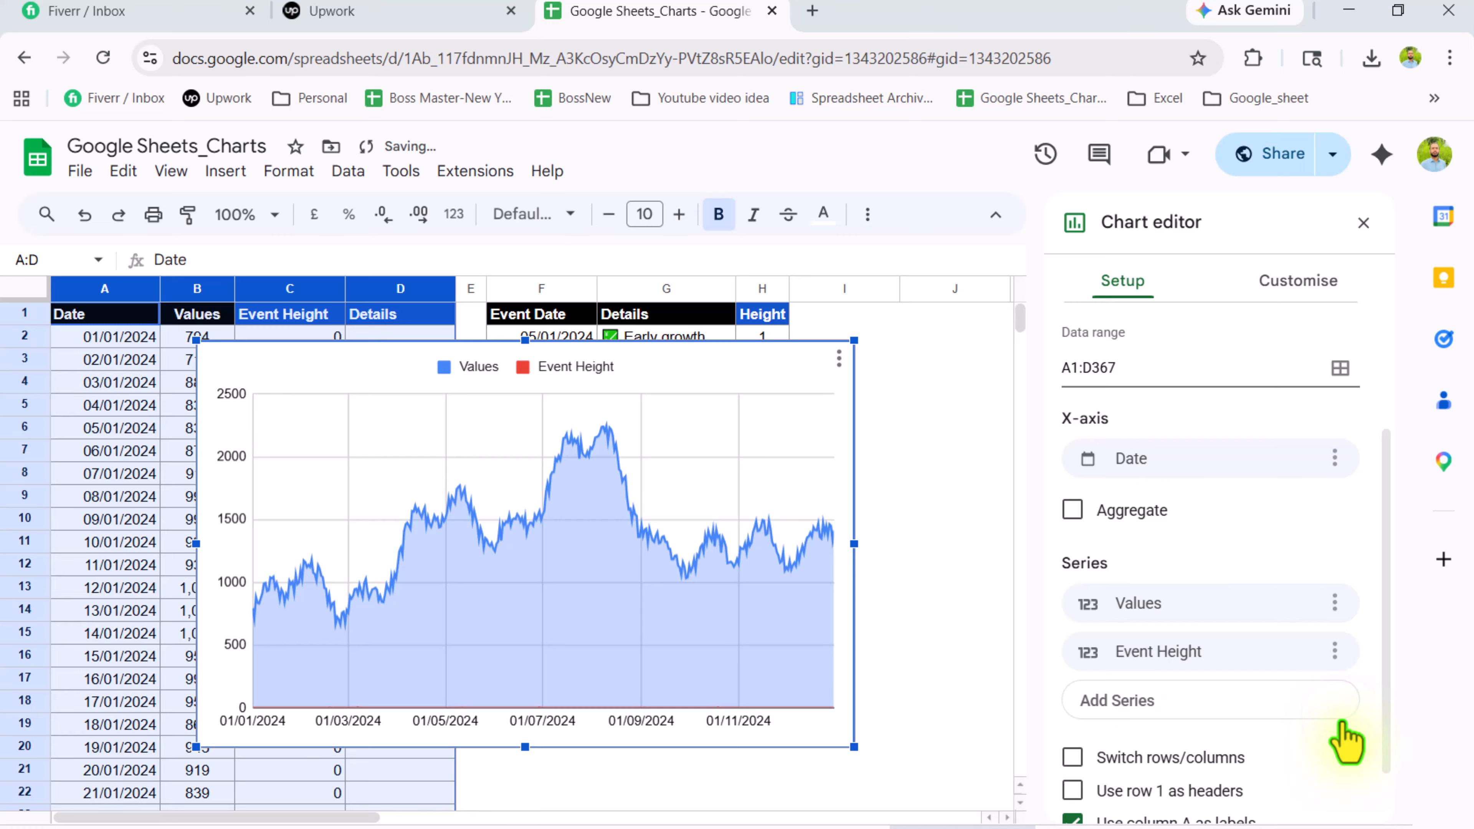
# Add labels to the Event Height series again and use the Details column as the label source.
pyautogui.click(1334, 651)
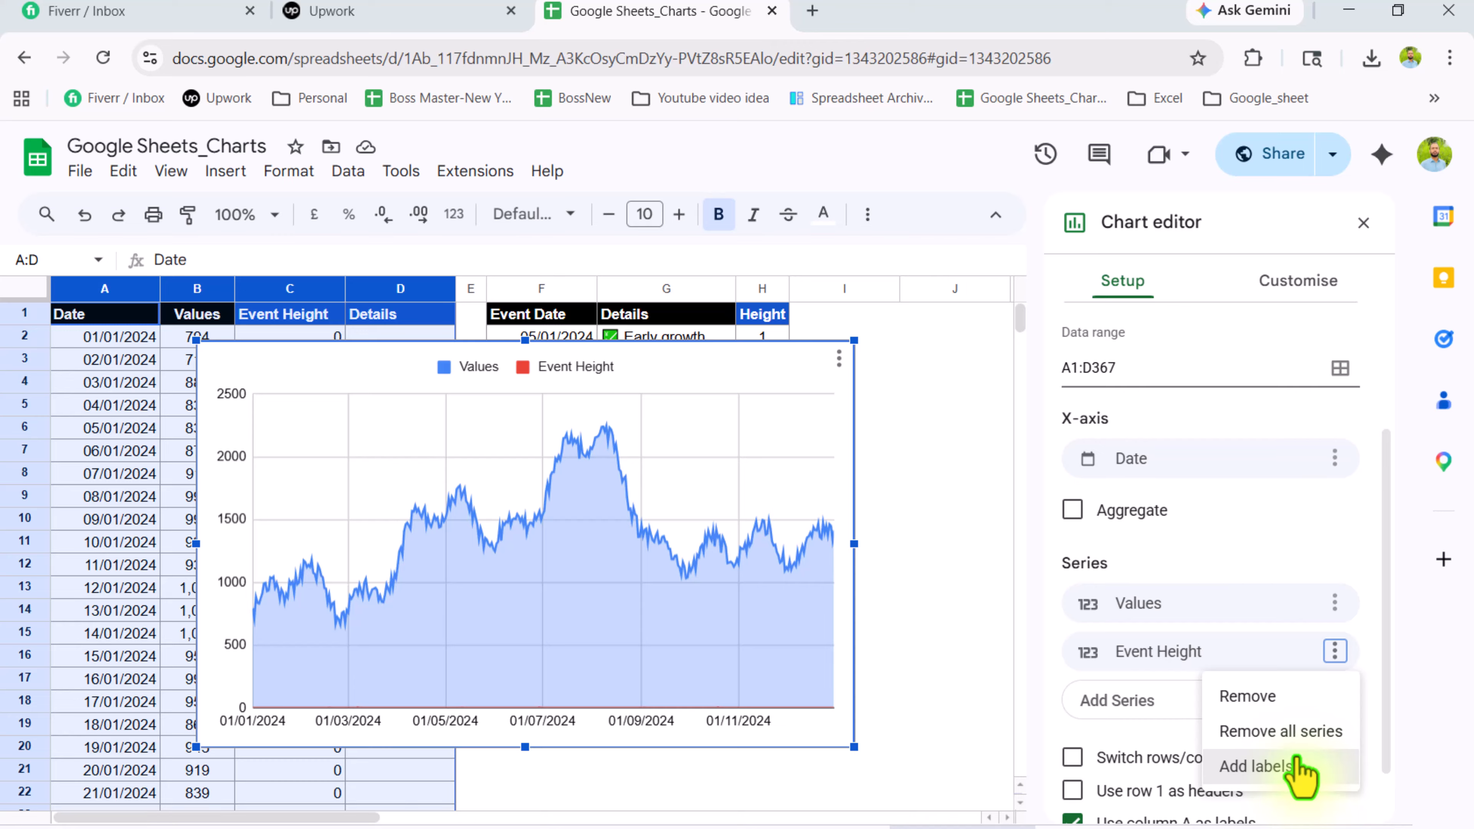
pyautogui.click(1256, 766)
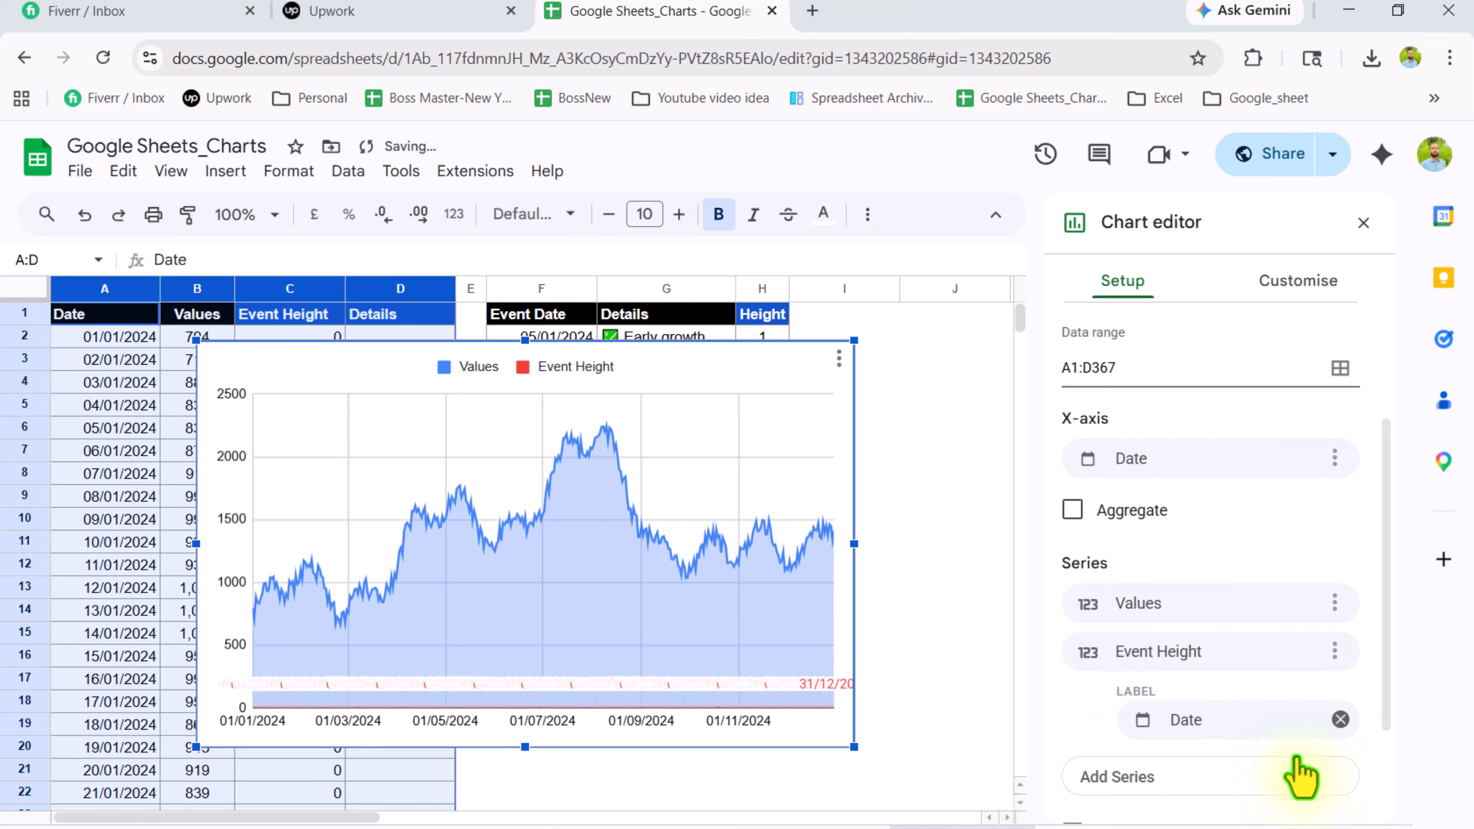
pyautogui.click(1270, 727)
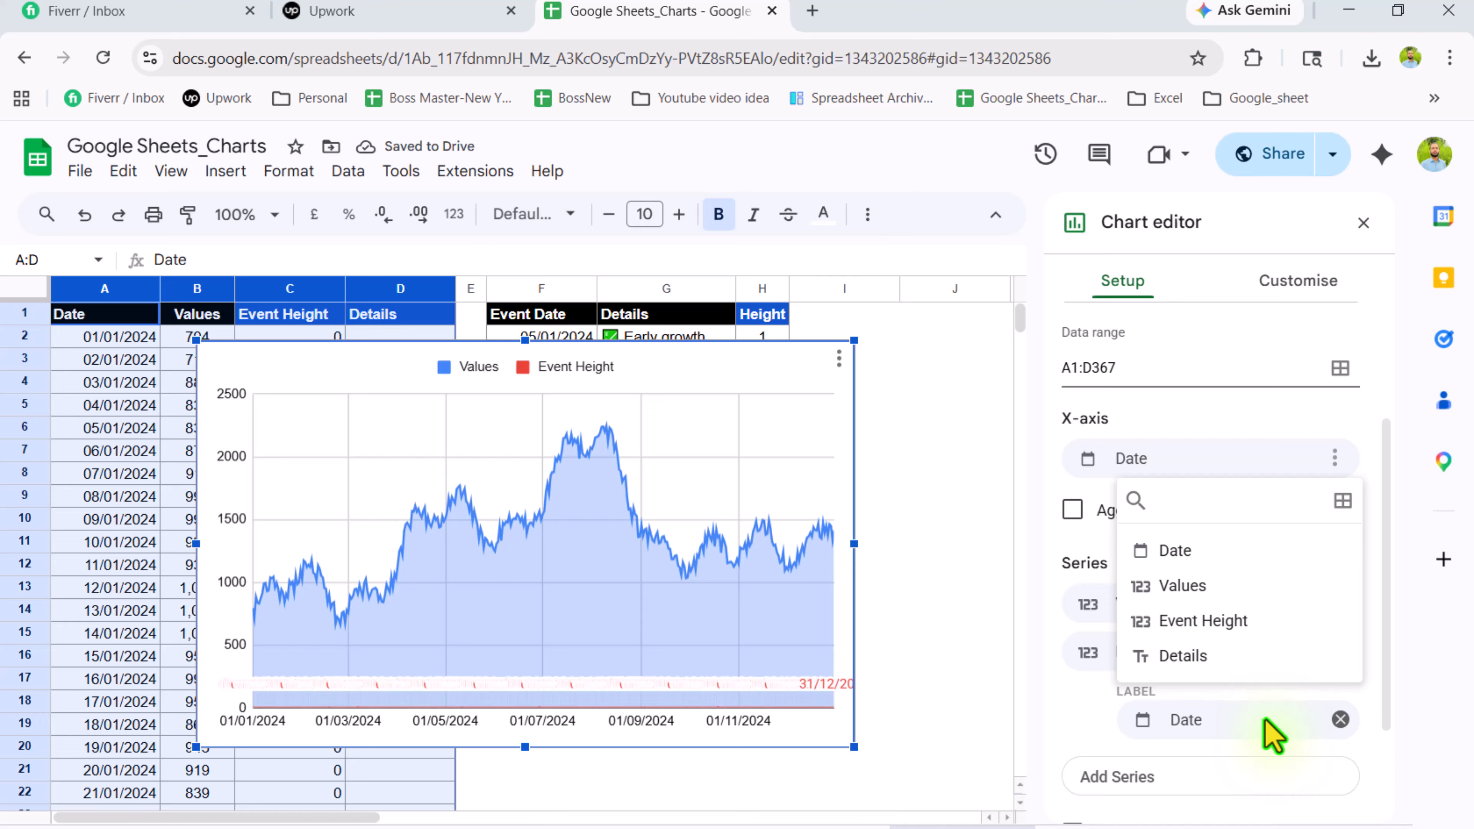
pyautogui.click(1251, 662)
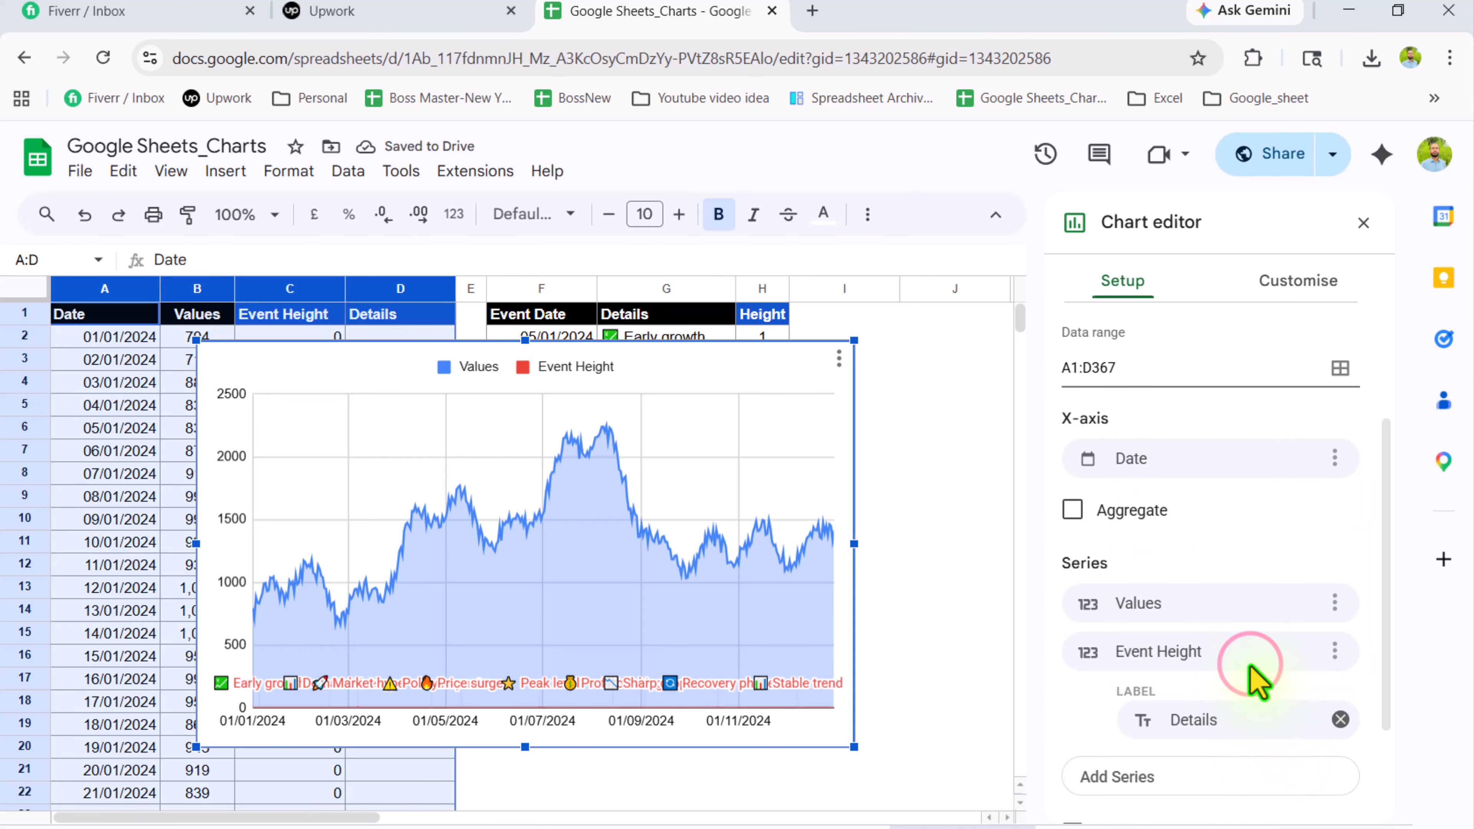
# Assign the Event Height series to the right axis in the chart's series formatting.
pyautogui.click(1299, 283)
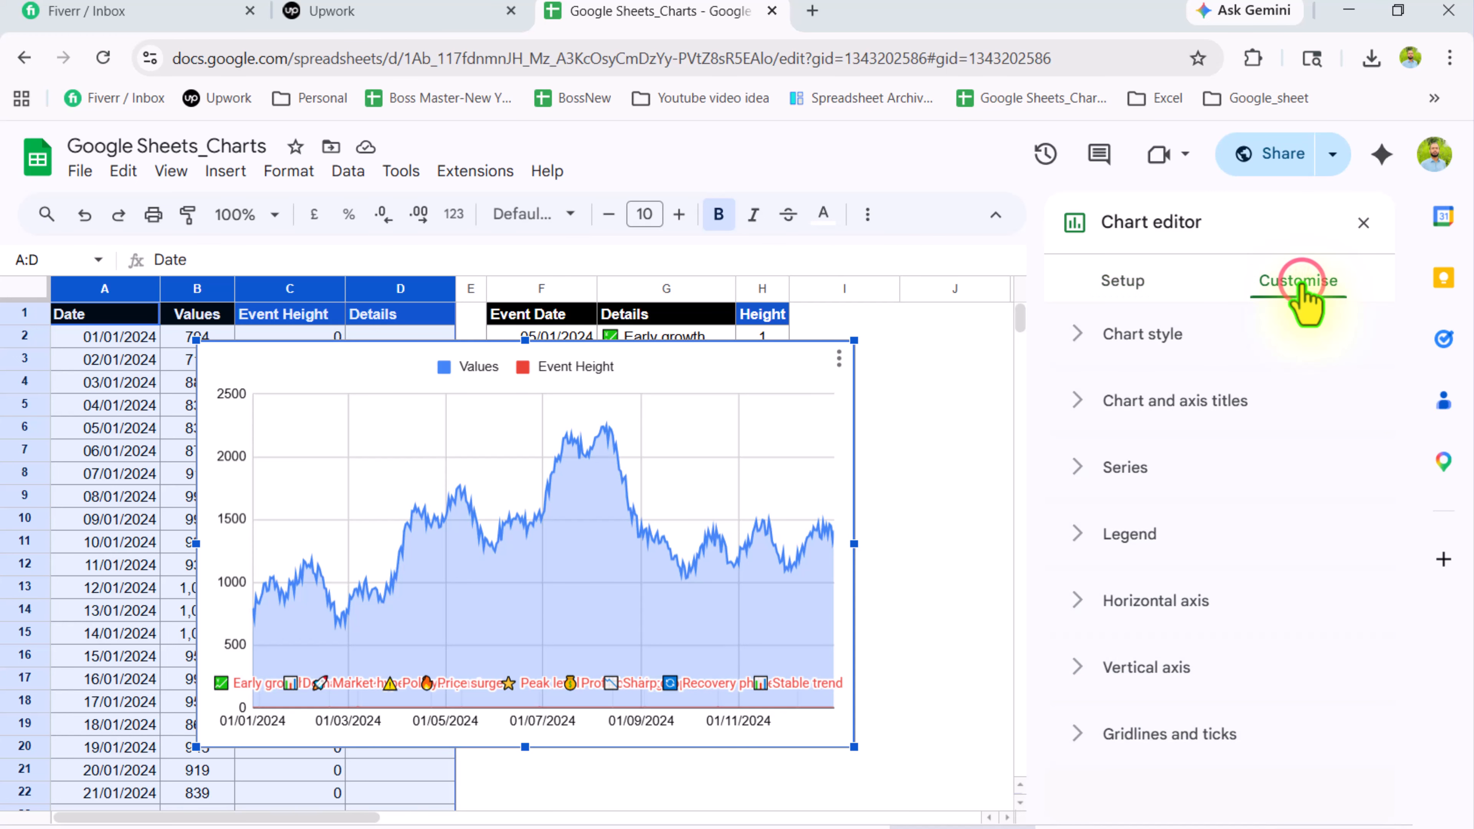
pyautogui.click(1125, 477)
pyautogui.click(1151, 527)
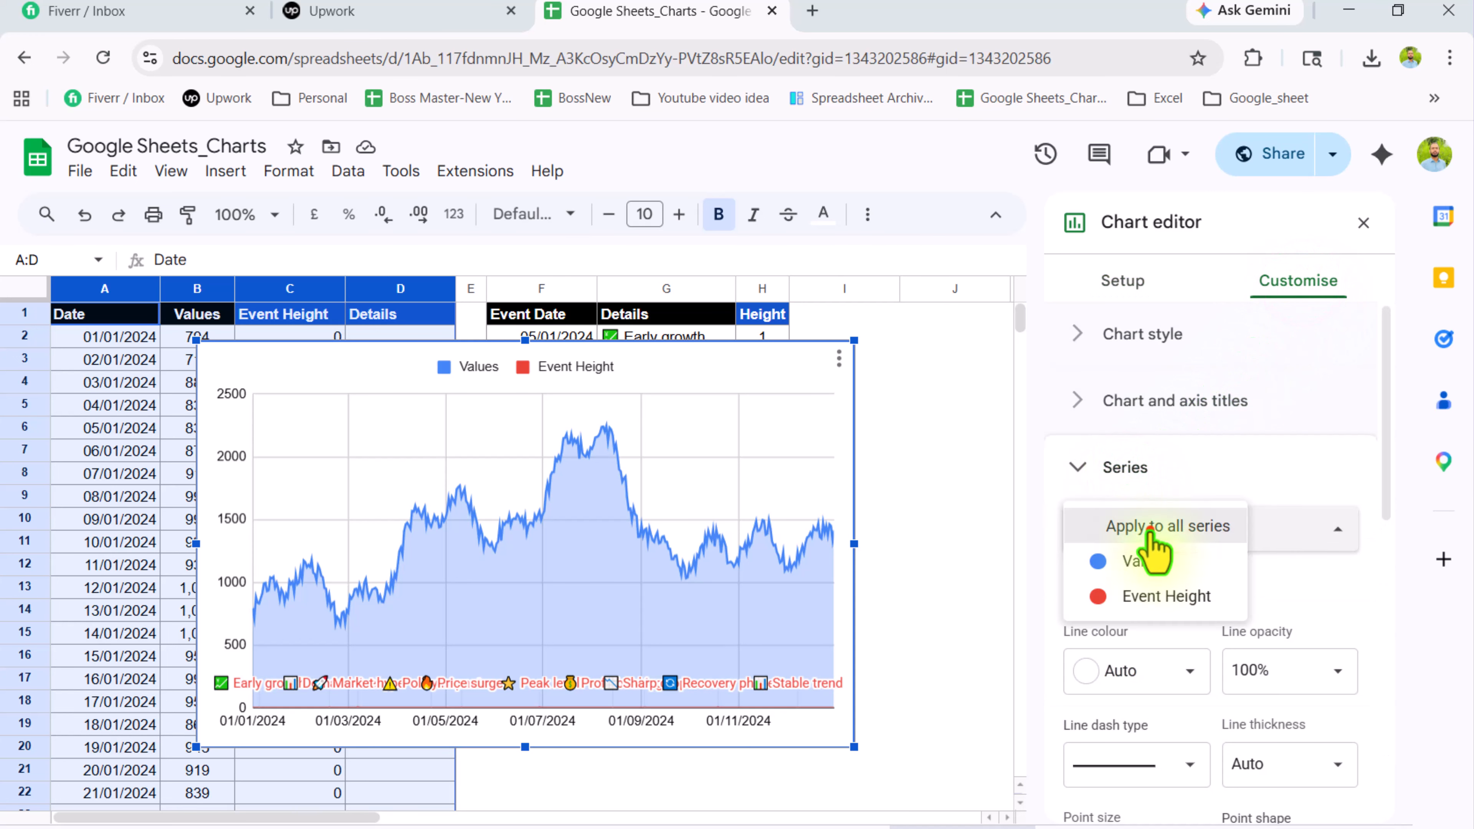
pyautogui.click(1171, 598)
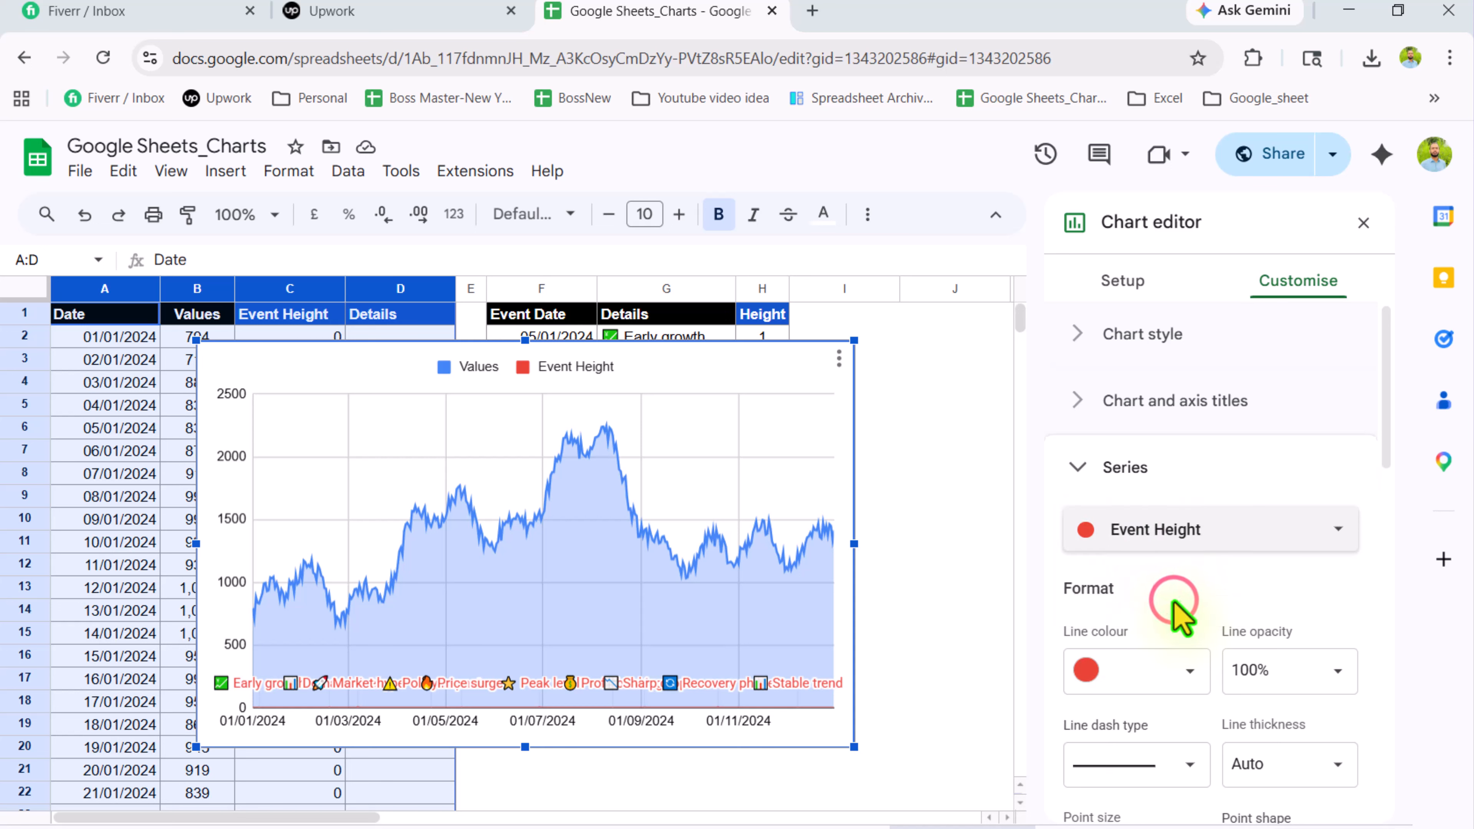
pyautogui.scroll(-5, 1178, 615)
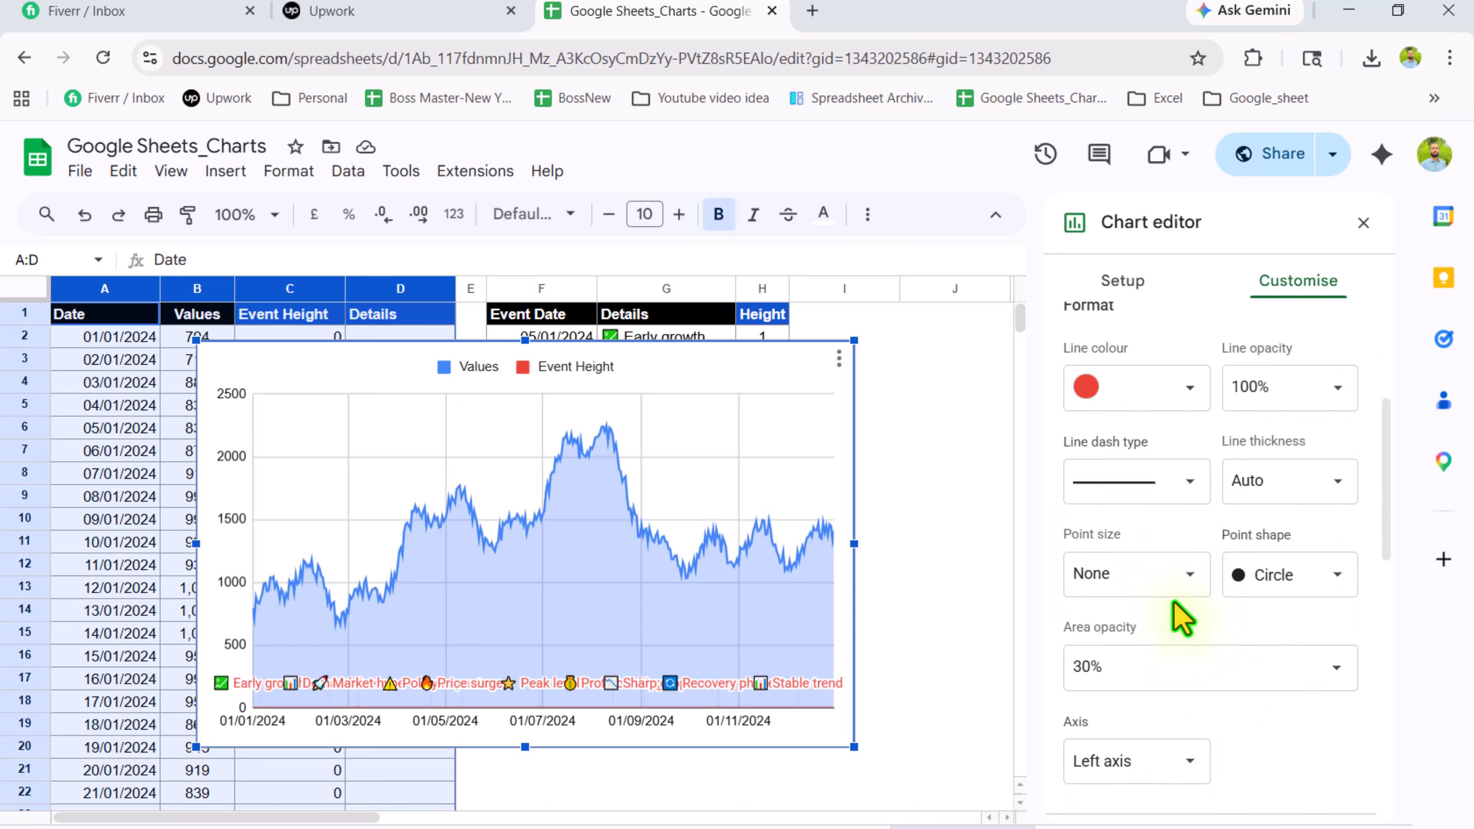
pyautogui.scroll(-2, 1181, 618)
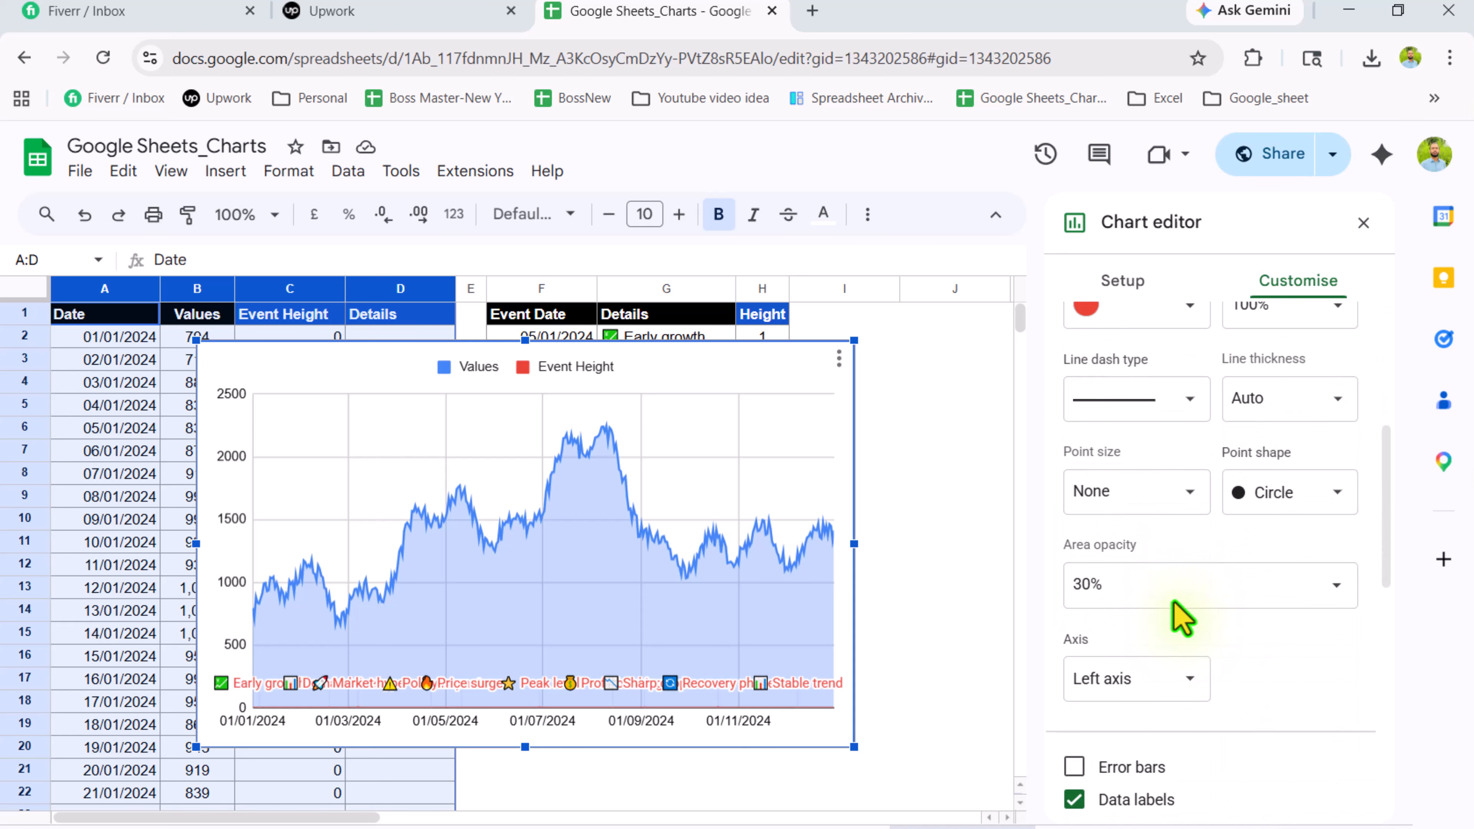
pyautogui.click(1152, 681)
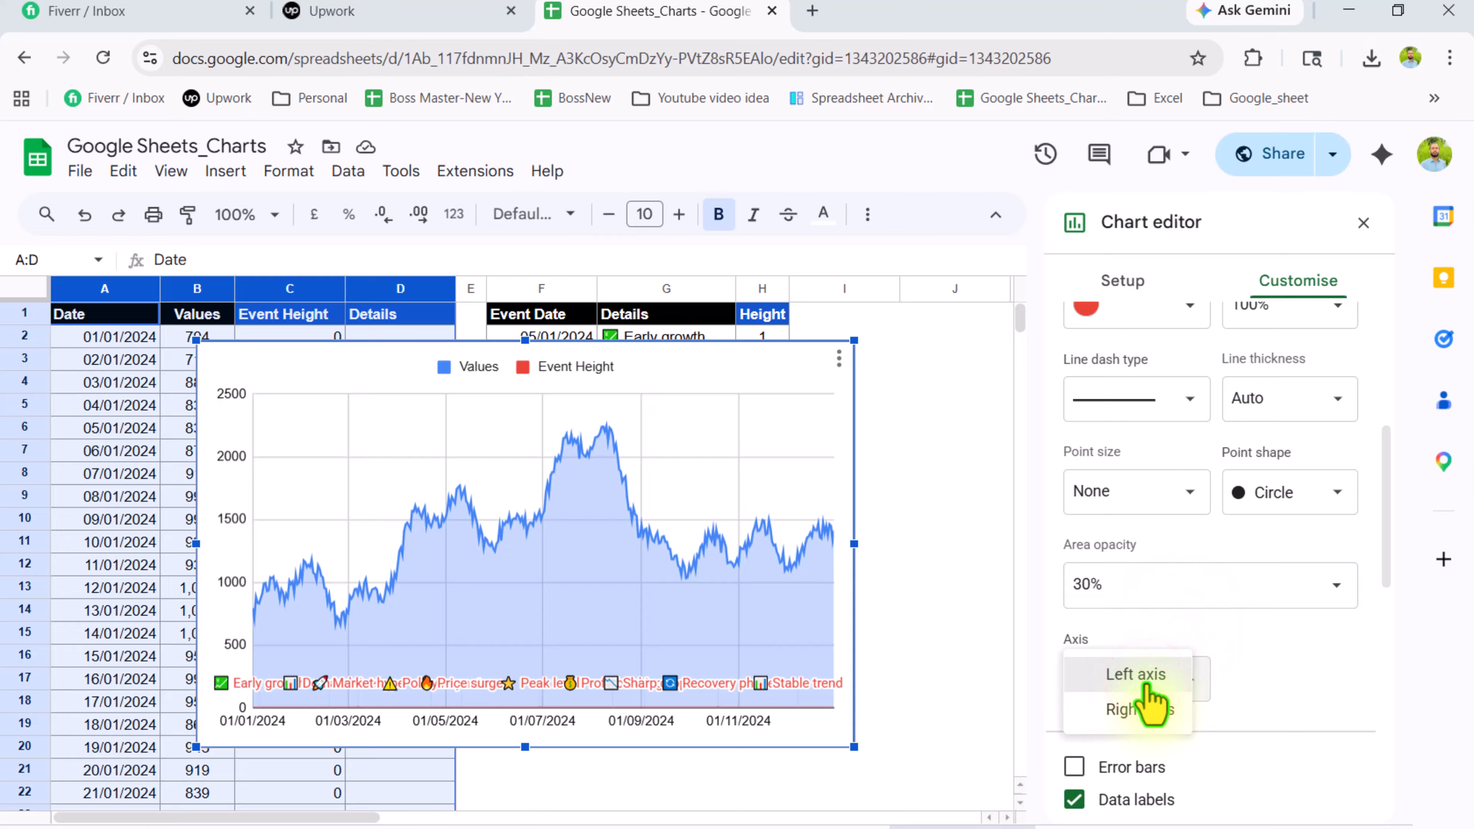
pyautogui.click(1155, 711)
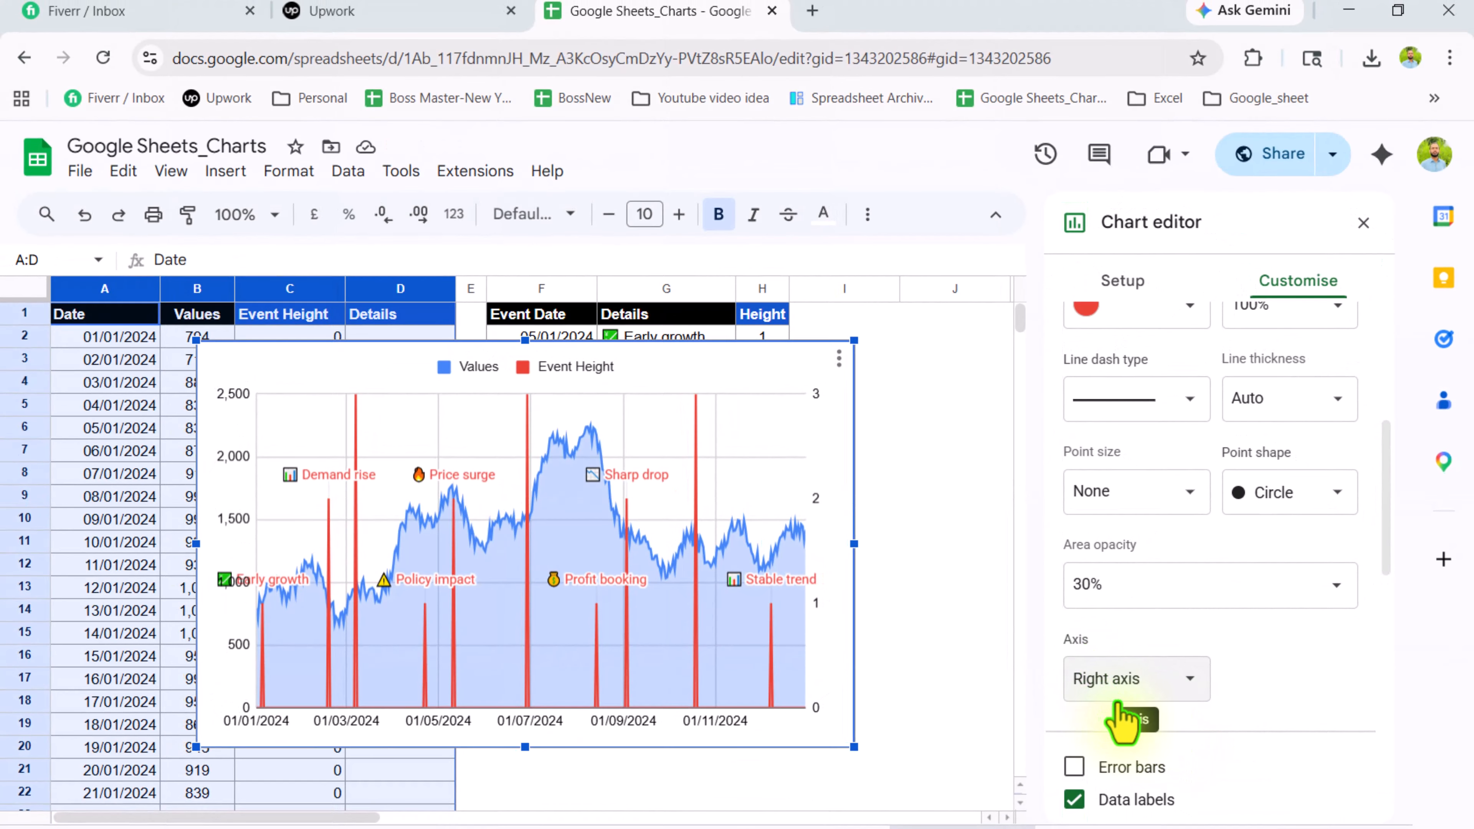
# Set the right vertical axis range to a minimum of 0 and a maximum of 4.
pyautogui.click(826, 501)
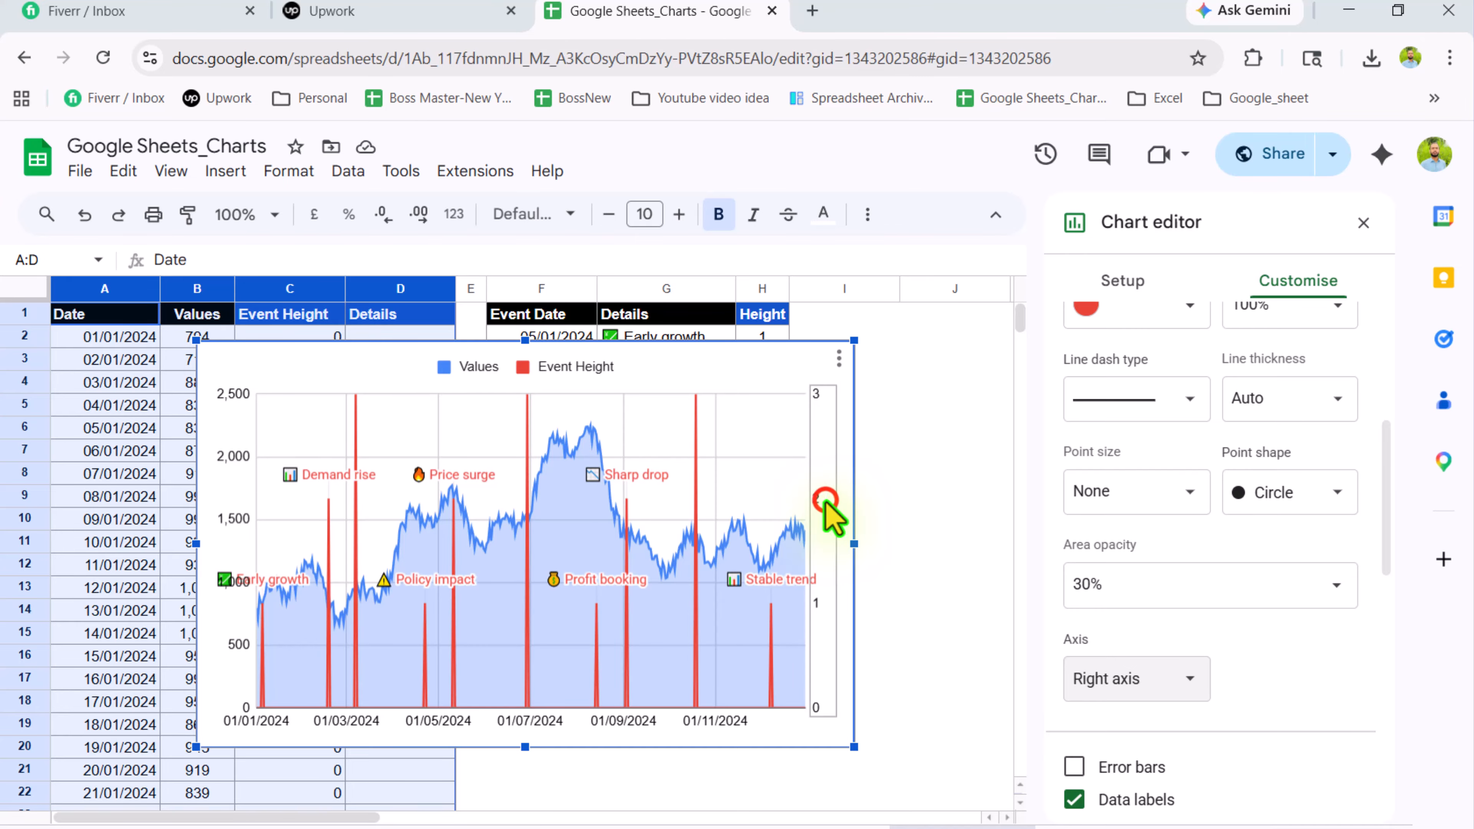
pyautogui.scroll(-3, 1155, 635)
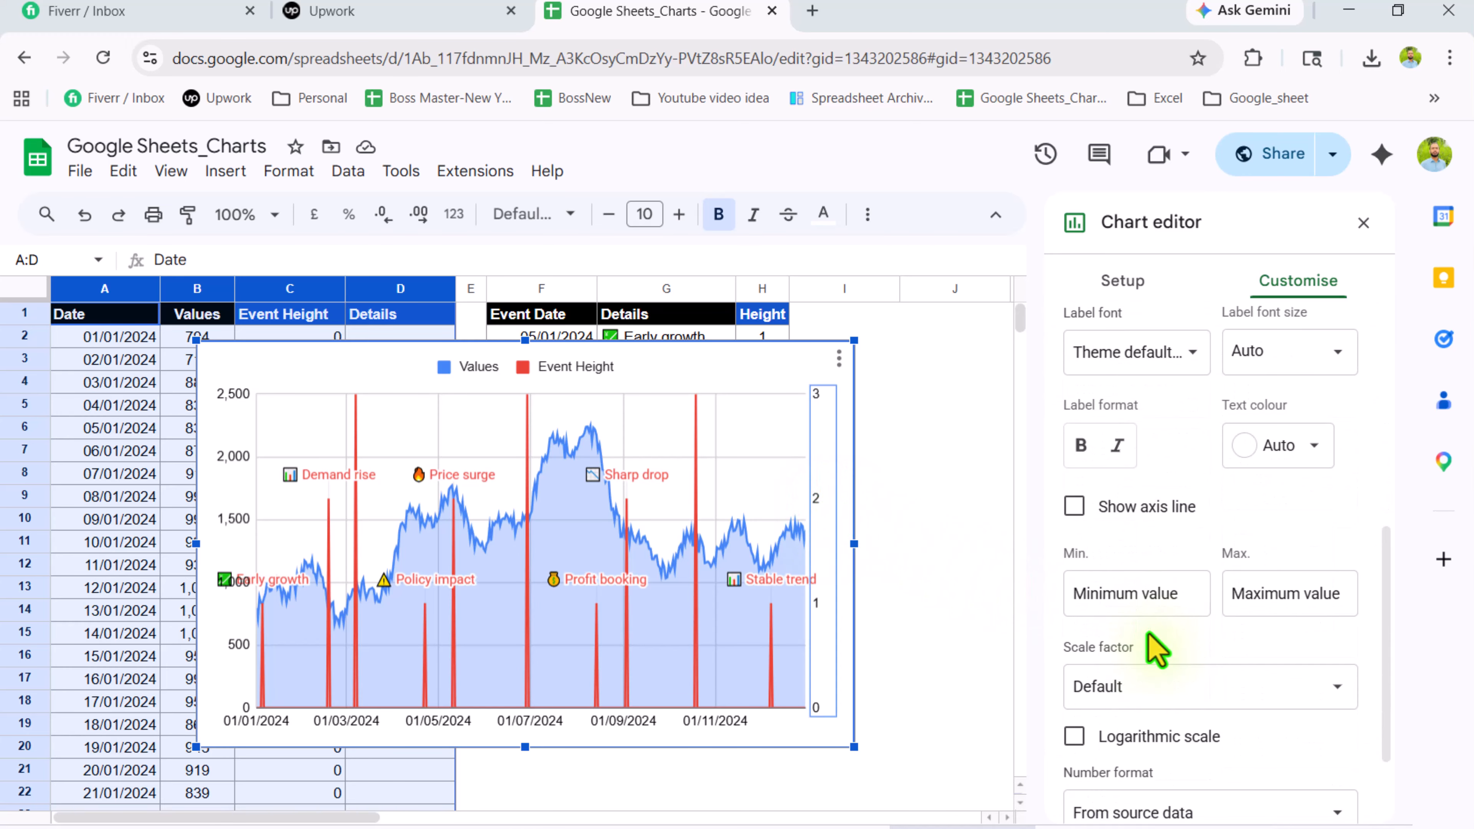
pyautogui.click(1140, 592)
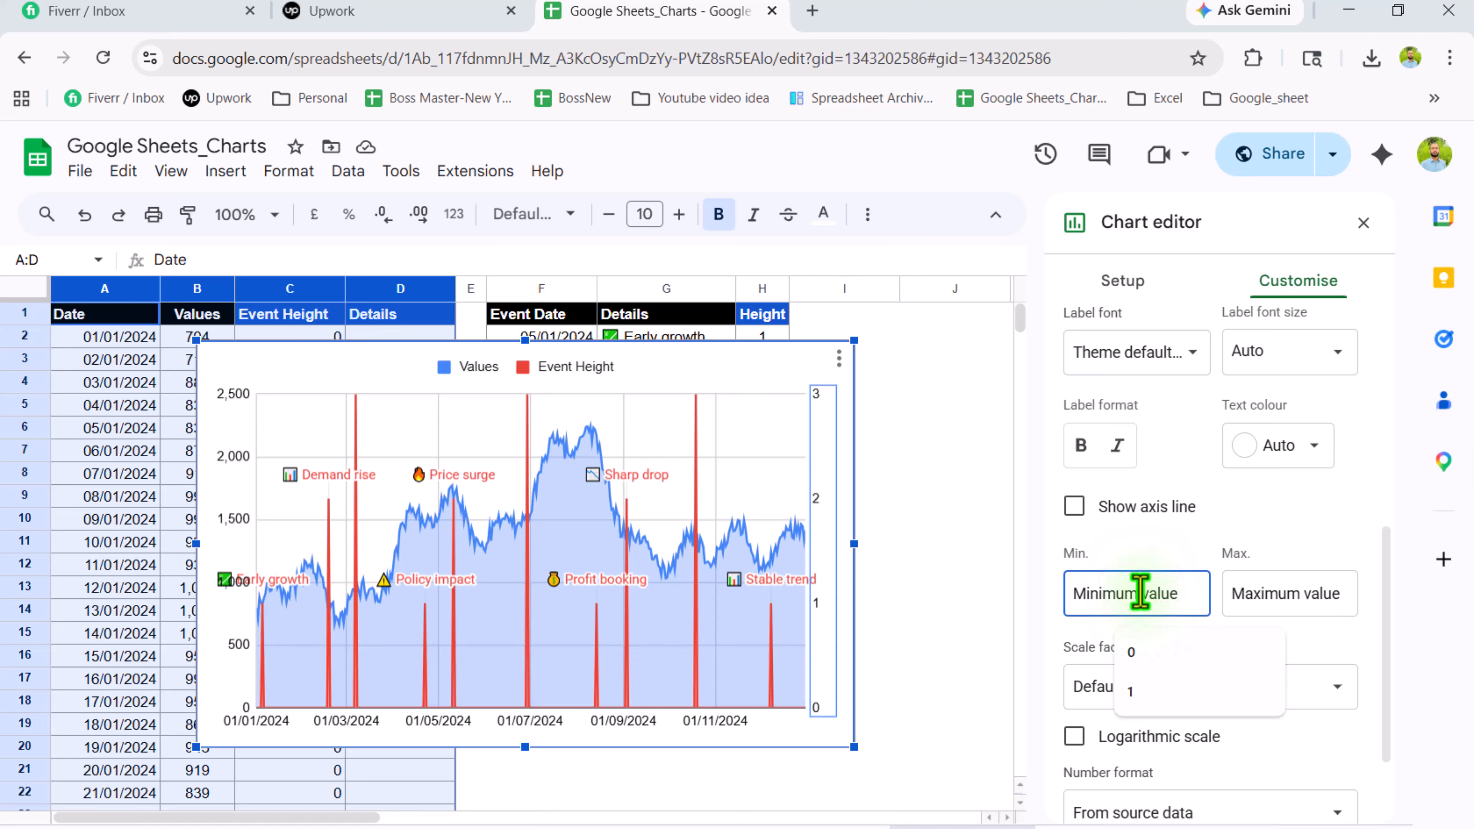
pyautogui.write('0')
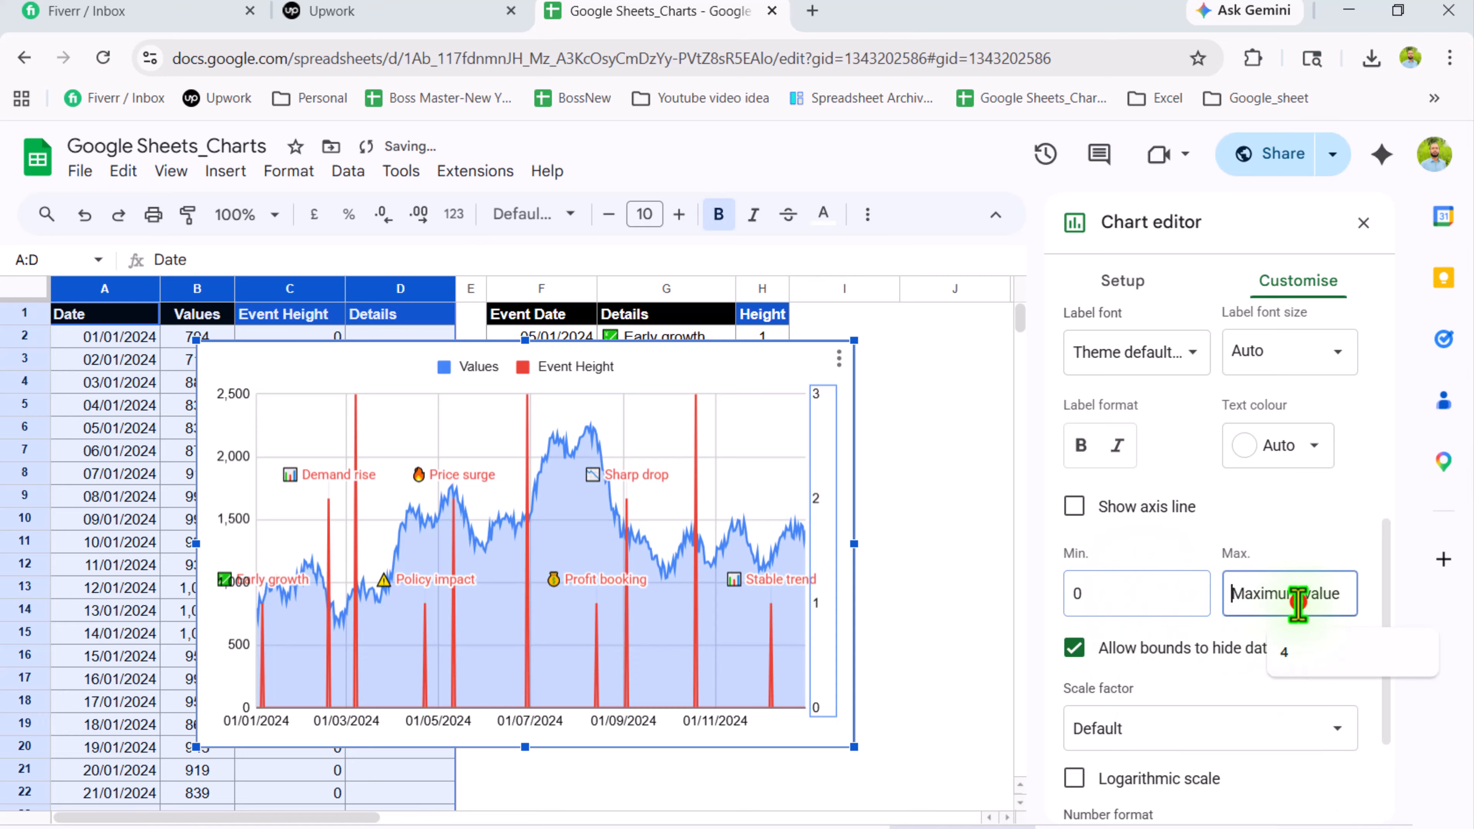
pyautogui.click(1298, 603)
pyautogui.write('4')
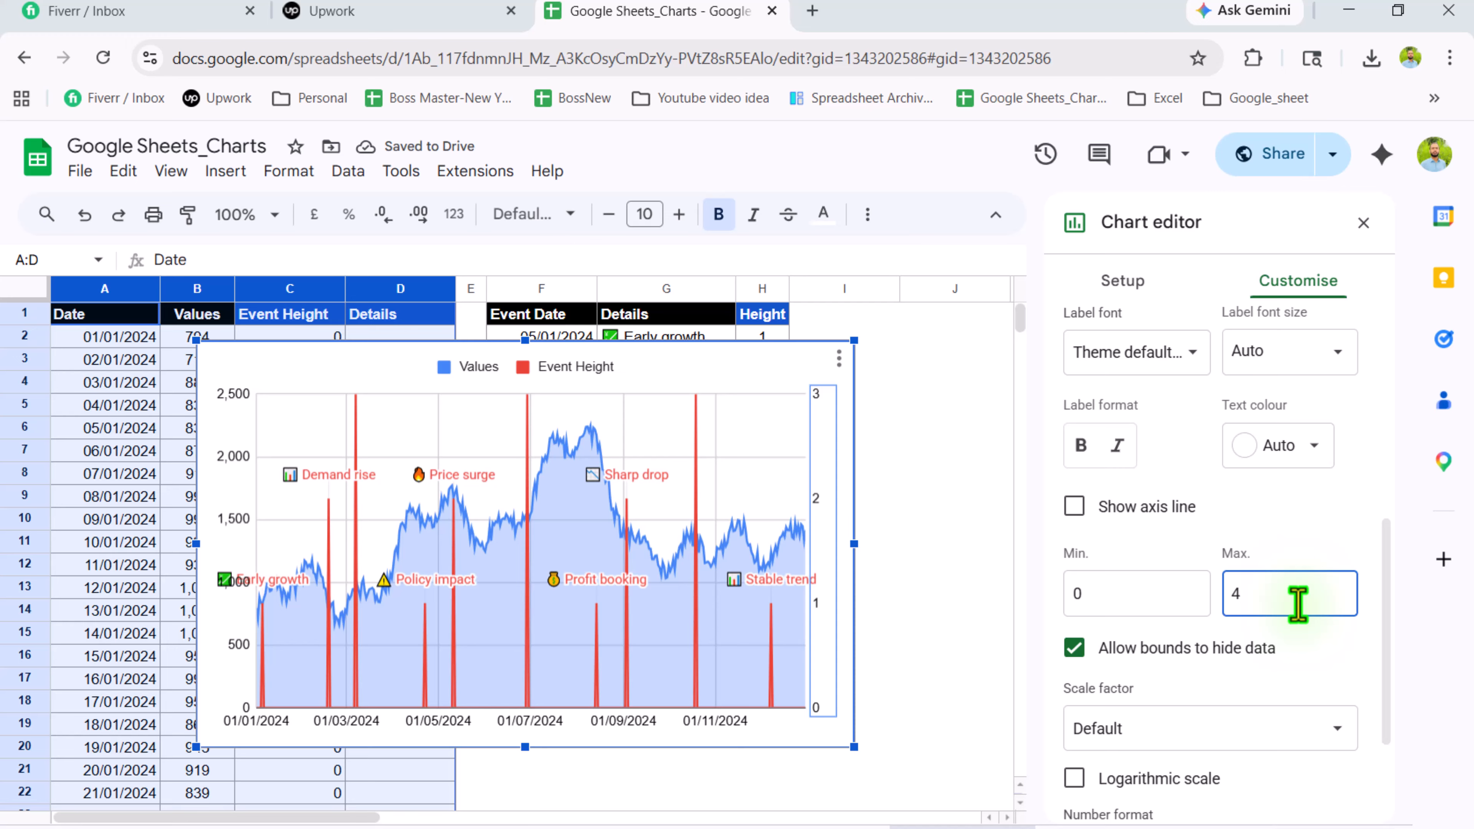
pyautogui.click(847, 666)
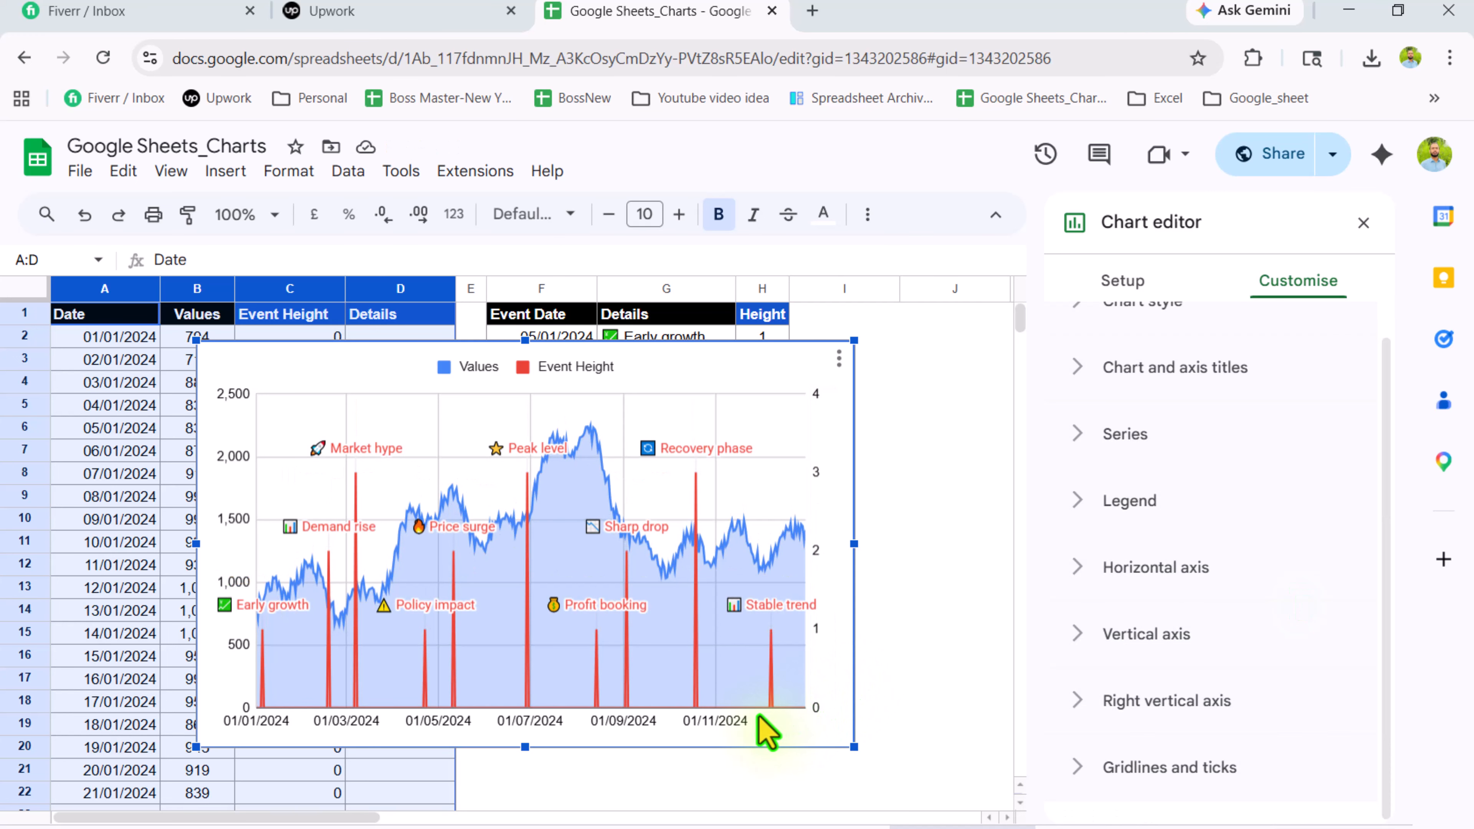
# Set the horizontal axis's major gridline count to 12 and raise it to 24.
pyautogui.click(736, 725)
pyautogui.scroll(-5, 1207, 584)
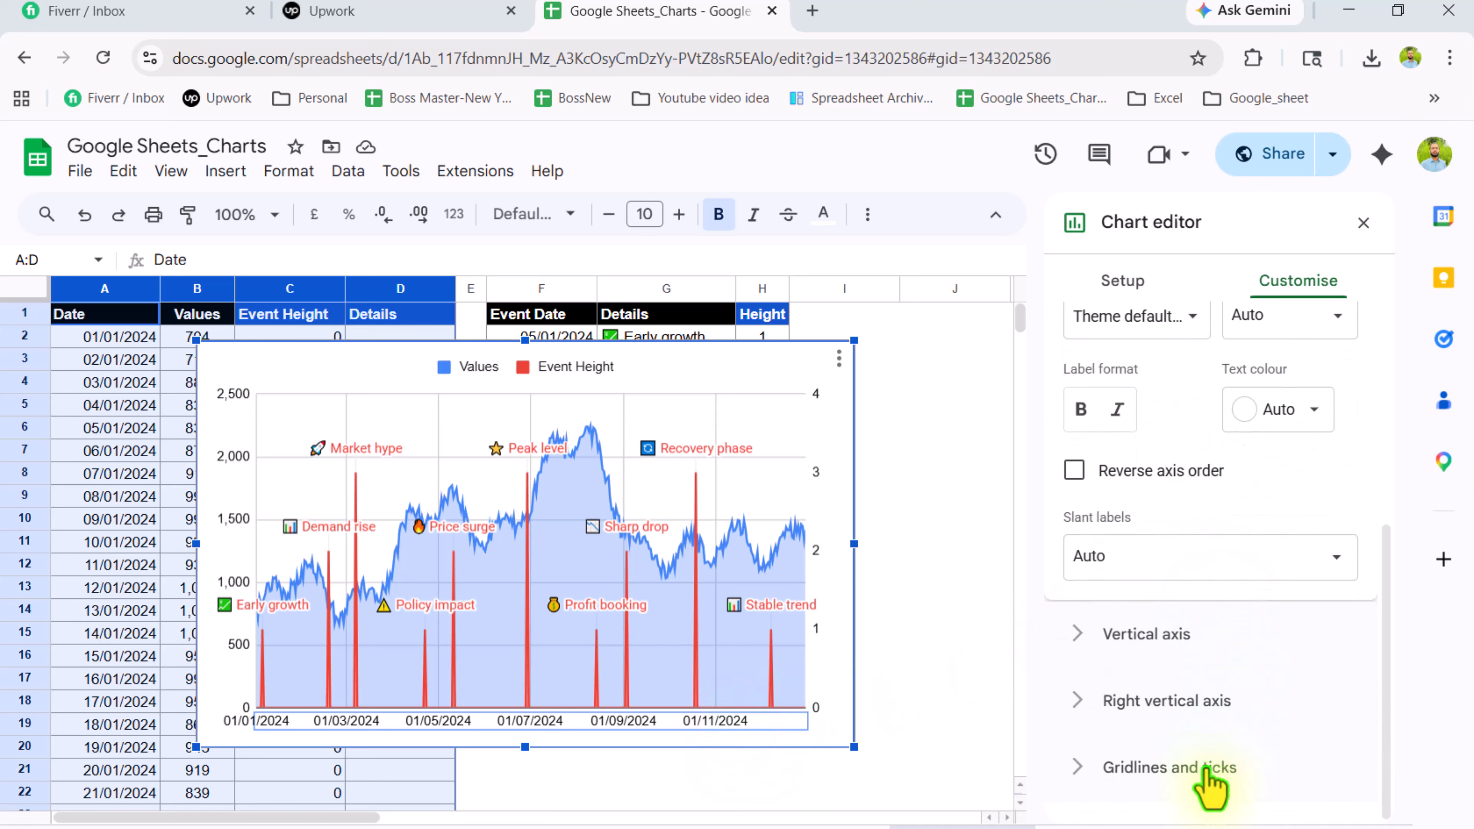
pyautogui.click(1209, 769)
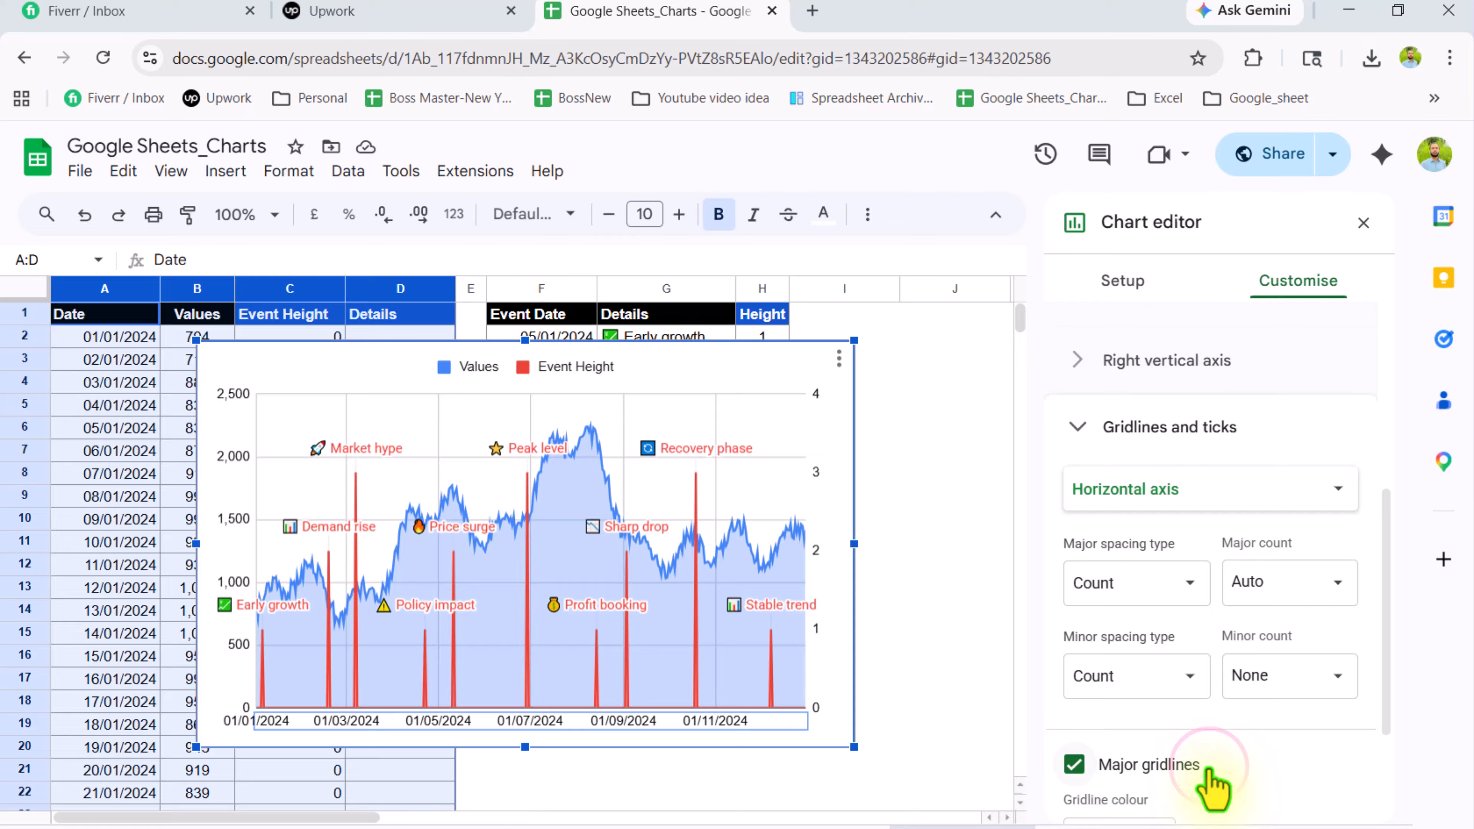
pyautogui.click(1316, 592)
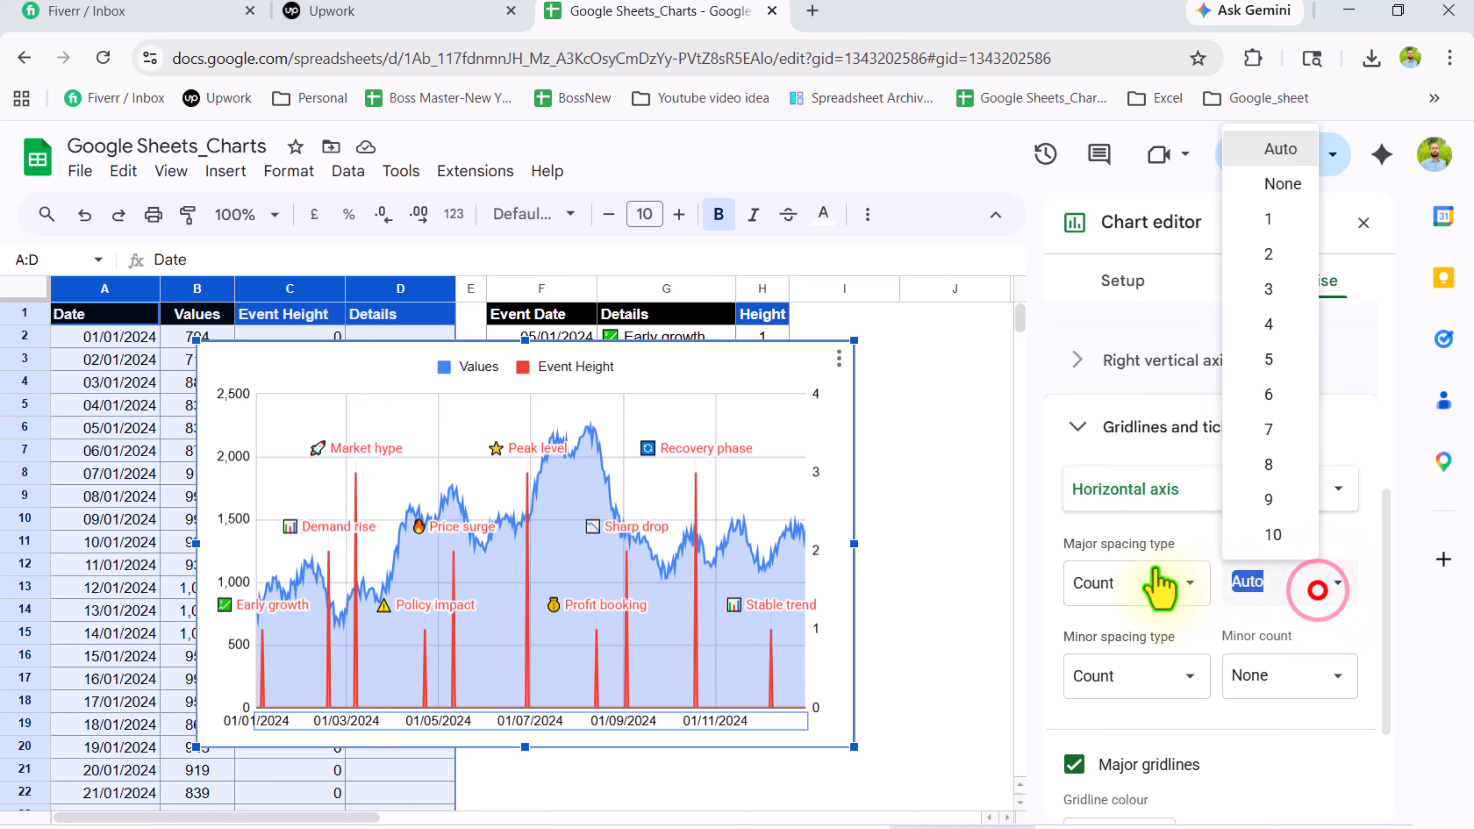
pyautogui.write('1')
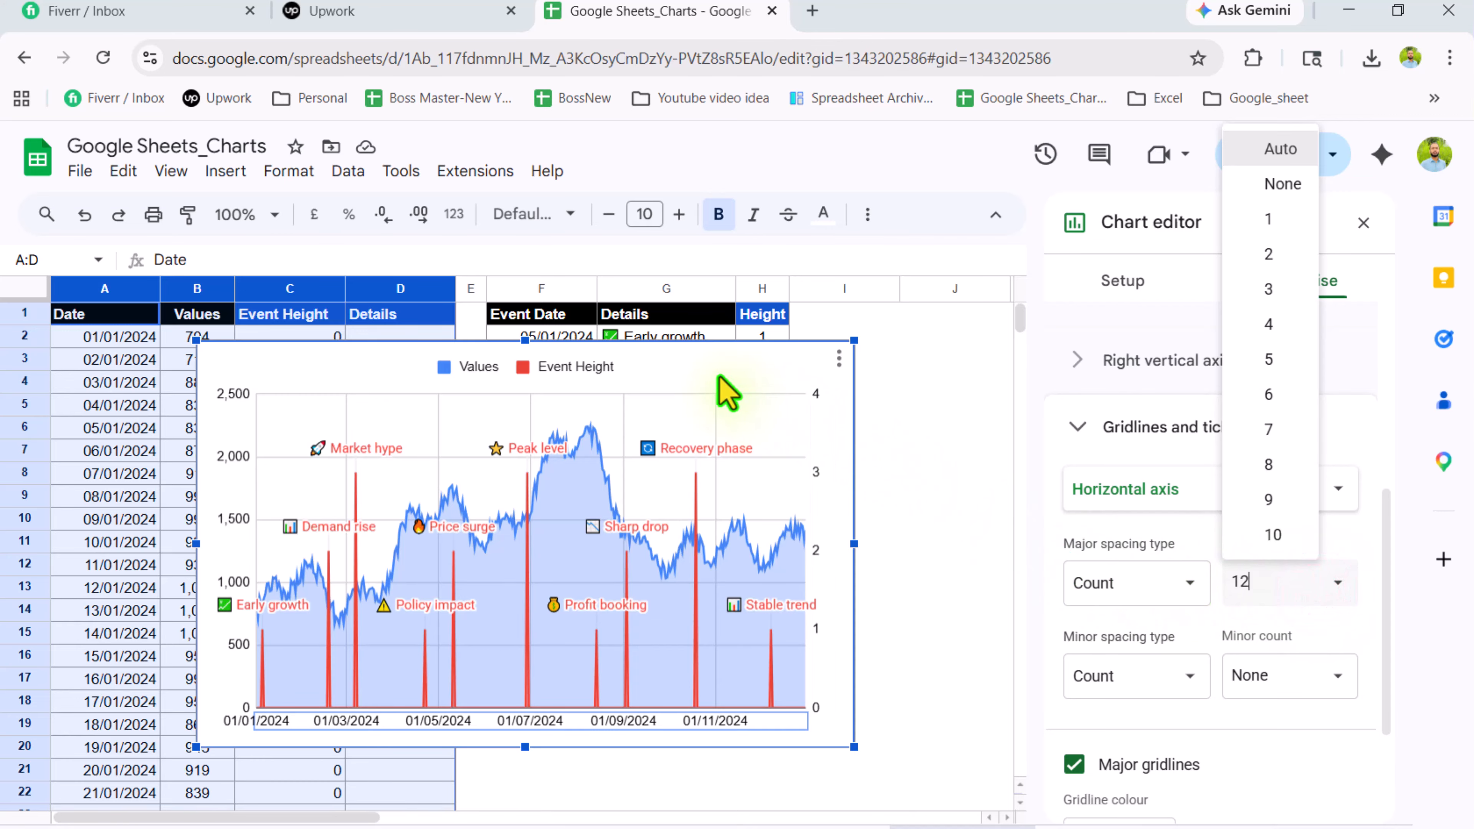
pyautogui.write('2')
pyautogui.press('Return')
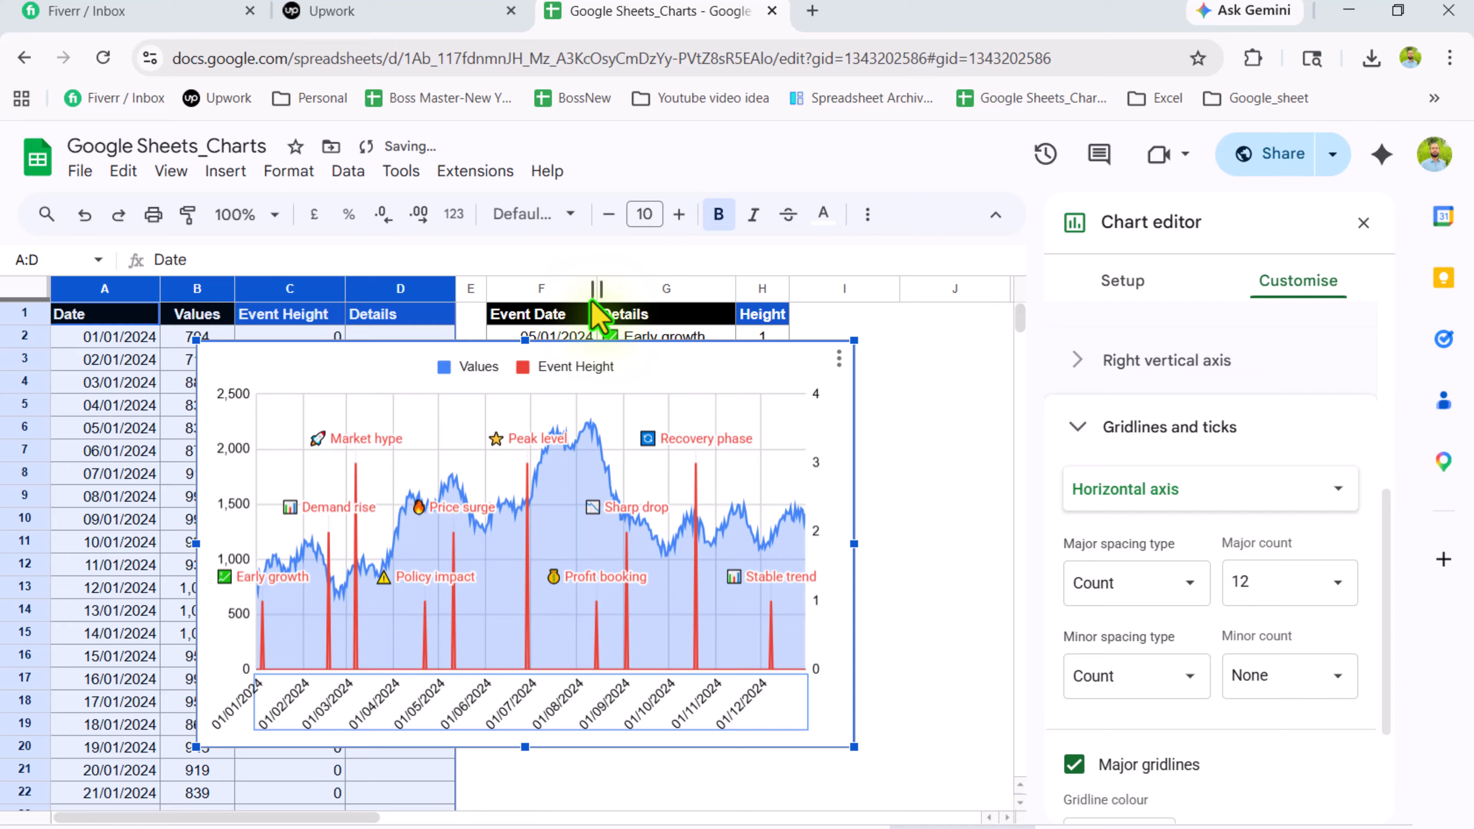
pyautogui.click(1281, 583)
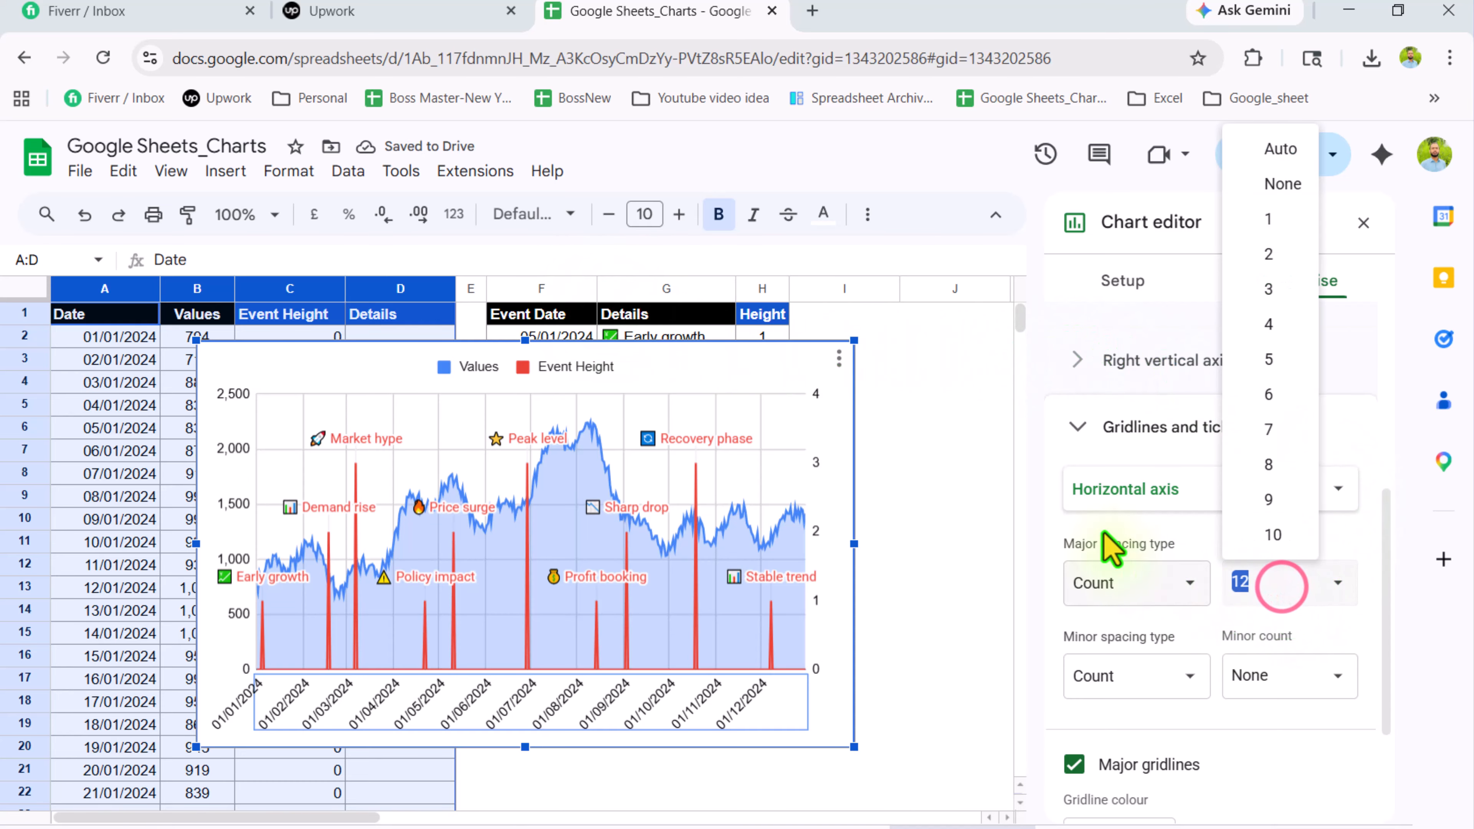
pyautogui.write('24')
pyautogui.press('Return')
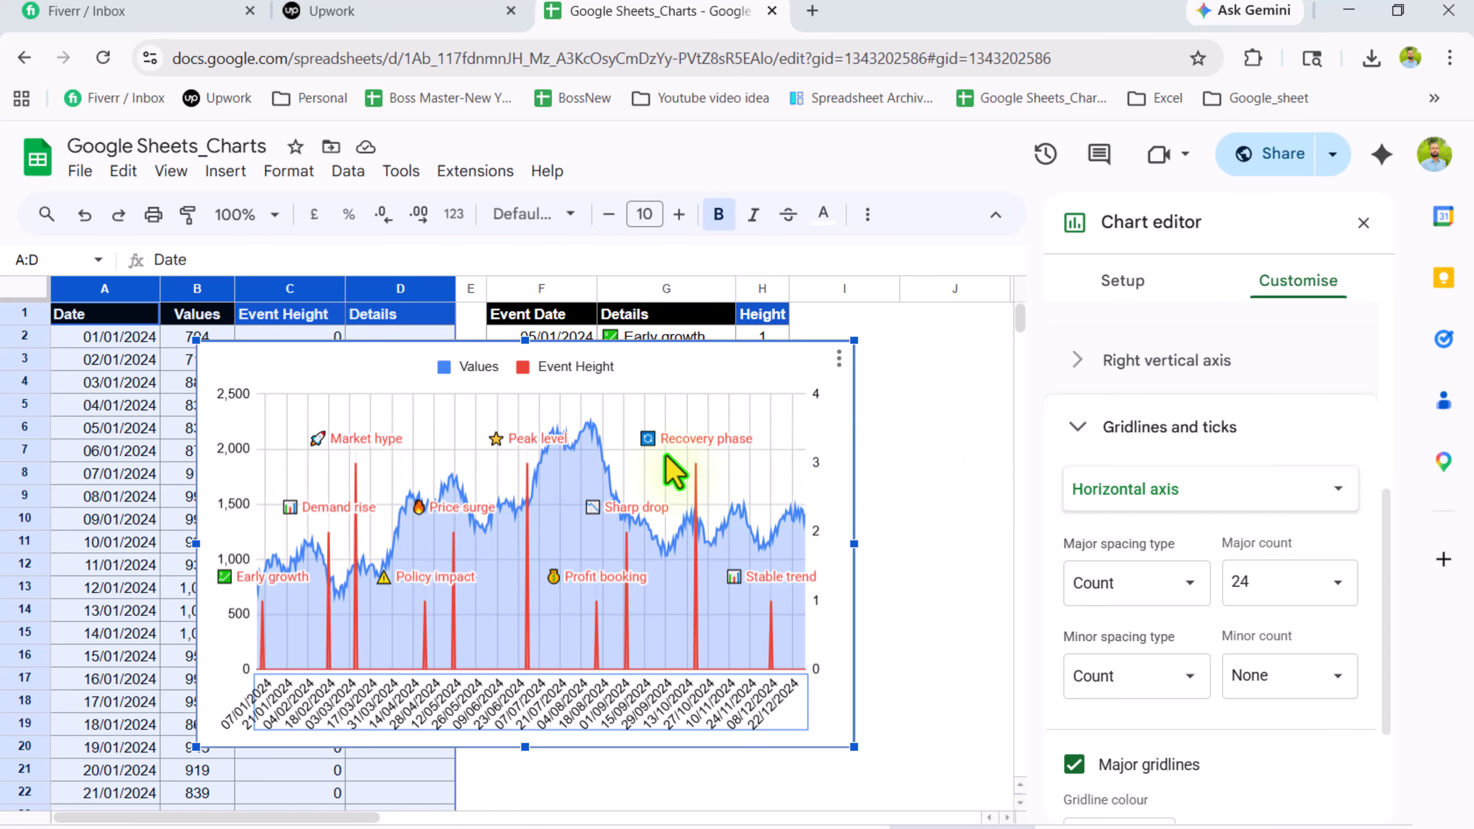
# Delete the legend from the chart.
pyautogui.click(552, 372)
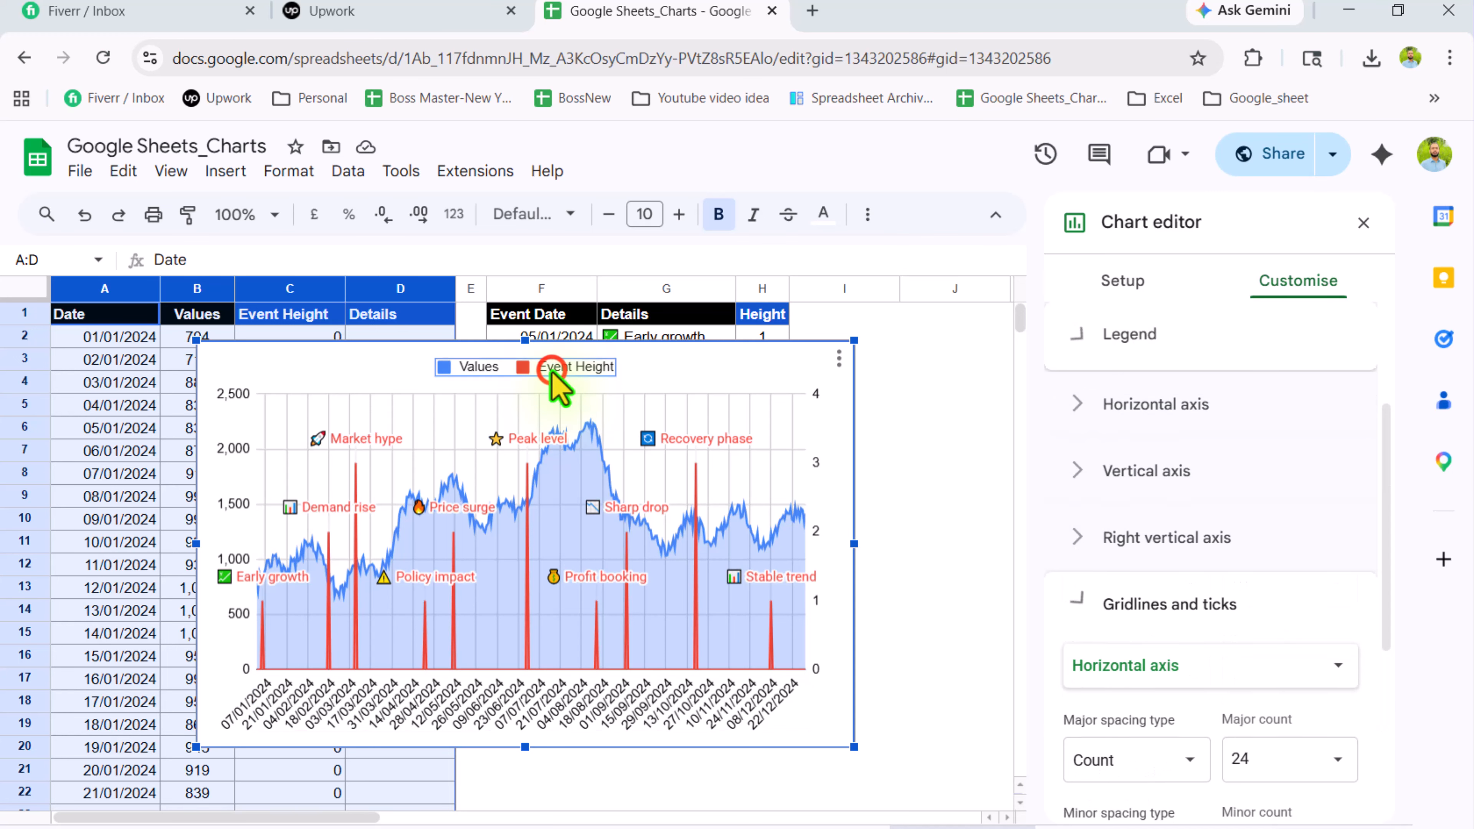
pyautogui.press('Delete')
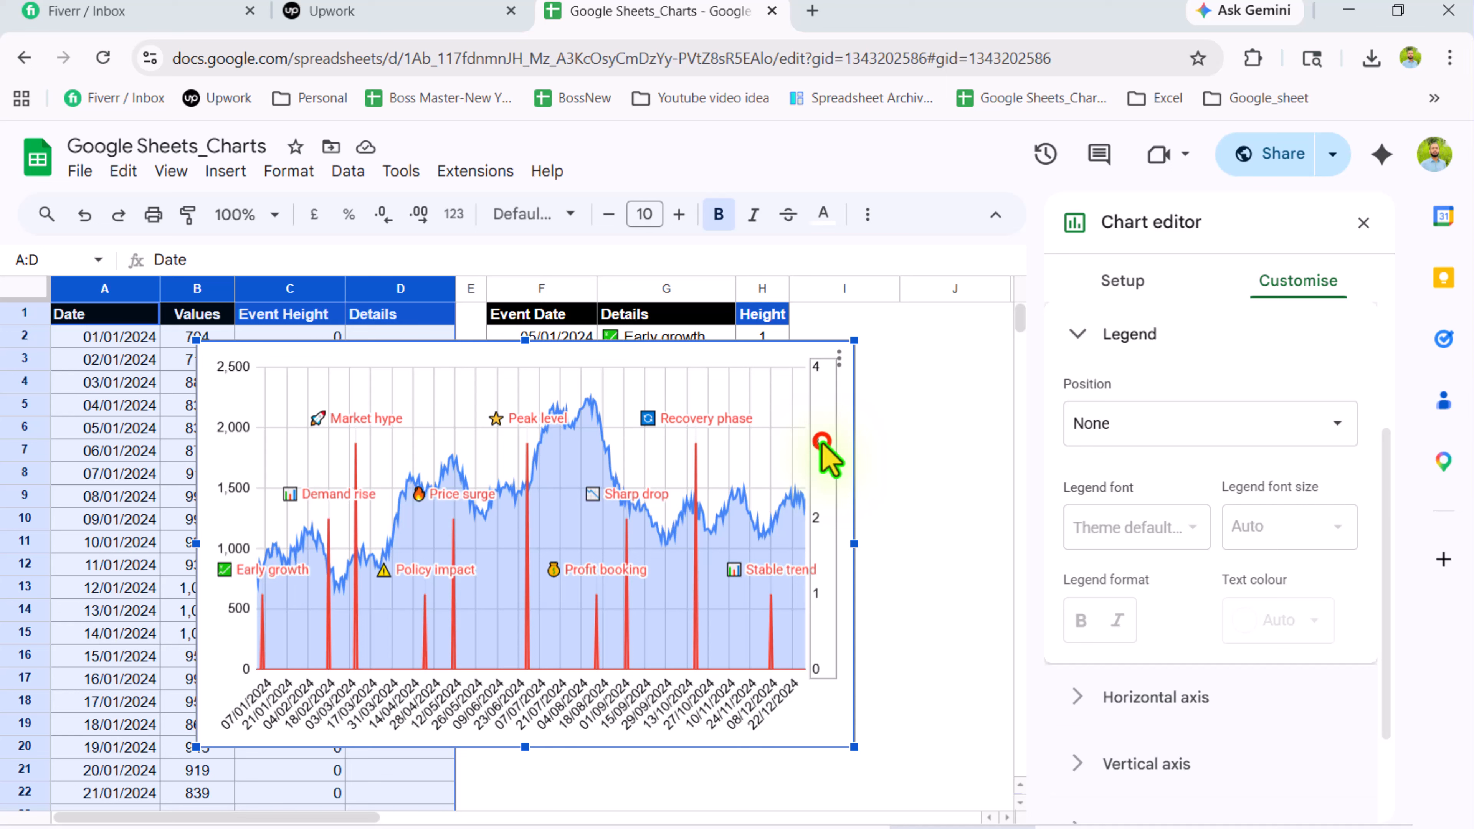
# Set the right vertical axis labels to font size 6 and colour their text white.
pyautogui.click(822, 446)
pyautogui.click(1303, 588)
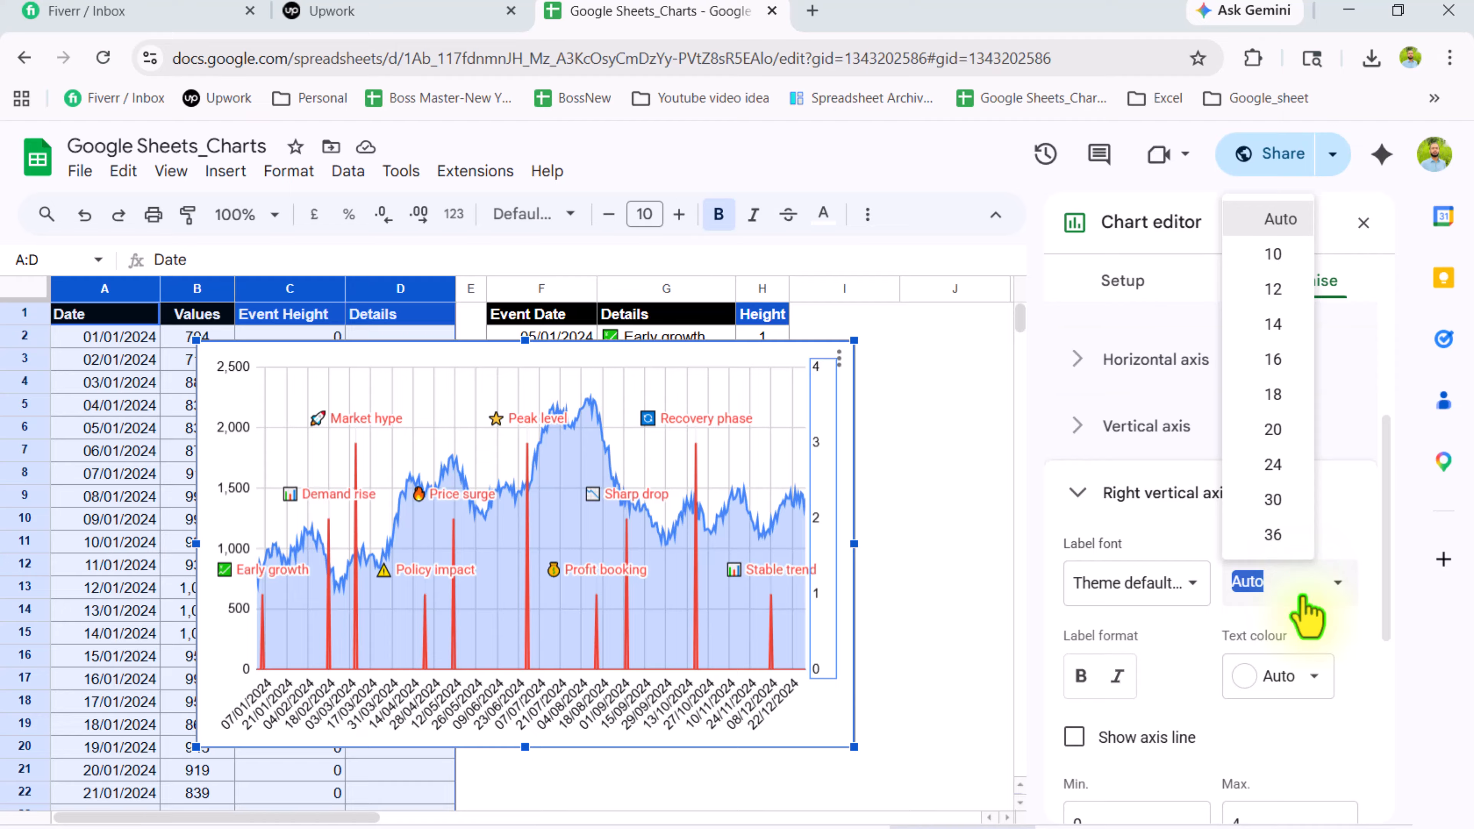
pyautogui.write('6')
pyautogui.press('Return')
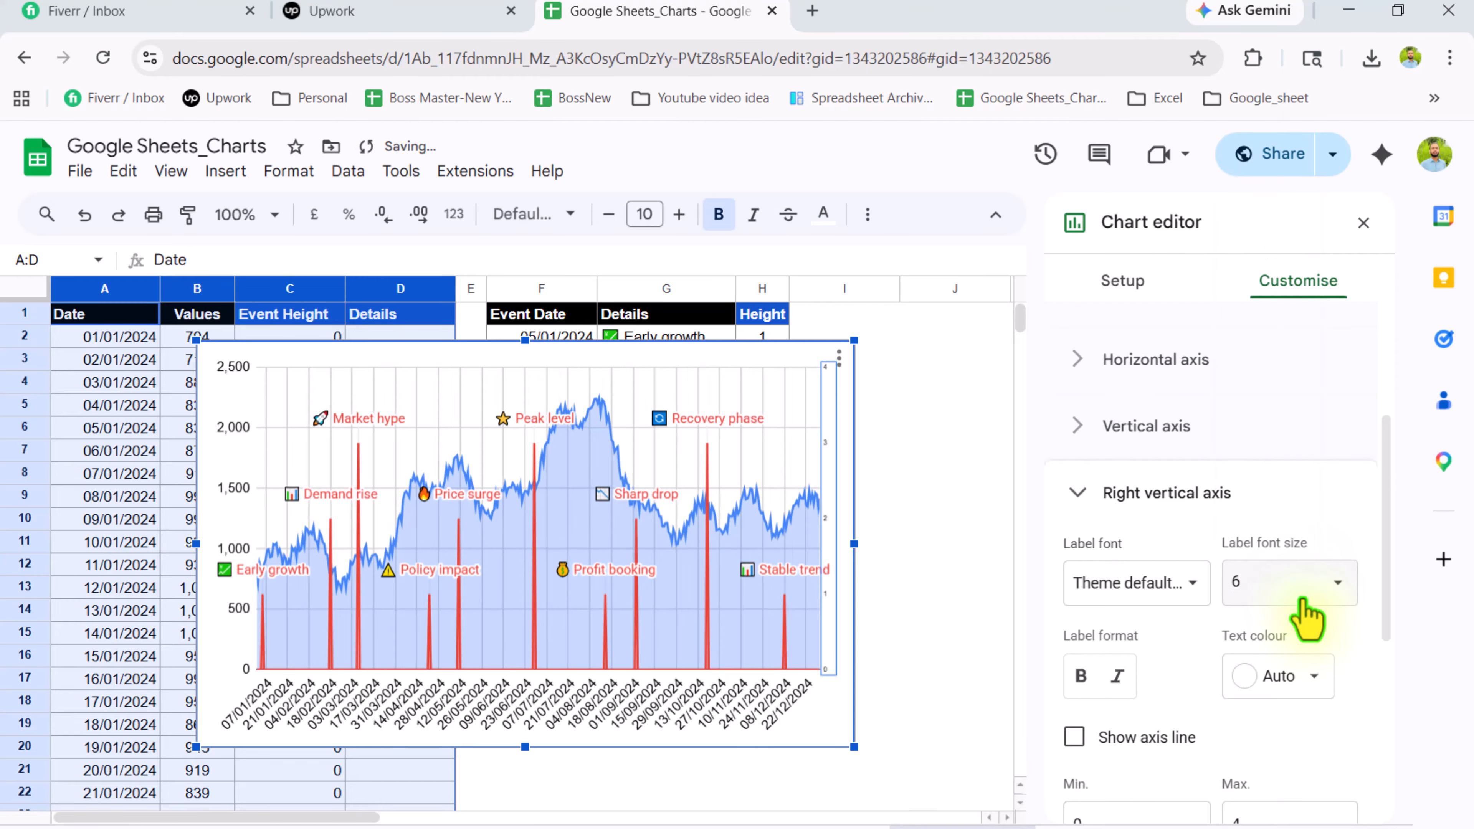
pyautogui.click(1283, 687)
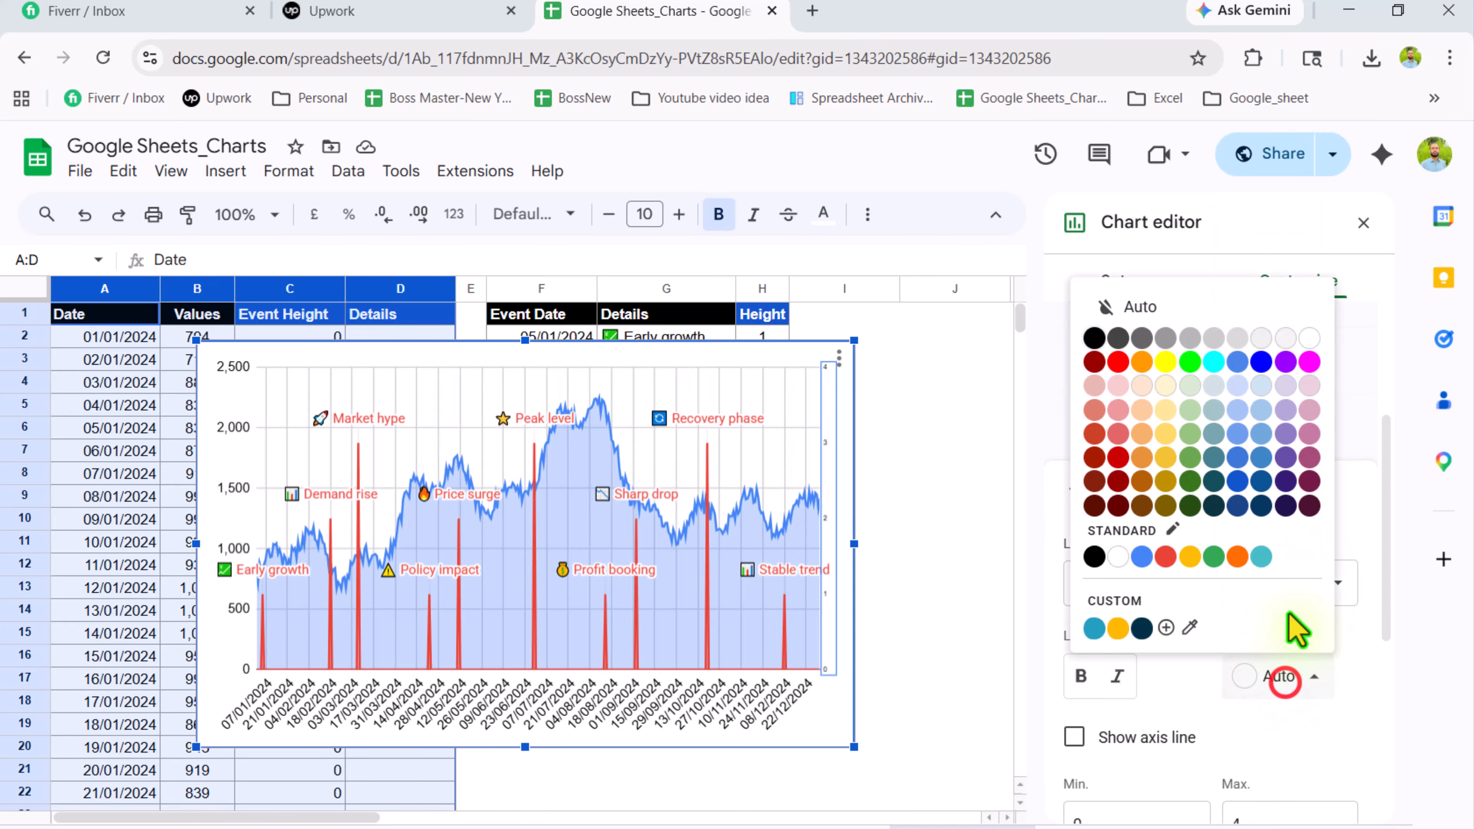
pyautogui.click(1313, 344)
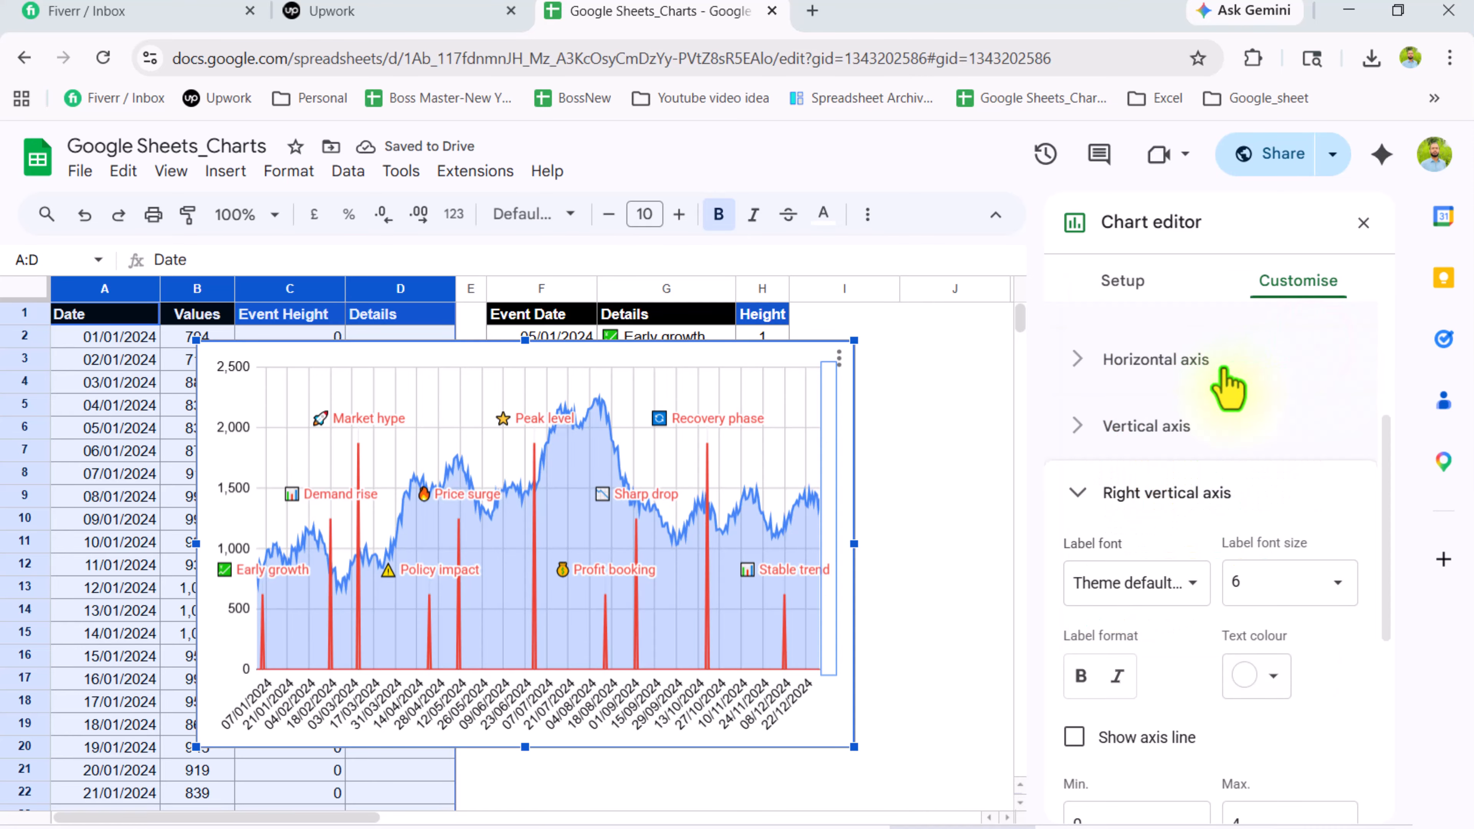
# Turn off the major gridlines of the horizontal axis.
pyautogui.click(808, 404)
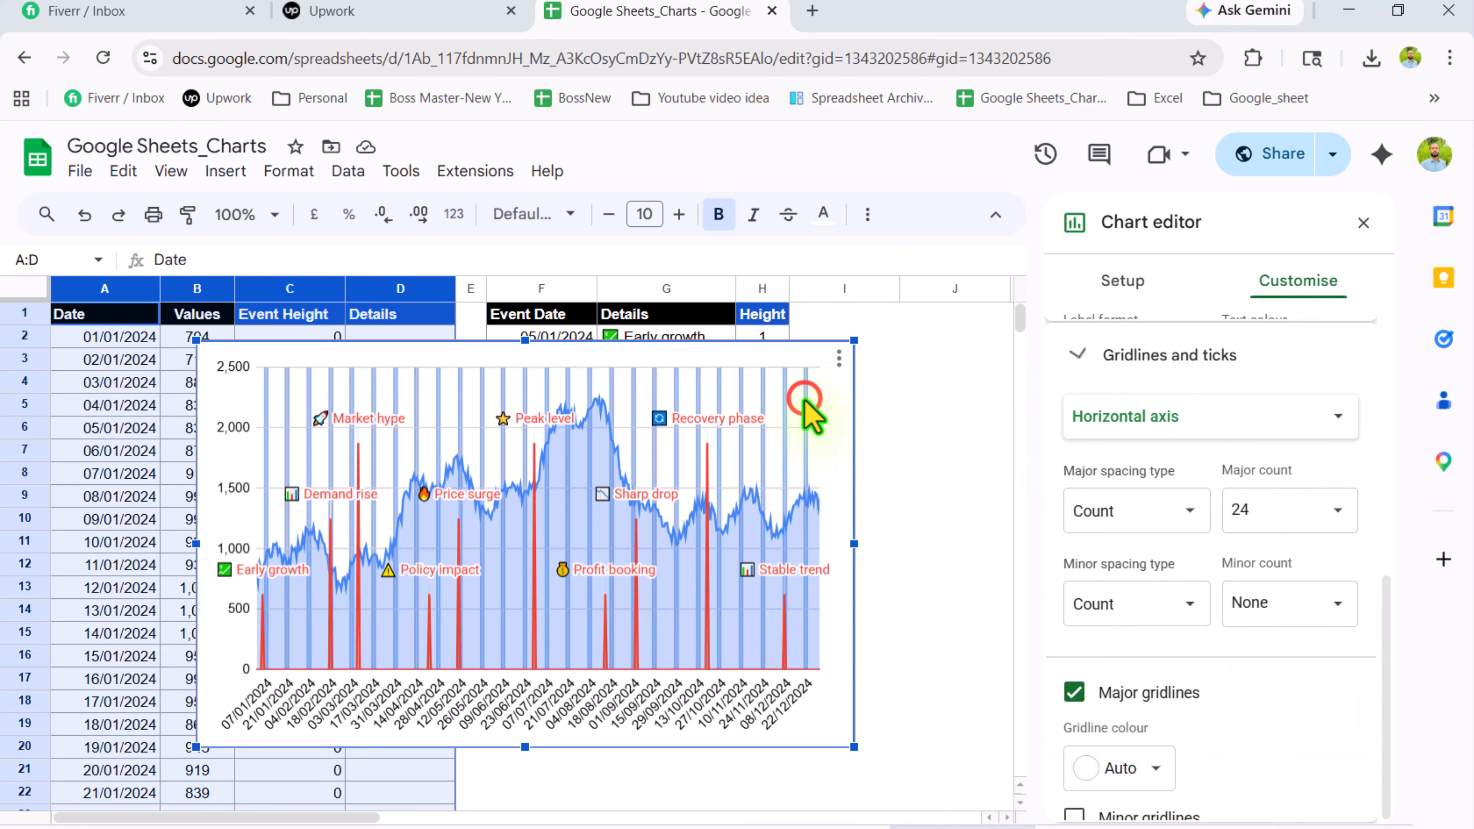
pyautogui.click(1074, 594)
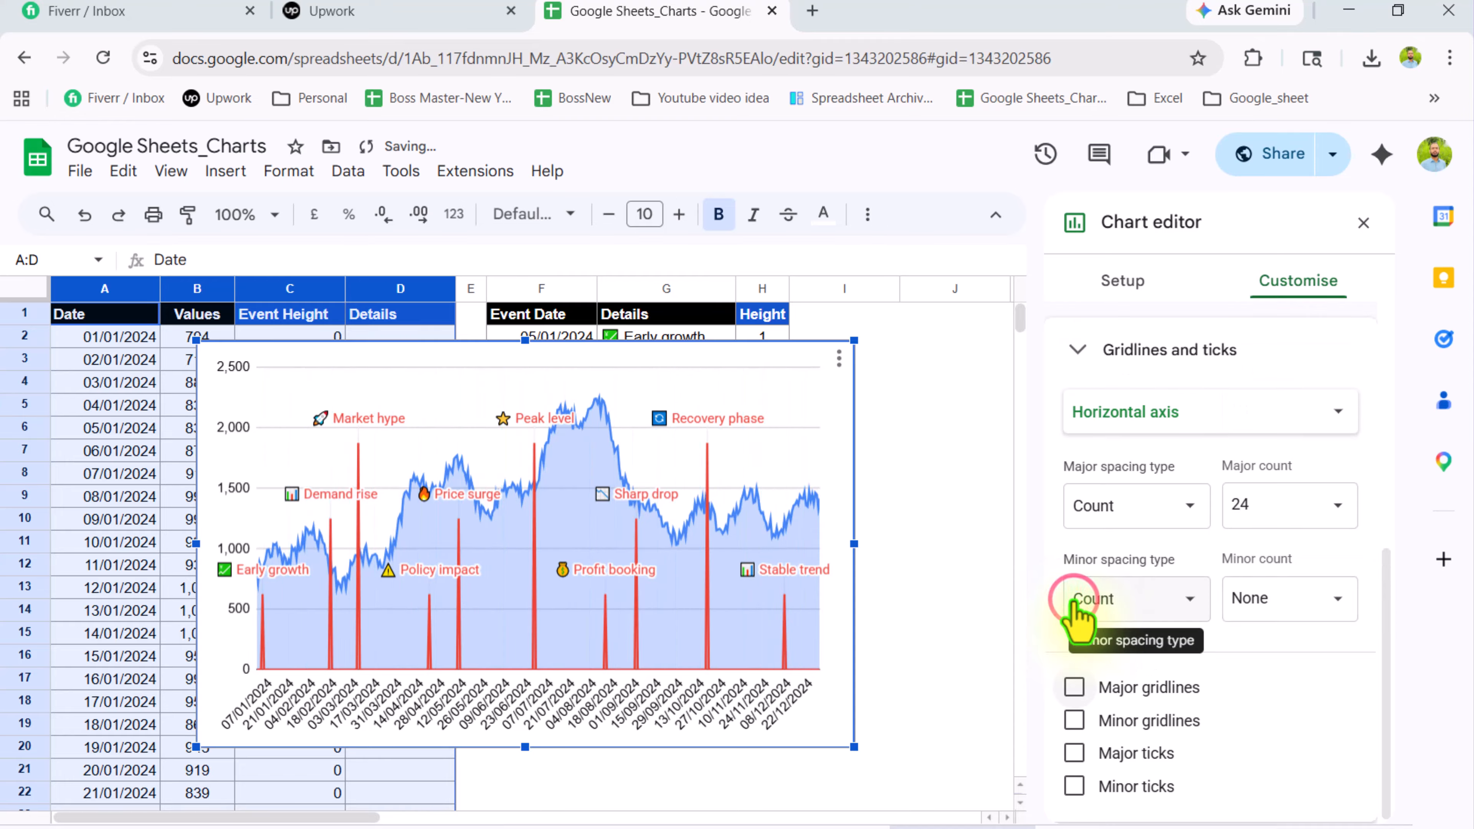
# Turn off the major gridlines of the vertical axis and close the chart editor.
pyautogui.click(810, 427)
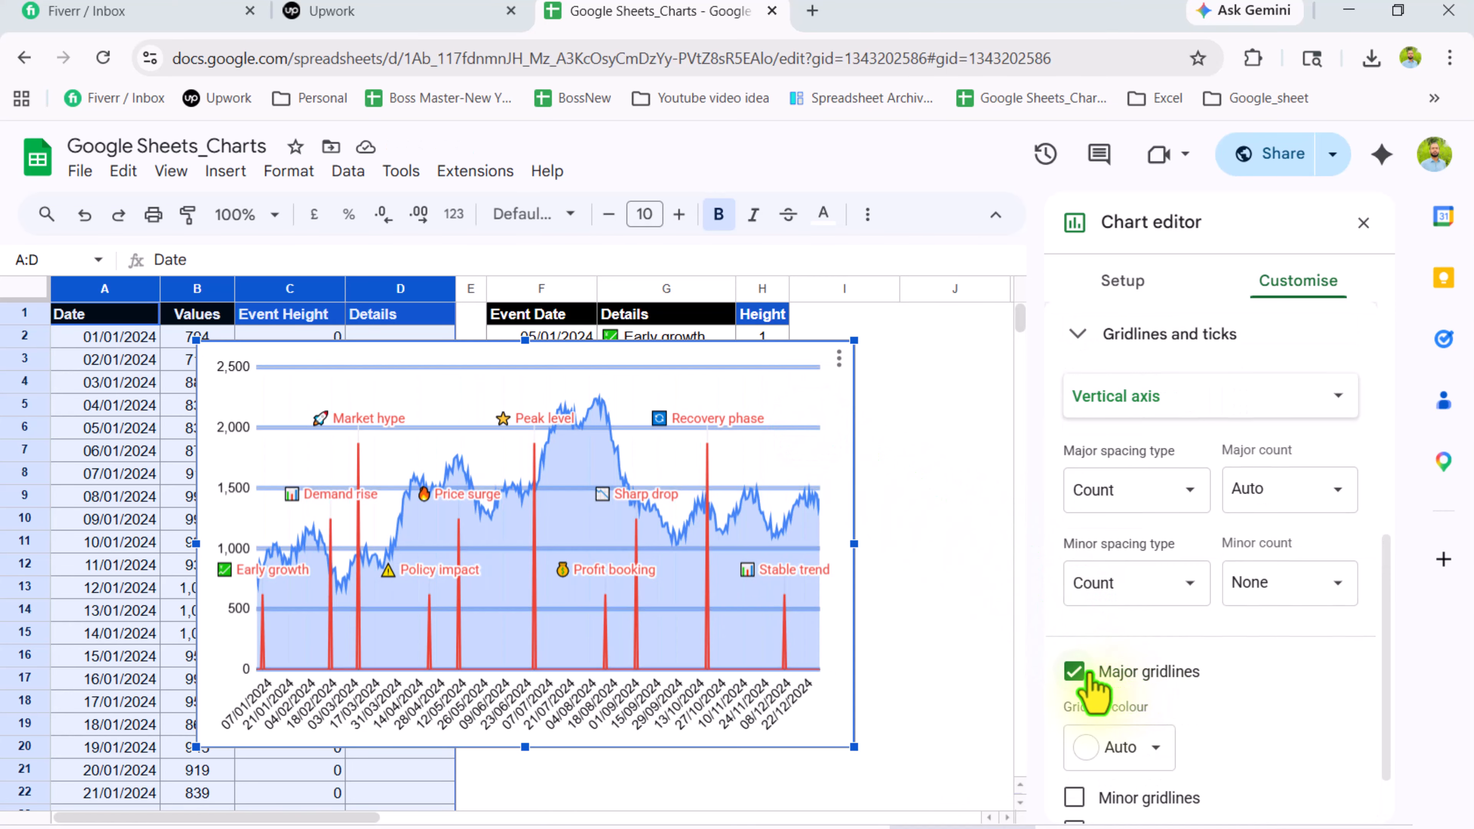
pyautogui.click(1077, 674)
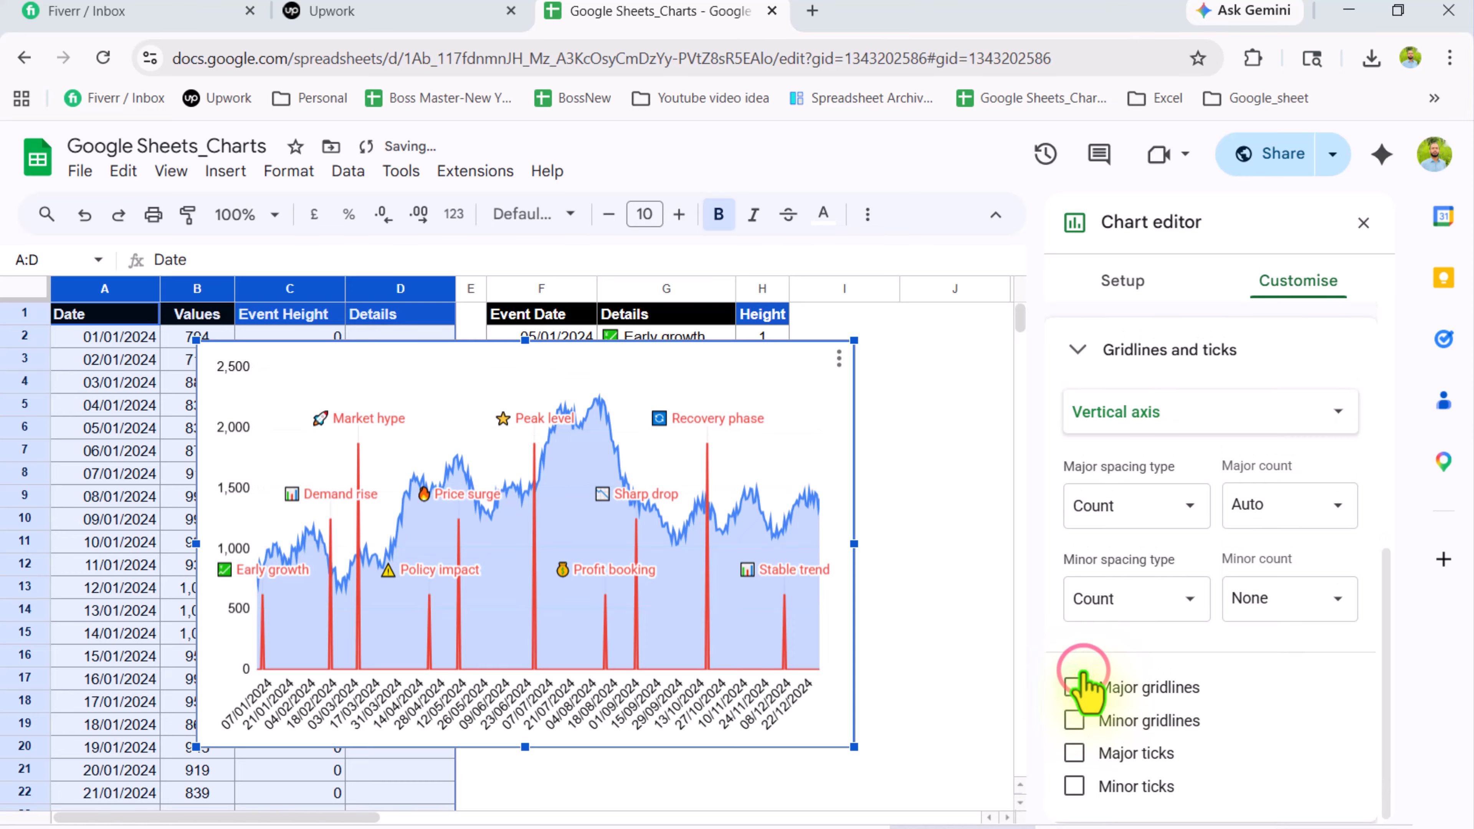
pyautogui.click(1363, 223)
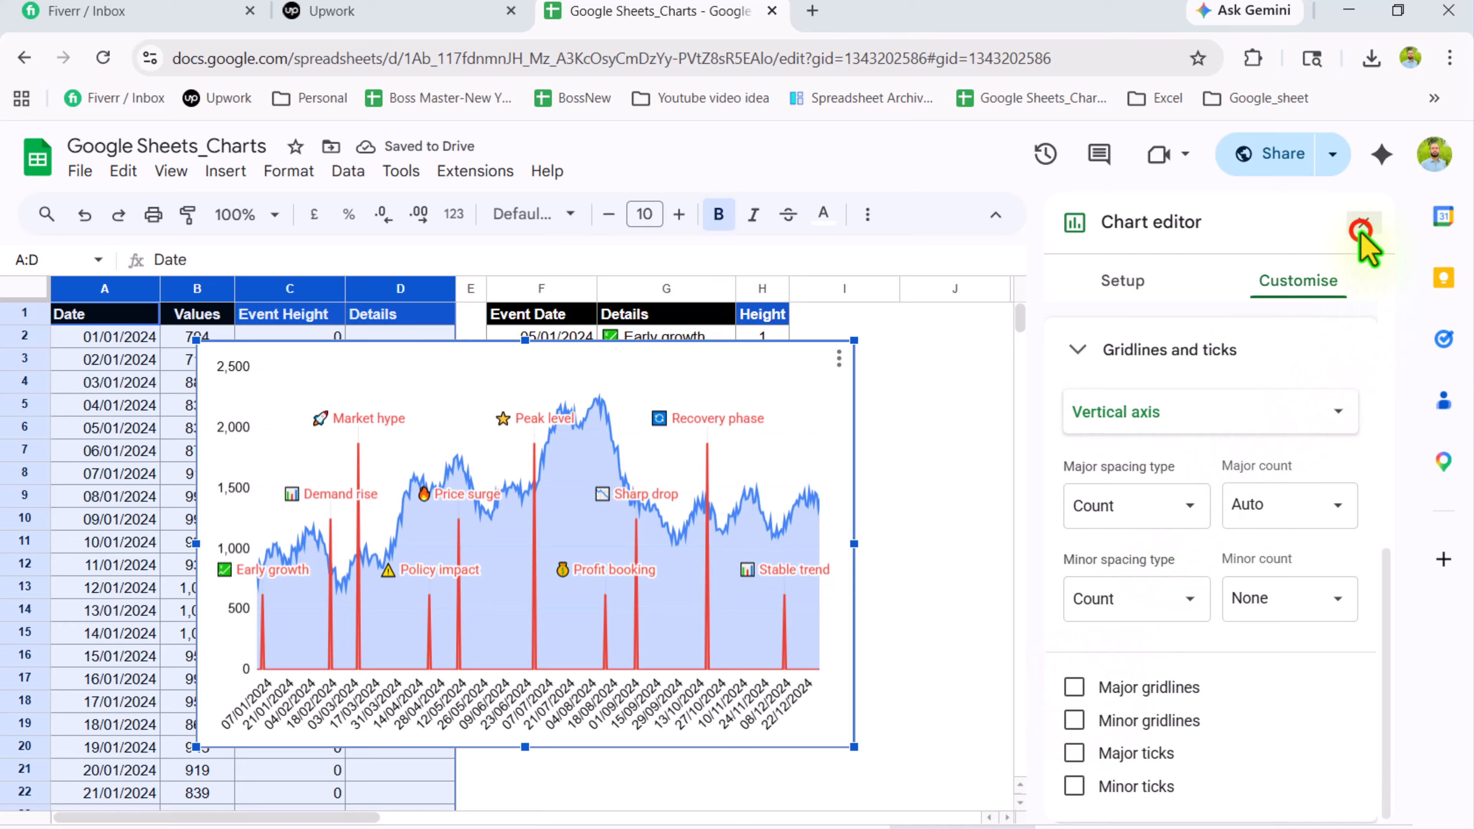
# Move the chart beside the event table, starting in column I, and widen it to column S.
pyautogui.click(795, 361)
pyautogui.moveTo(254, 354); pyautogui.dragTo(865, 331)
pyautogui.moveTo(648, 816); pyautogui.dragTo(987, 820)
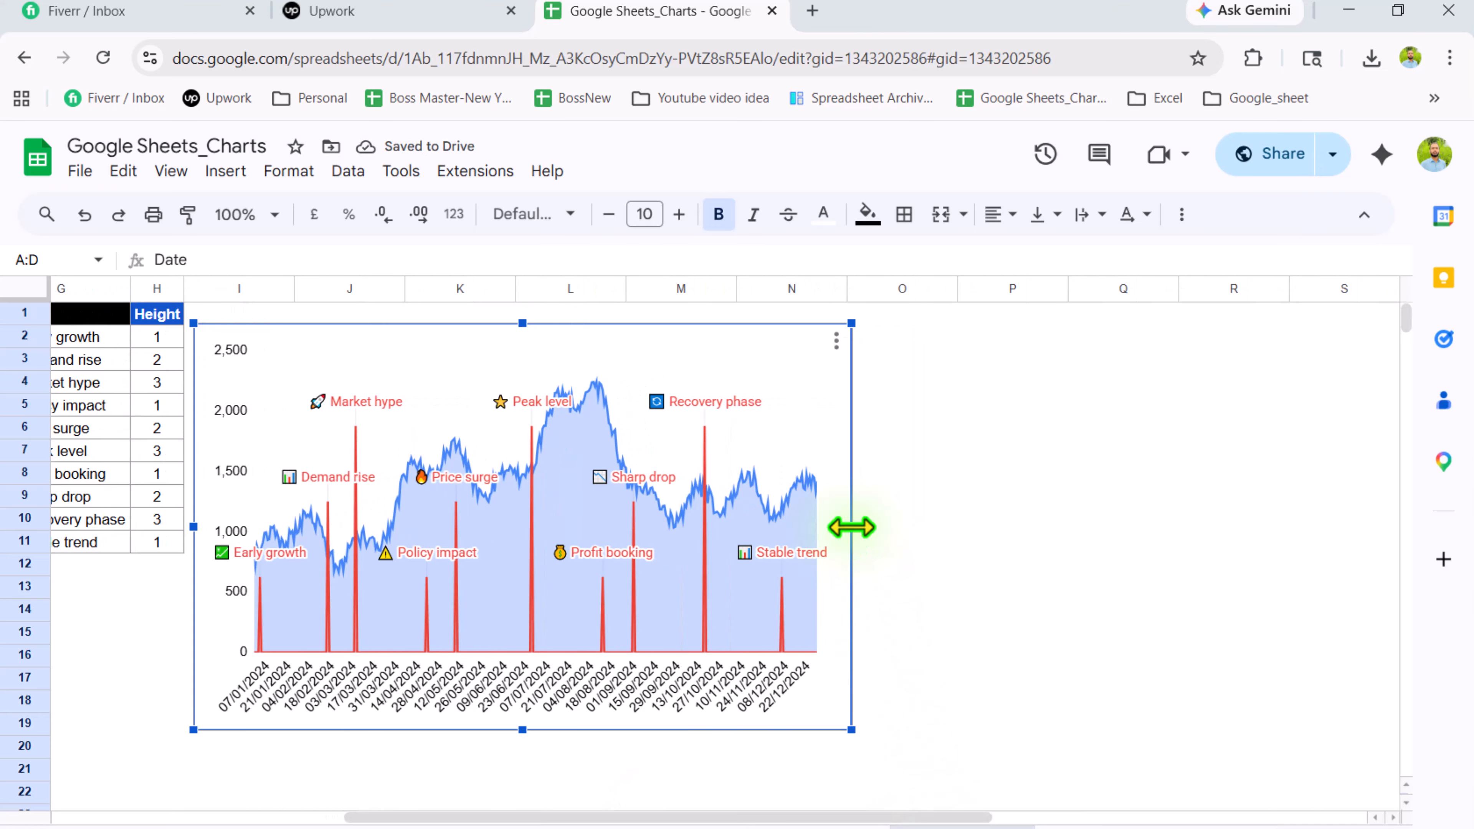
pyautogui.moveTo(852, 527); pyautogui.dragTo(1388, 526)
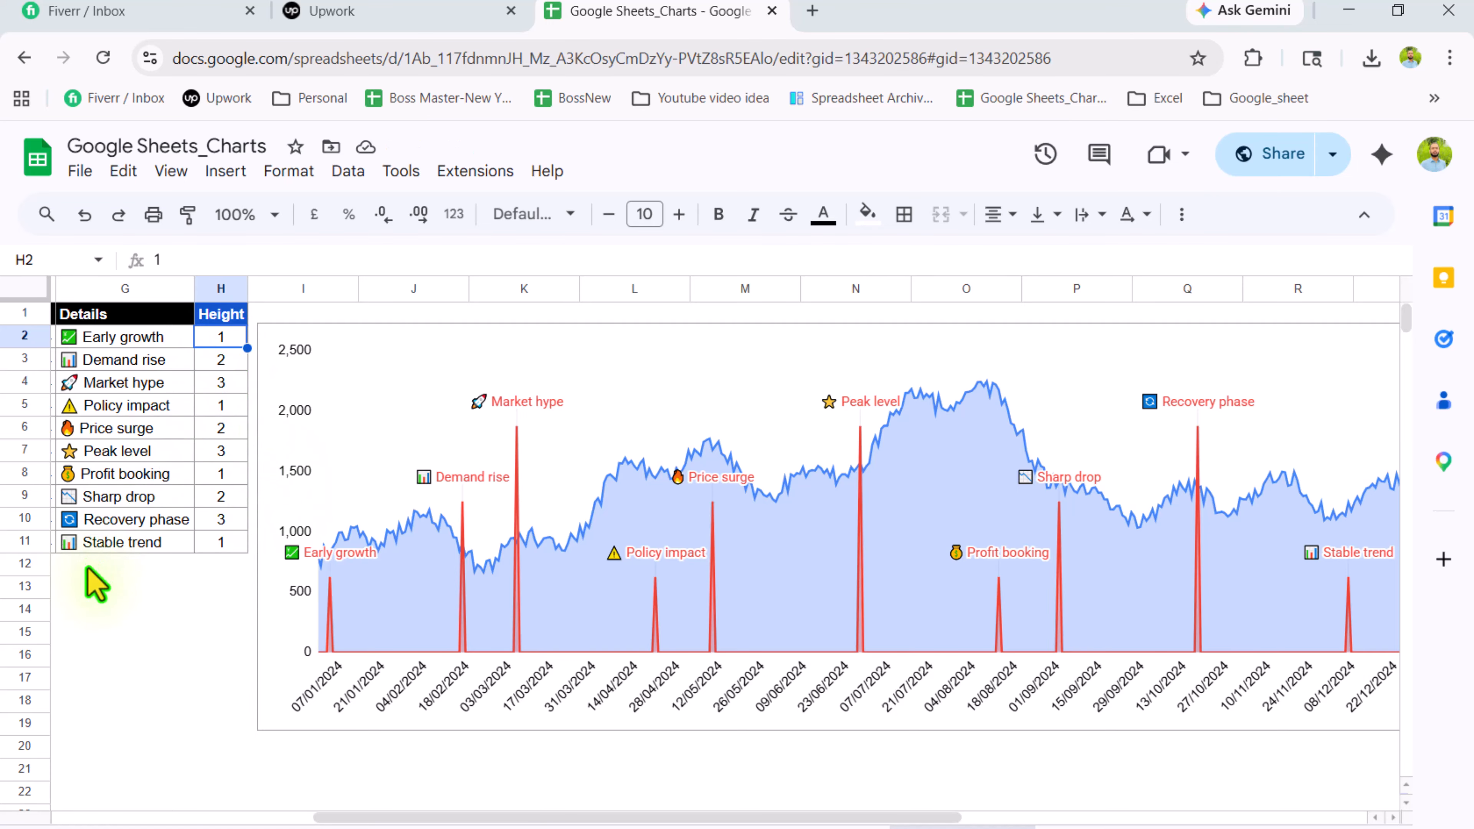
# Set the event heights of Early growth to 1.5 and Market hype to 2.5.
pyautogui.press('F2')
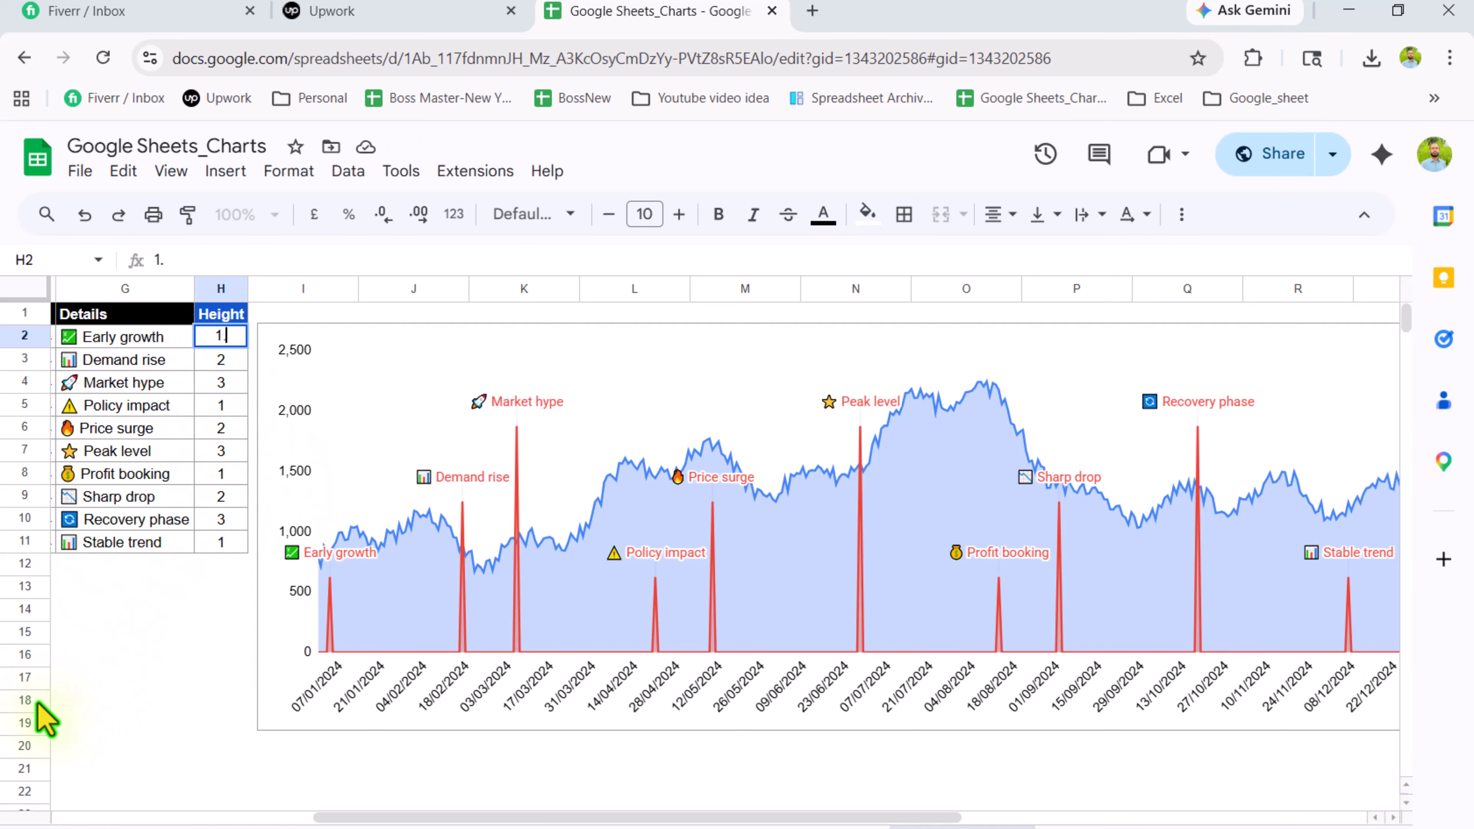
pyautogui.press('Return')
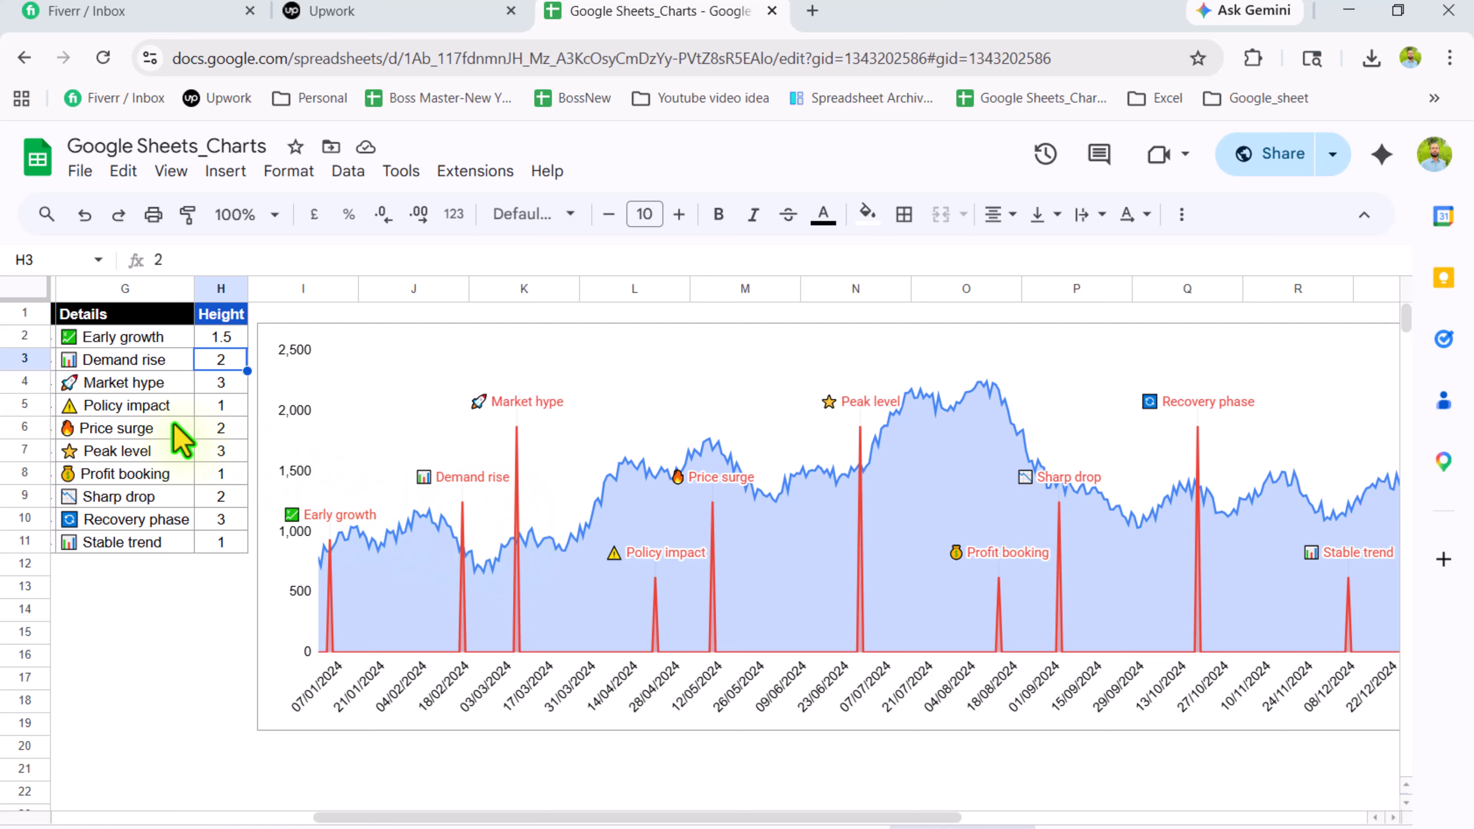
pyautogui.click(209, 382)
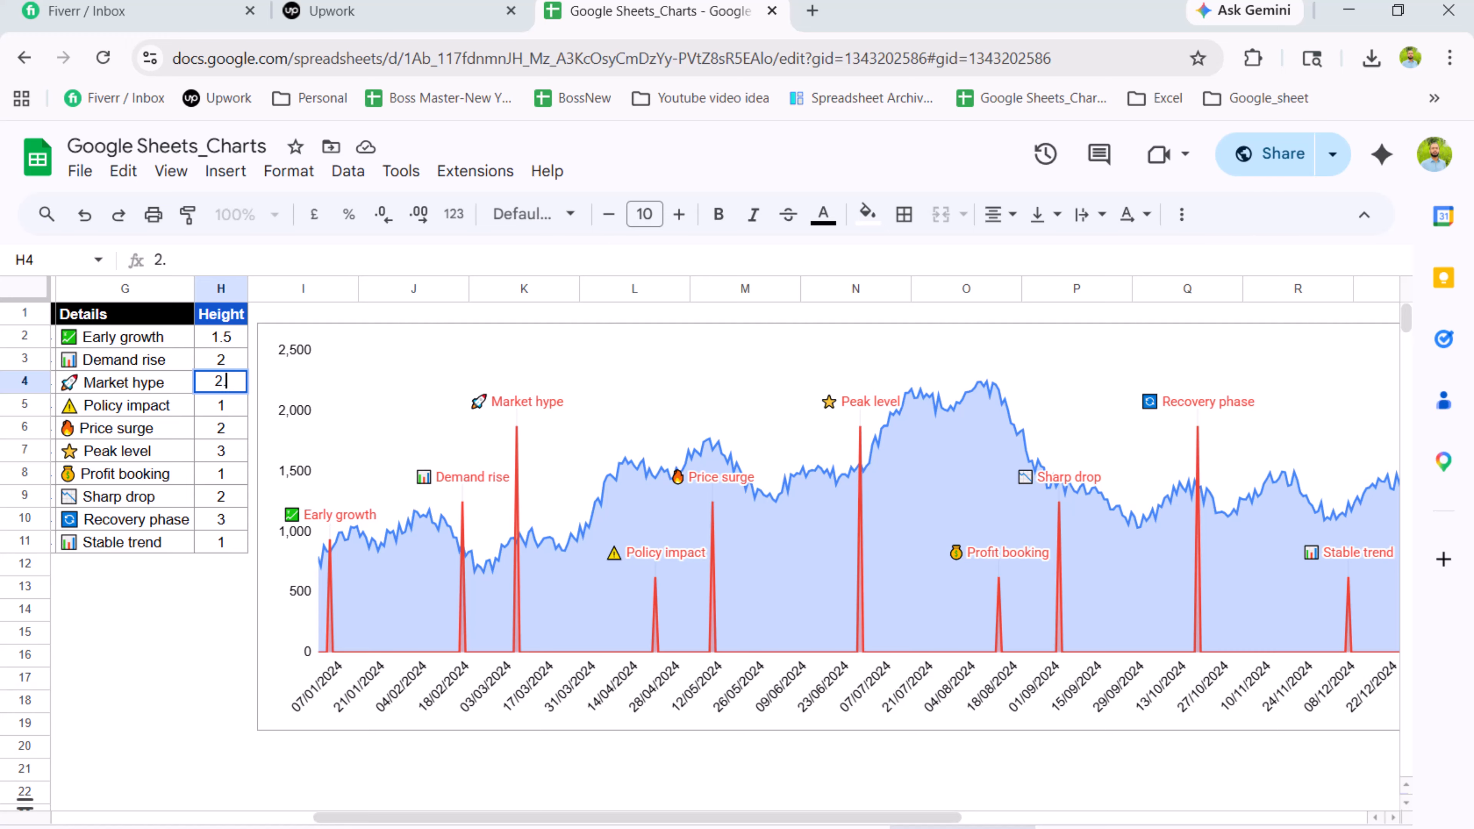
pyautogui.press('Return')
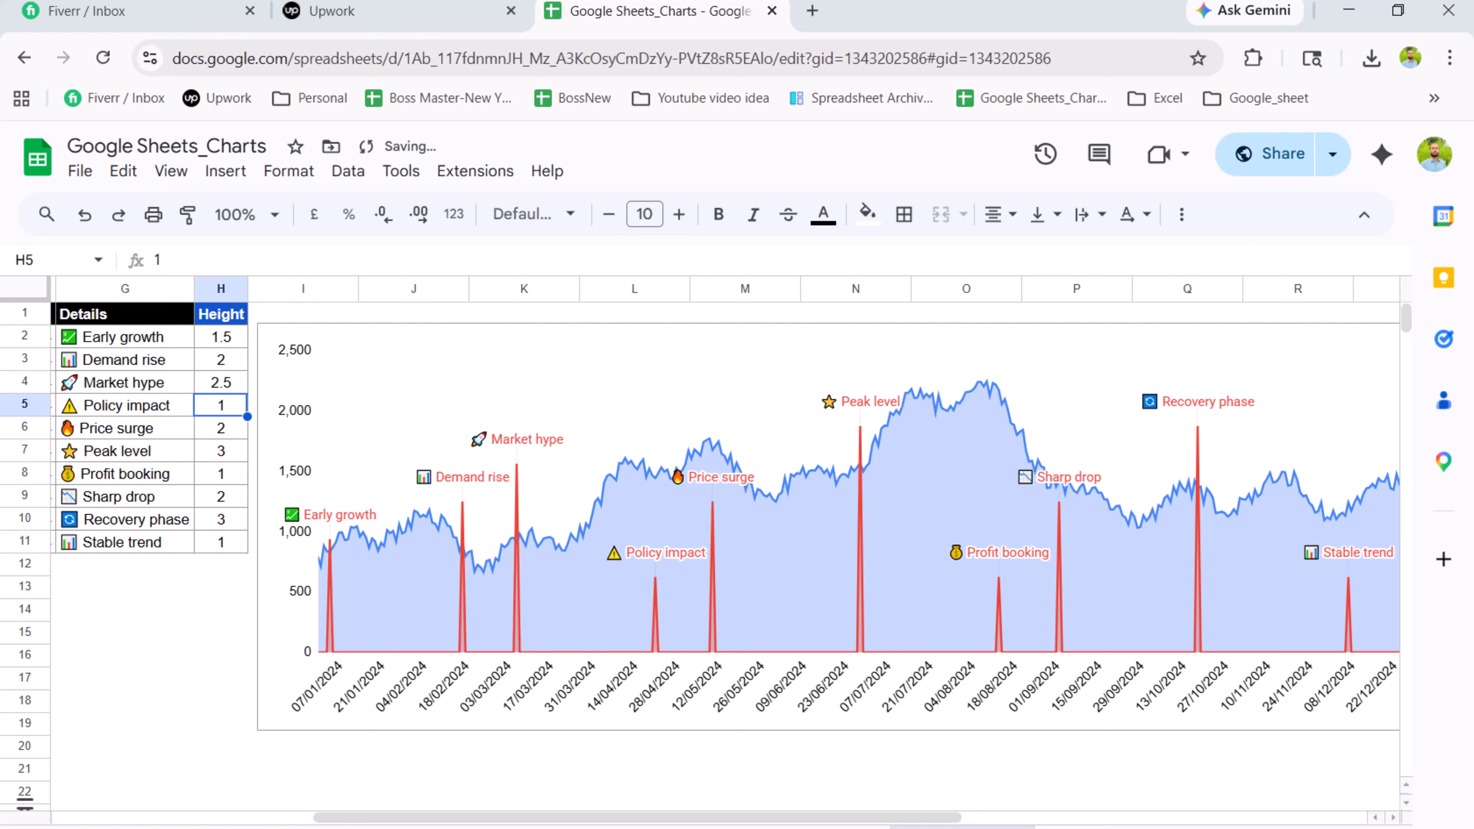
# Set the event heights of Policy impact to 2.6 and Price surge to 3.
pyautogui.write('2.2')
pyautogui.press('Return')
pyautogui.click(221, 406)
pyautogui.write('2.4')
pyautogui.press('Return')
pyautogui.click(217, 399)
pyautogui.write('2.6')
pyautogui.press('Return')
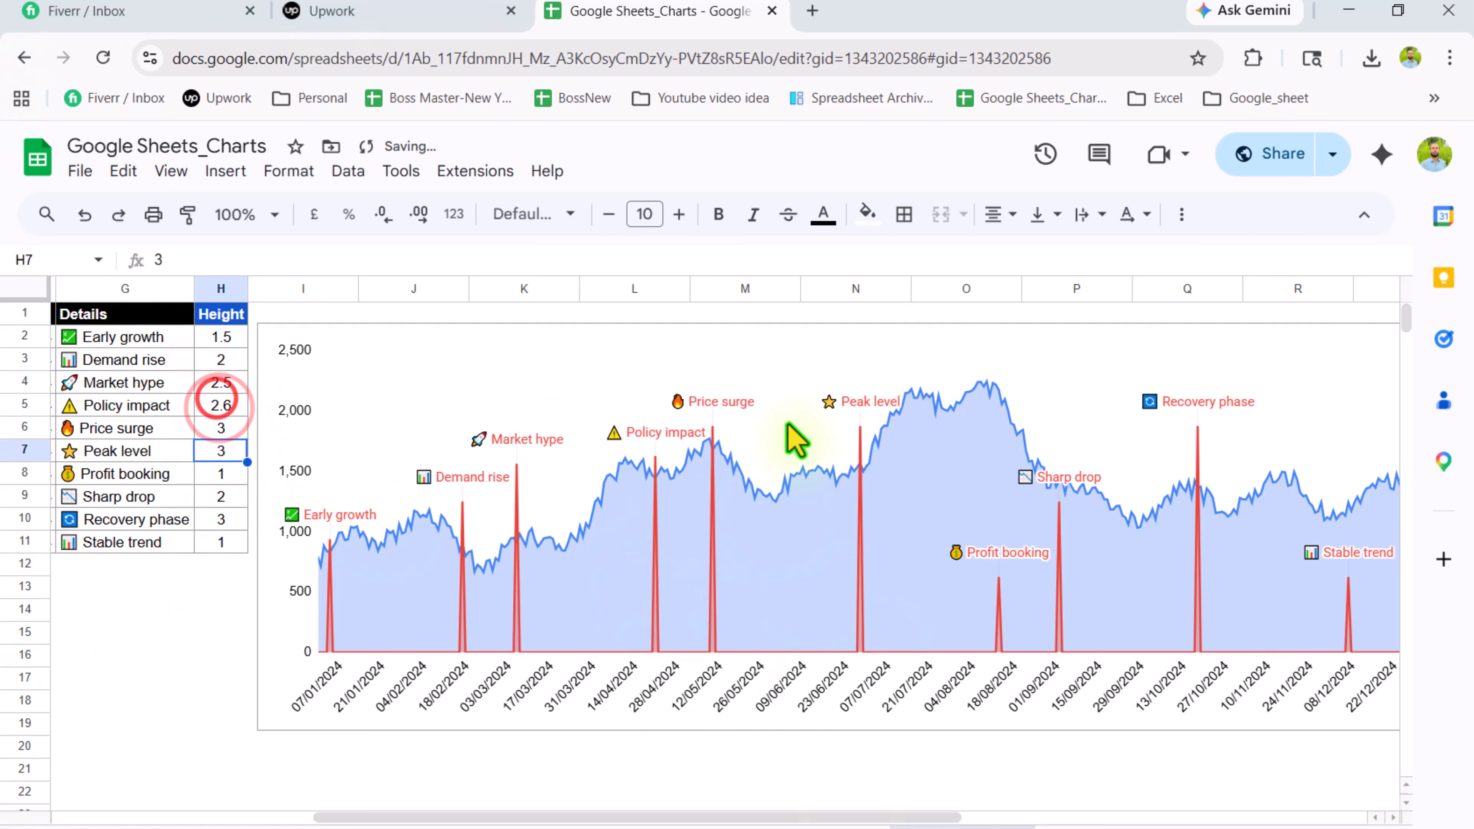
# Set the heights of Profit booking to 3.5, Sharp drop to 2.5, Recovery phase to 2.7 and Stable trend to 2.3.
pyautogui.click(240, 475)
pyautogui.write('3.5')
pyautogui.press('Return')
pyautogui.write('2.5')
pyautogui.press('Return')
pyautogui.write('2.7')
pyautogui.press('Return')
pyautogui.write('2.6')
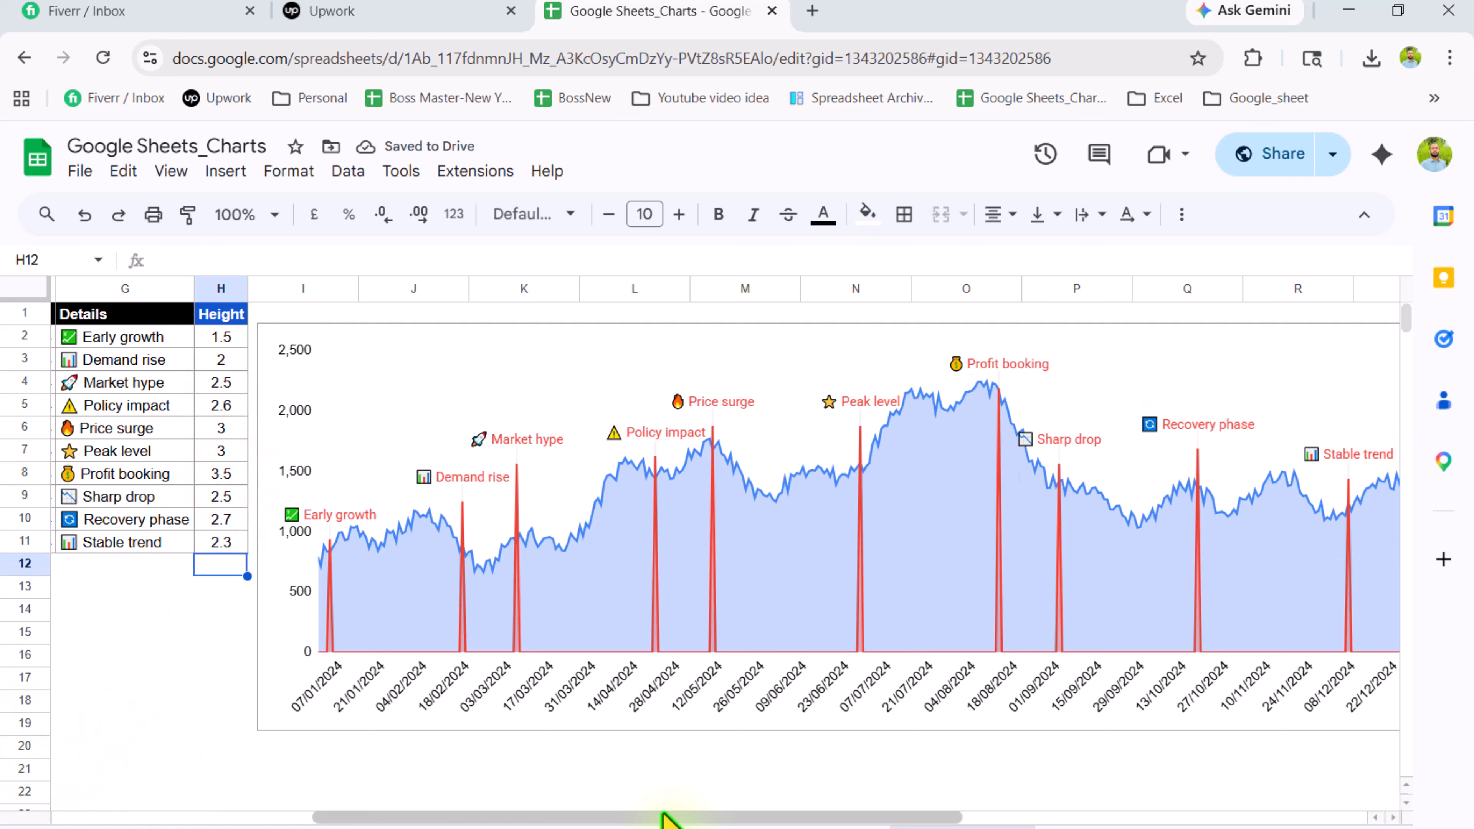
# Move the chart down to start at row 4, freeing the rows above it.
pyautogui.moveTo(662, 819); pyautogui.dragTo(740, 821)
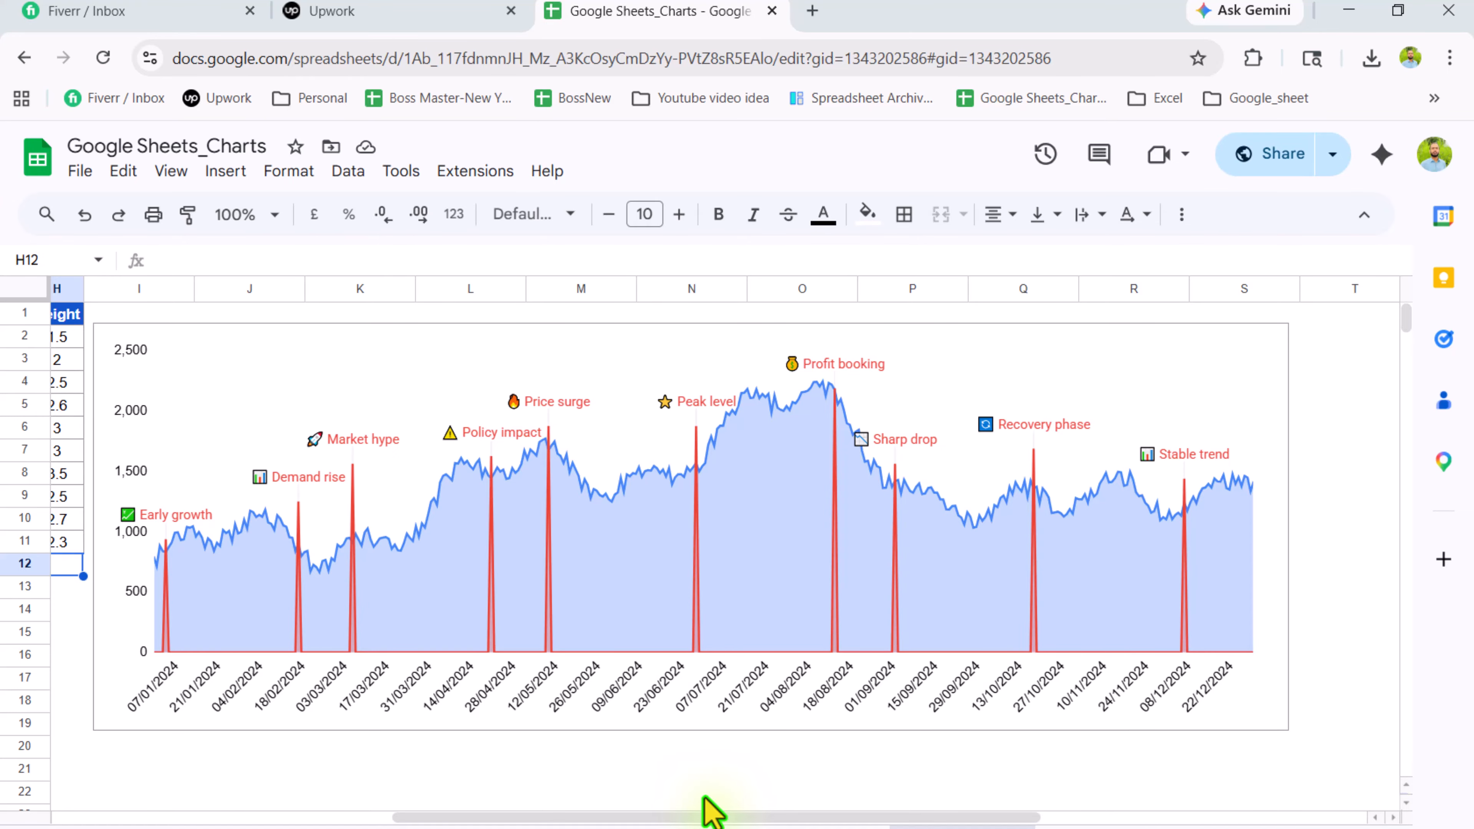
pyautogui.click(1081, 826)
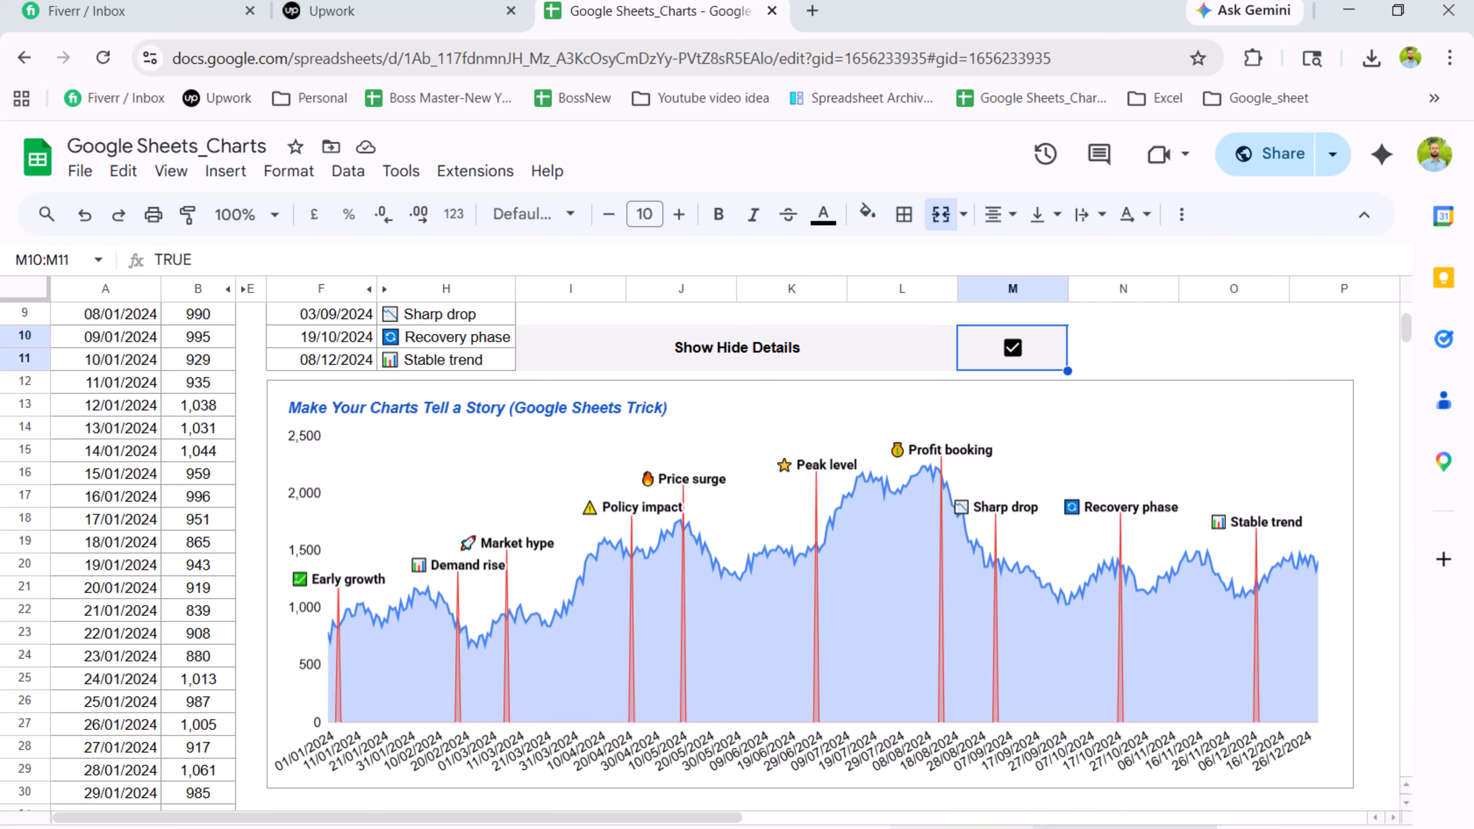
pyautogui.click(960, 826)
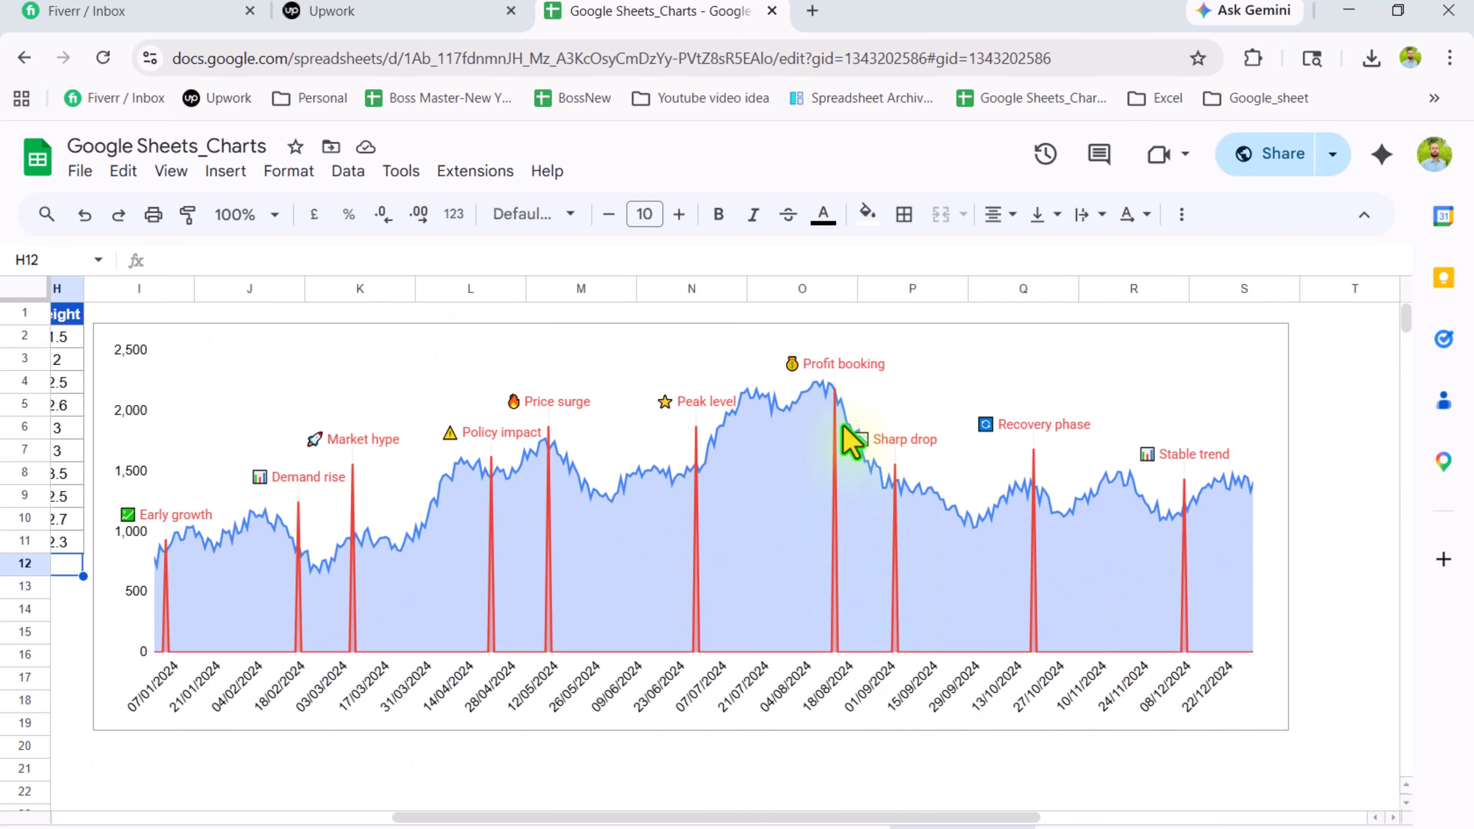
pyautogui.click(881, 330)
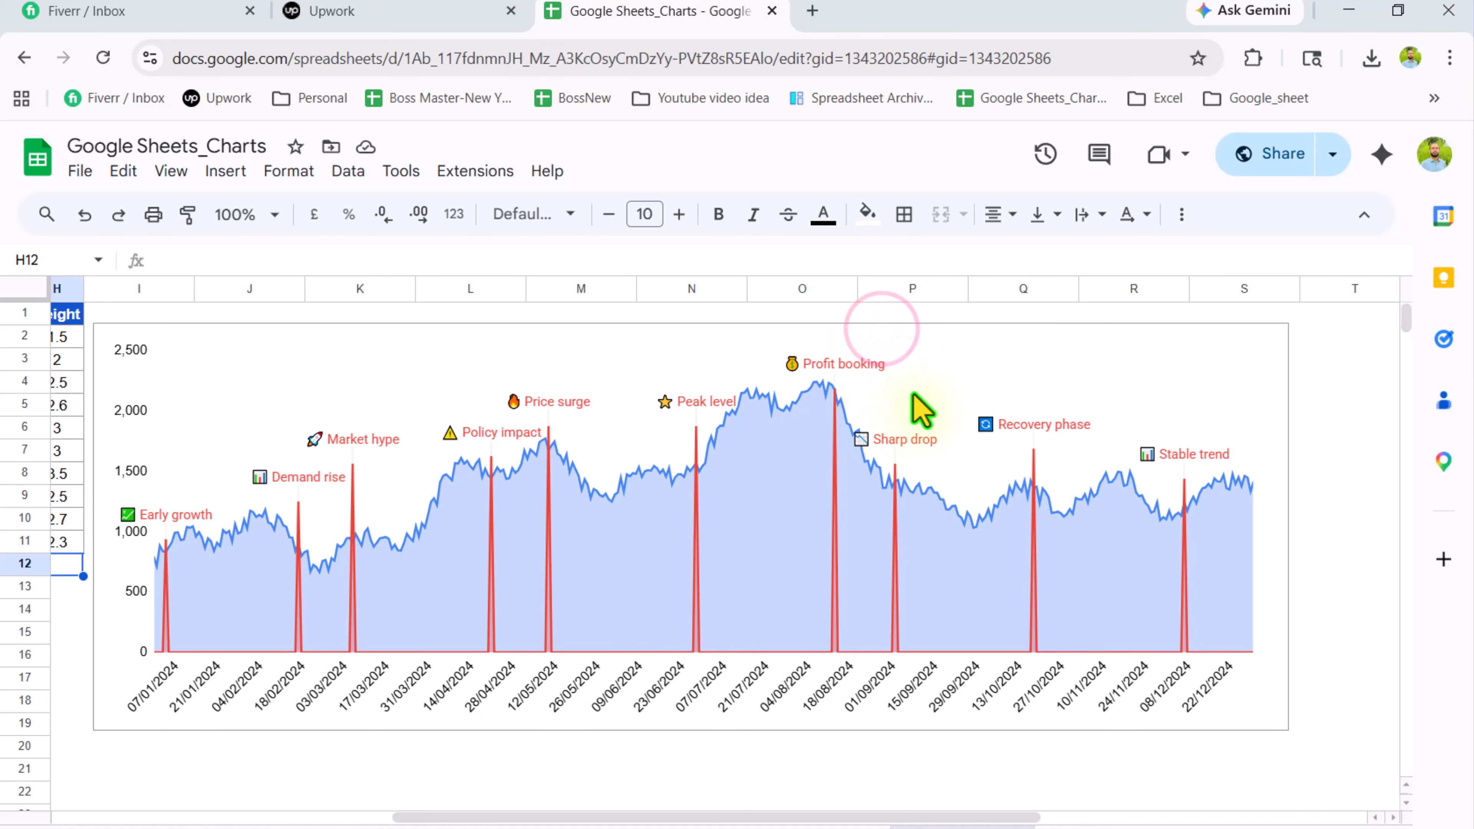
pyautogui.moveTo(944, 345); pyautogui.dragTo(955, 409)
# Insert a checkbox in cell M3 above the chart and leave it unticked.
pyautogui.click(636, 357)
pyautogui.click(213, 161)
pyautogui.click(306, 675)
pyautogui.click(581, 358)
pyautogui.click(579, 358)
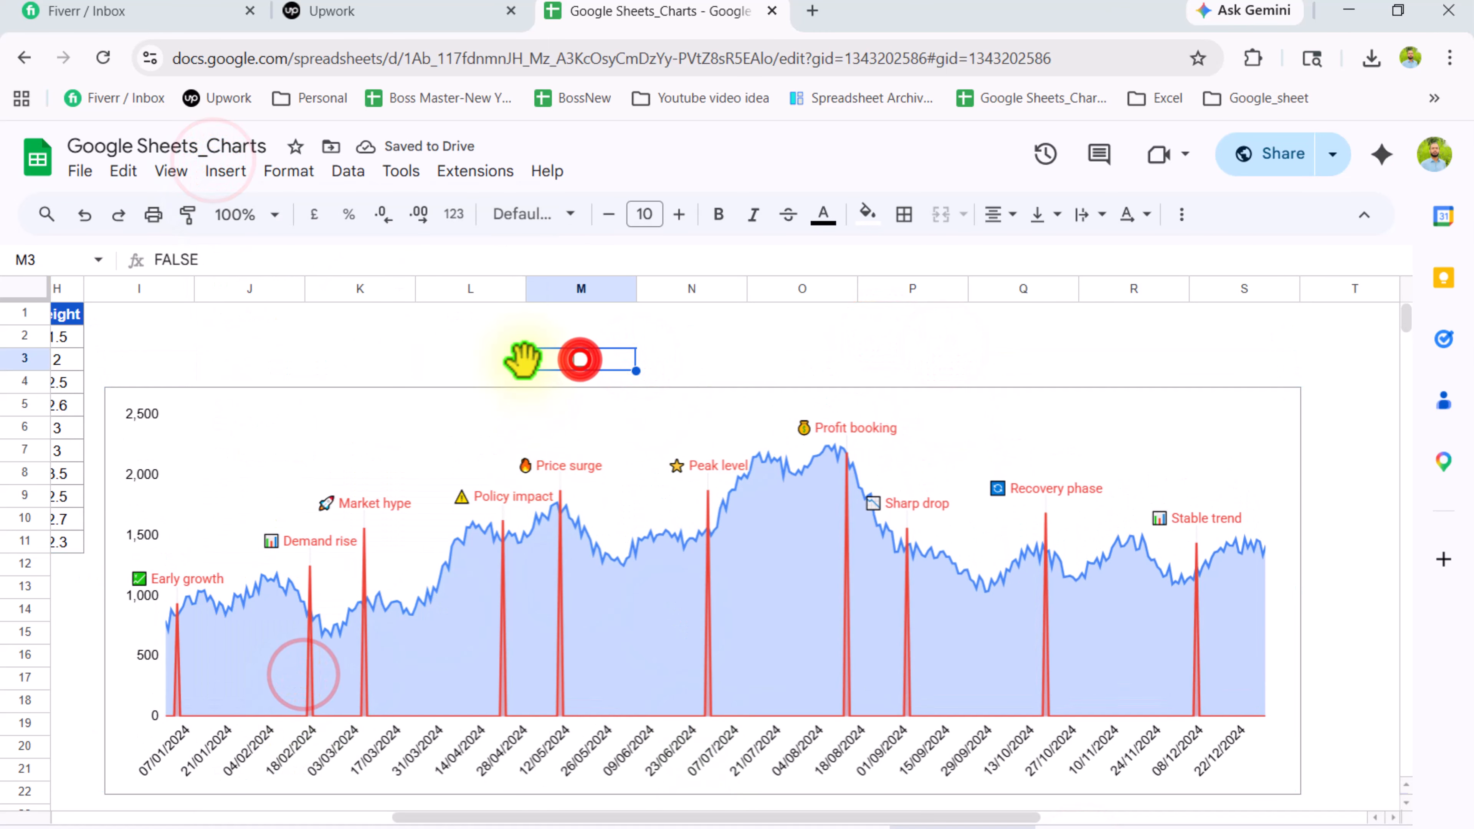
# Enter the label "Show Hide" in L3 beside the checkbox and shade L3:M3 light grey.
pyautogui.click(499, 358)
pyautogui.write('Show Hide')
pyautogui.press('Return')
pyautogui.click(899, 335)
# Wrap the Event Height formula in C2 with the checkbox condition: =ArrayFormula(if(M3, xlookup(A2:A,F2:F11,H2:H11,0),"")).
pyautogui.hscroll(-1, 665, 429)
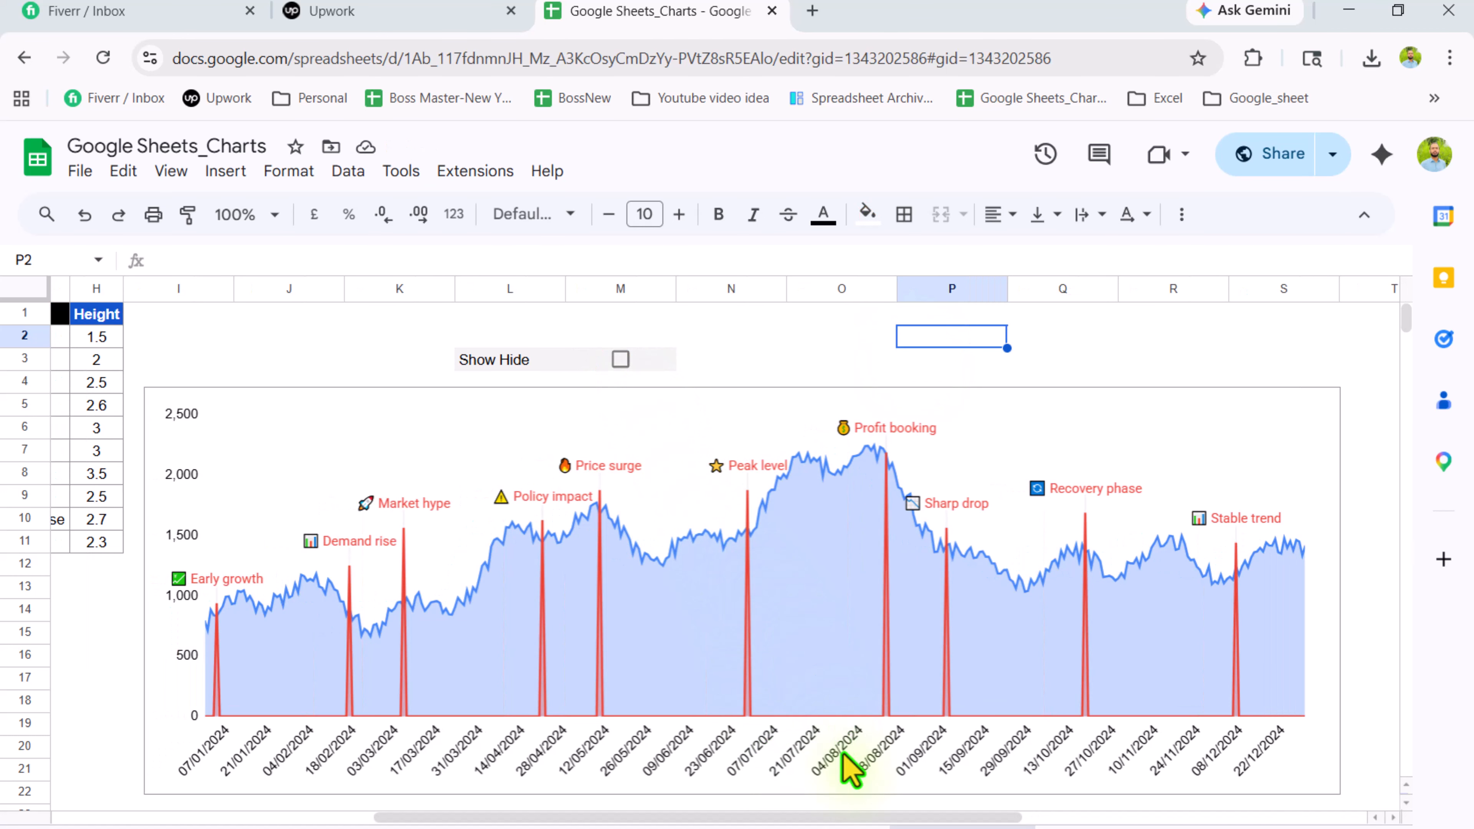
pyautogui.hscroll(-10, 862, 817)
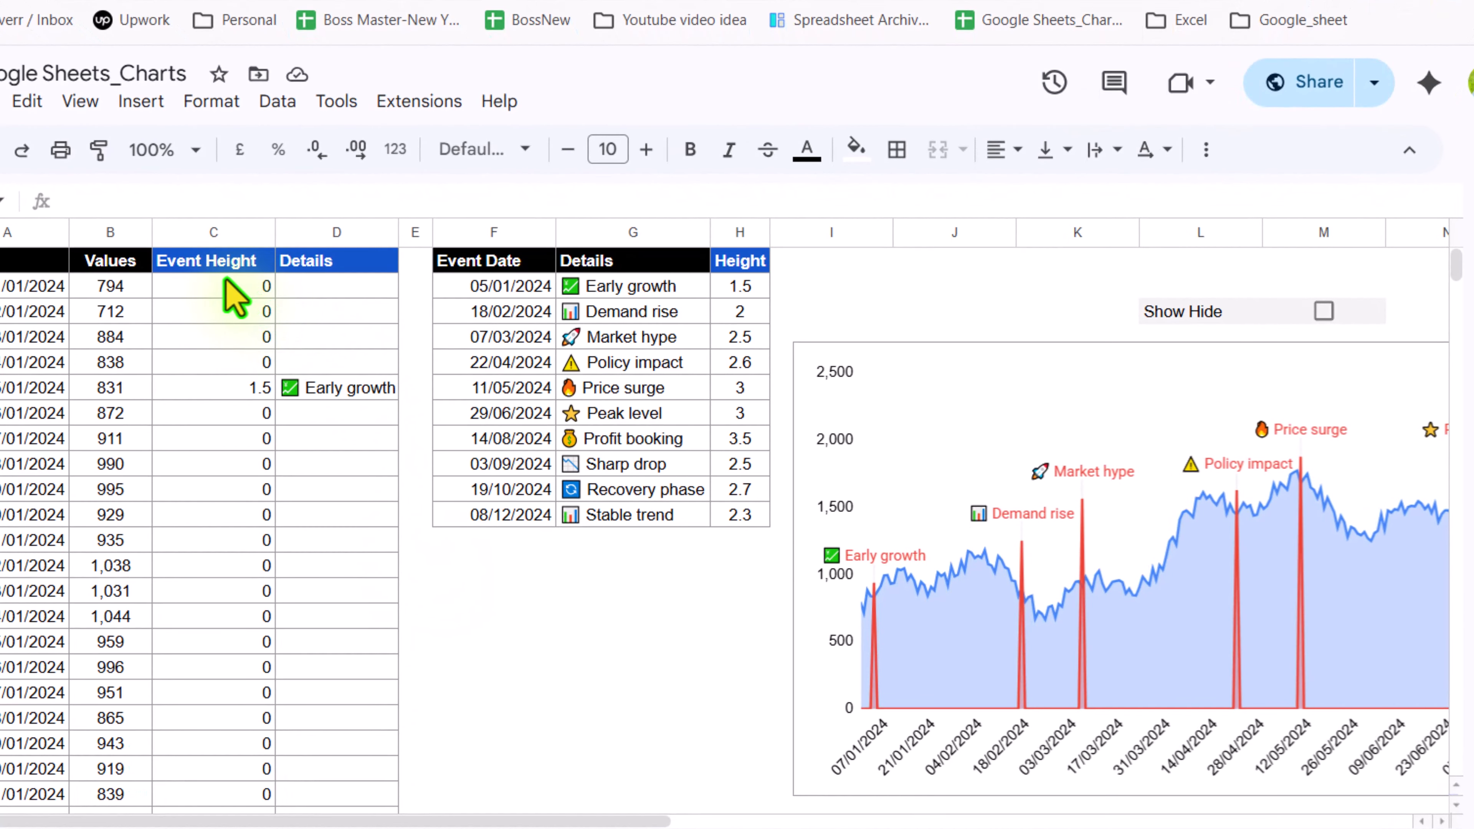
pyautogui.click(226, 284)
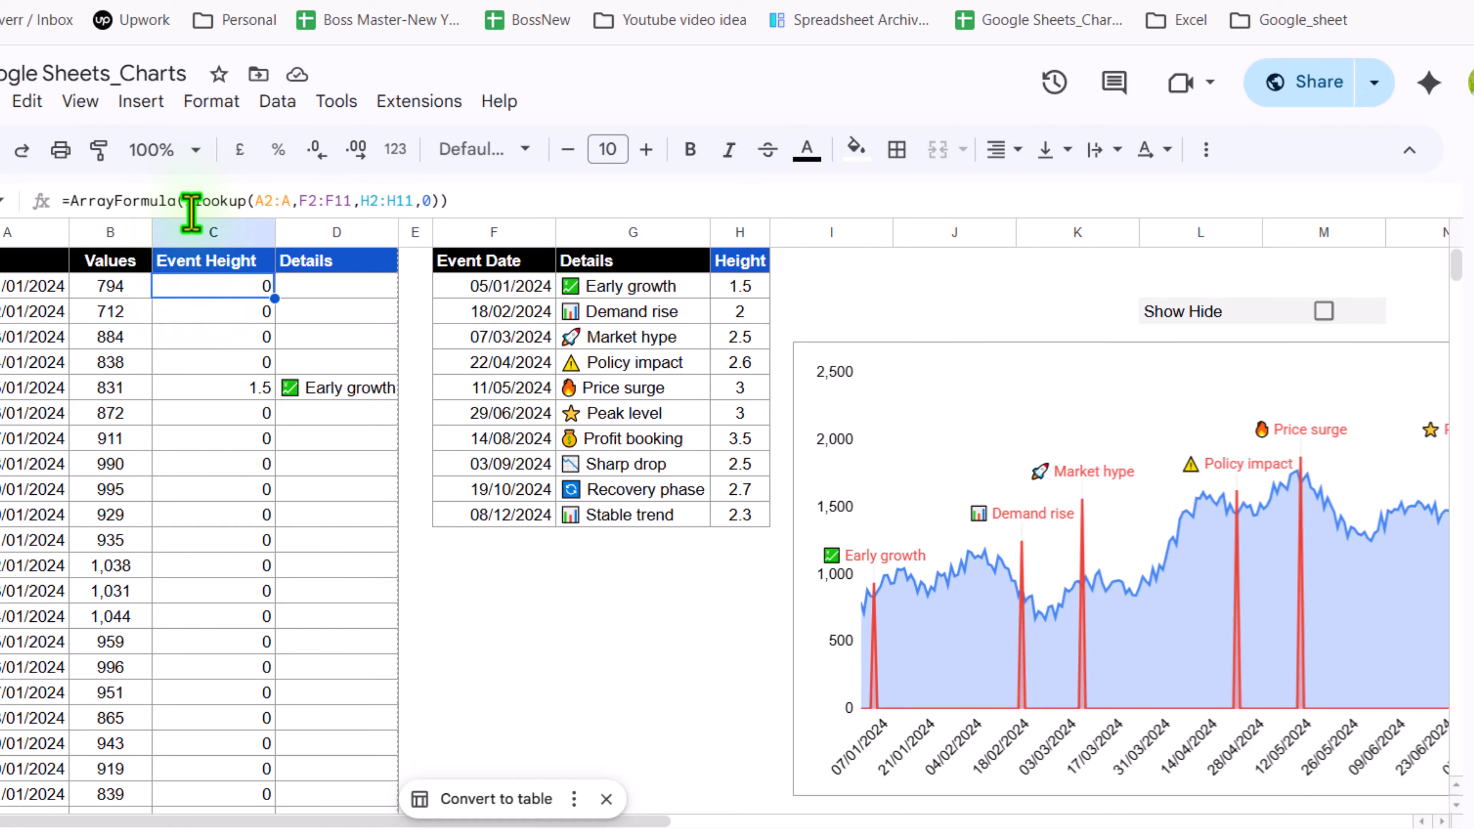
pyautogui.click(185, 202)
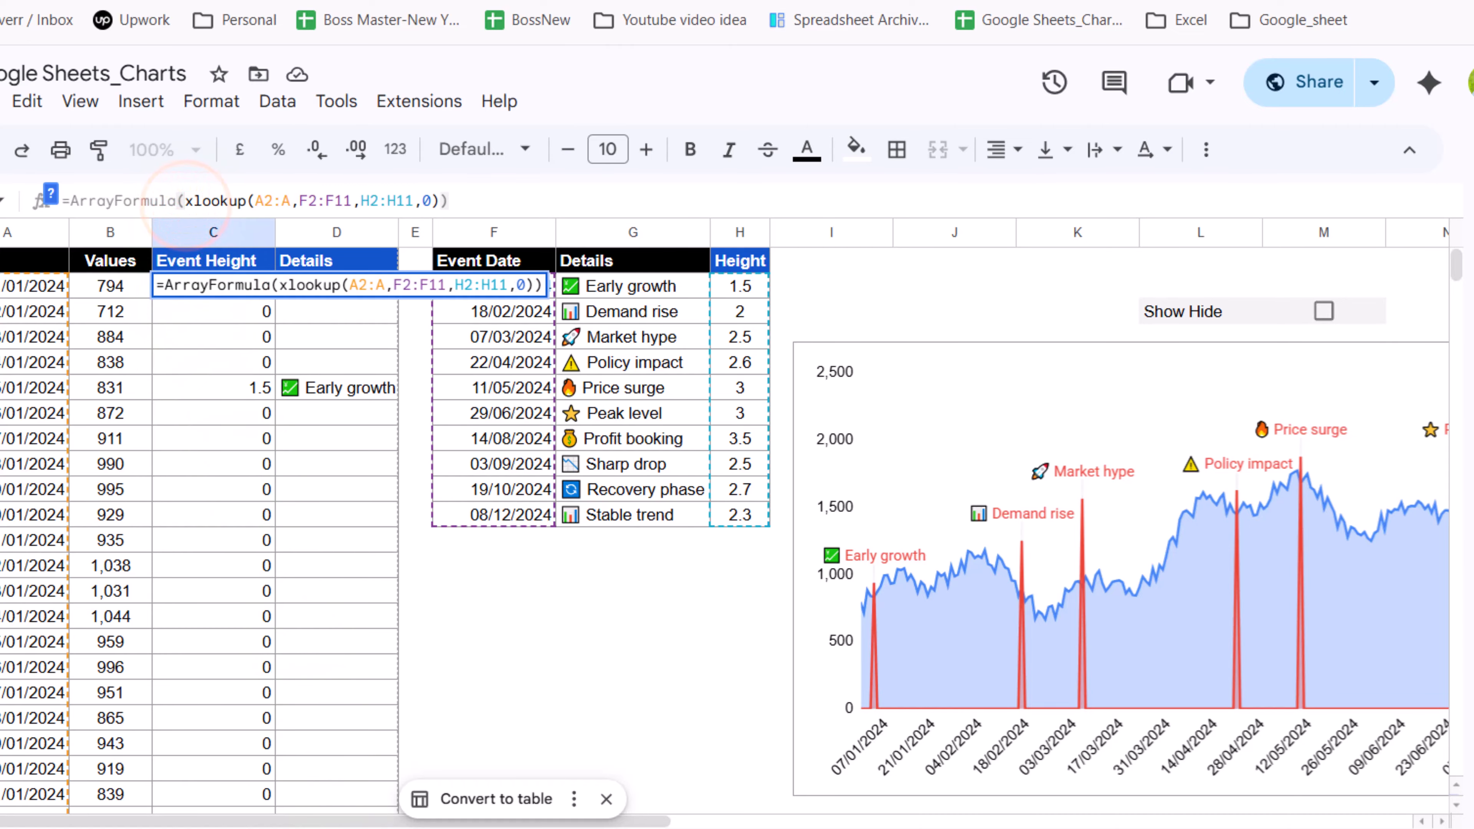
pyautogui.write('if(')
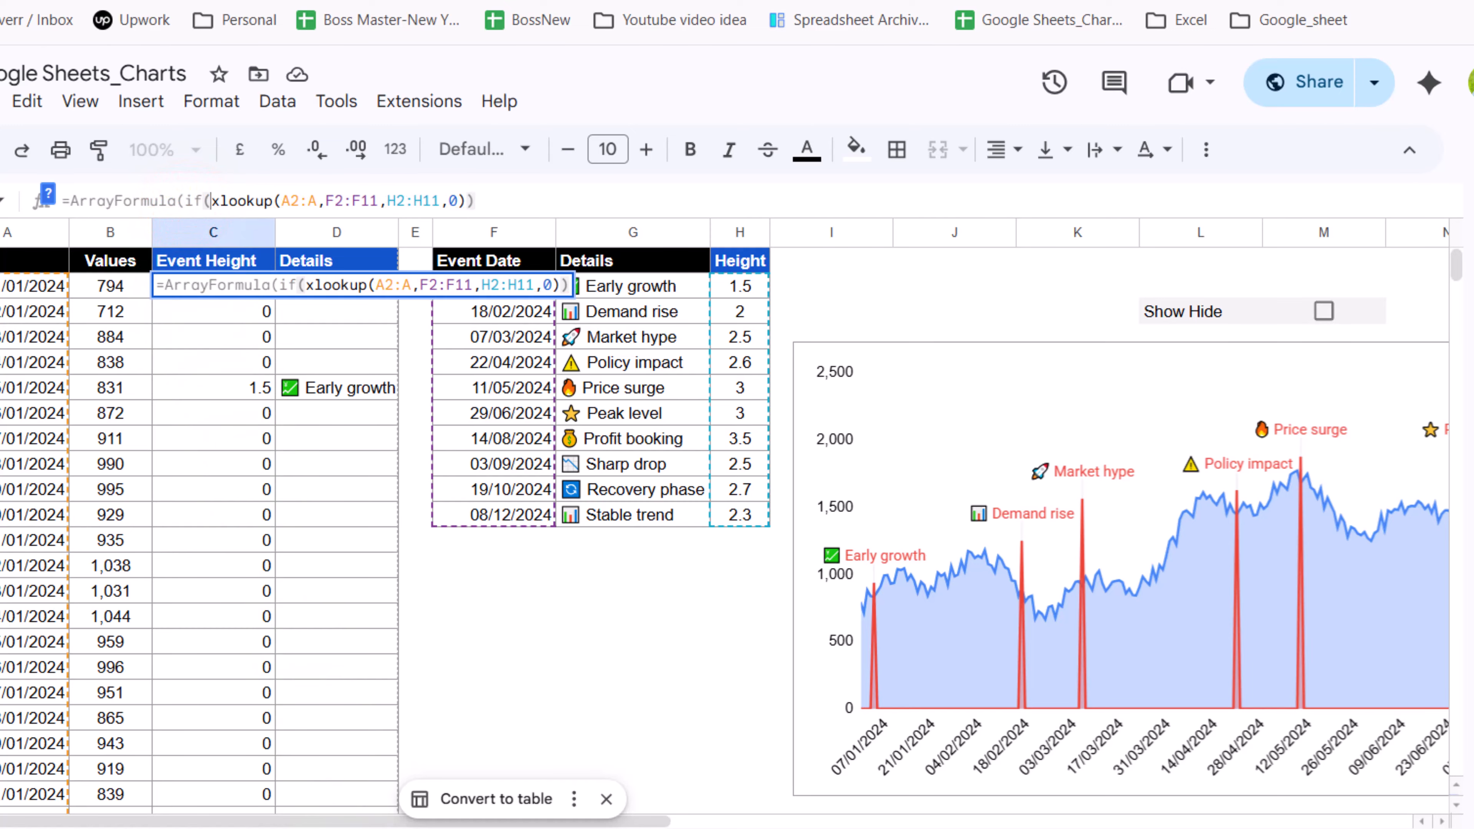
pyautogui.click(1343, 311)
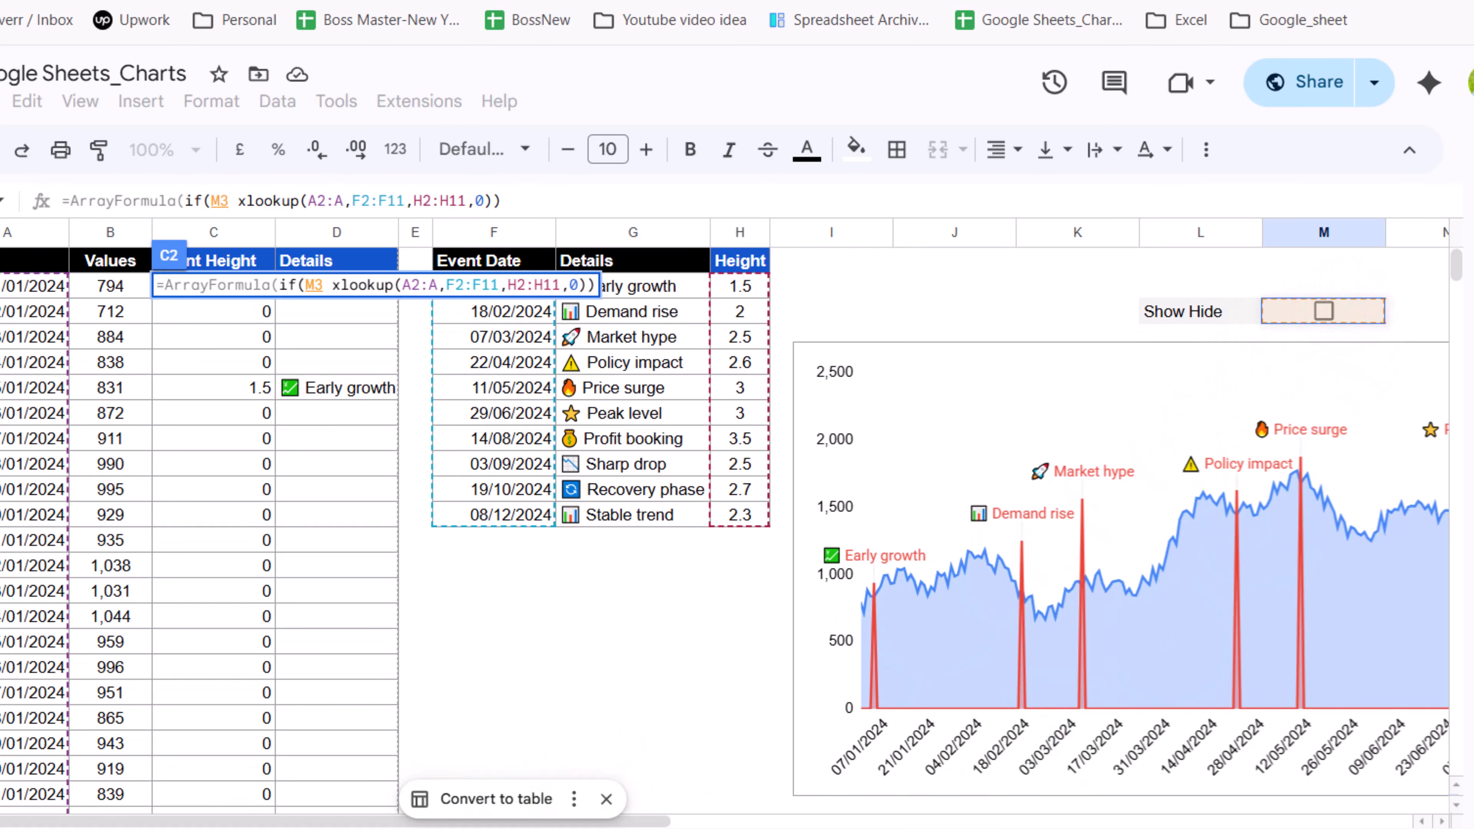
pyautogui.write(',')
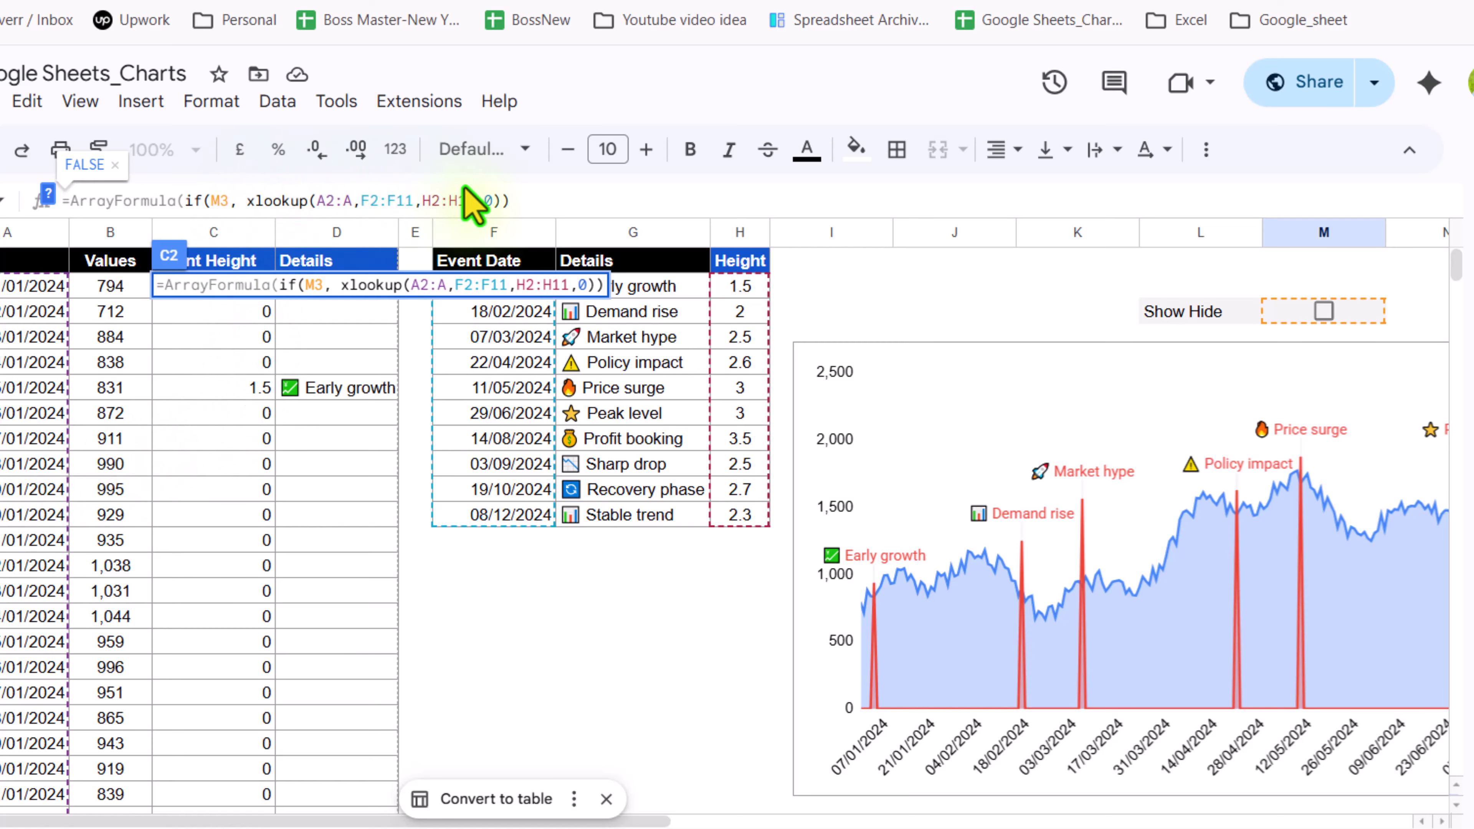
pyautogui.click(498, 202)
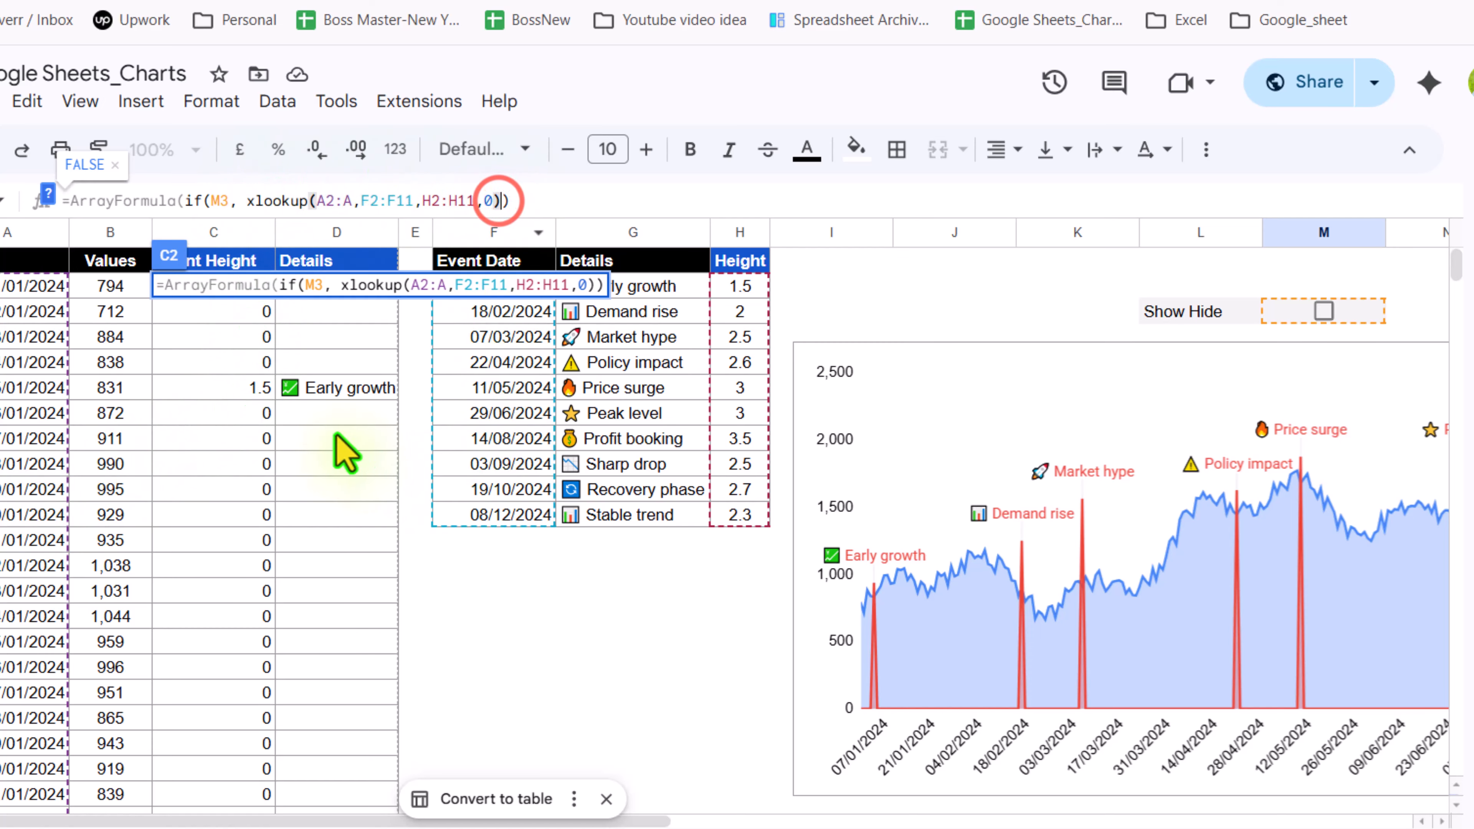
pyautogui.write(',""')
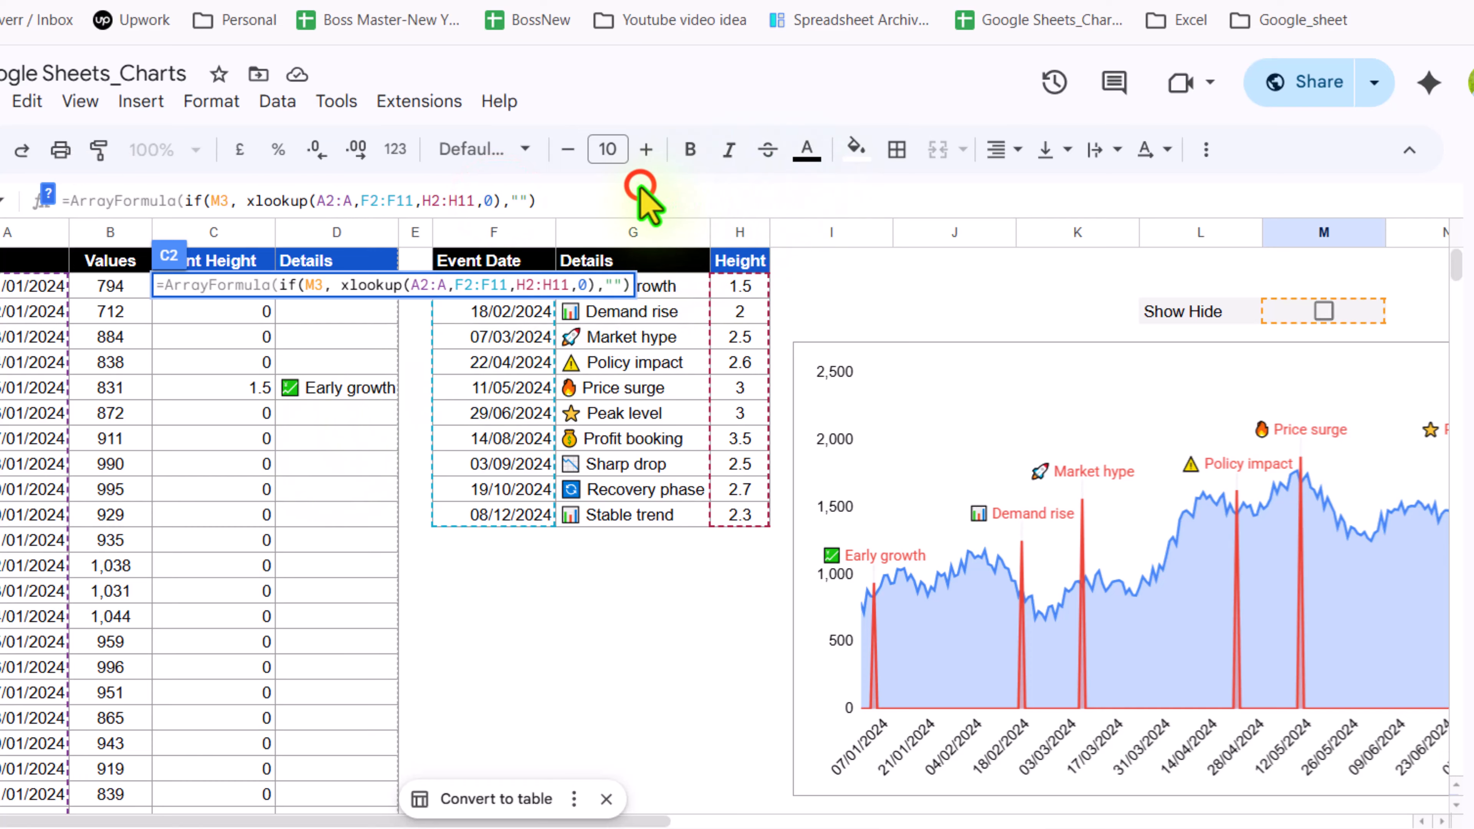
pyautogui.press('Return')
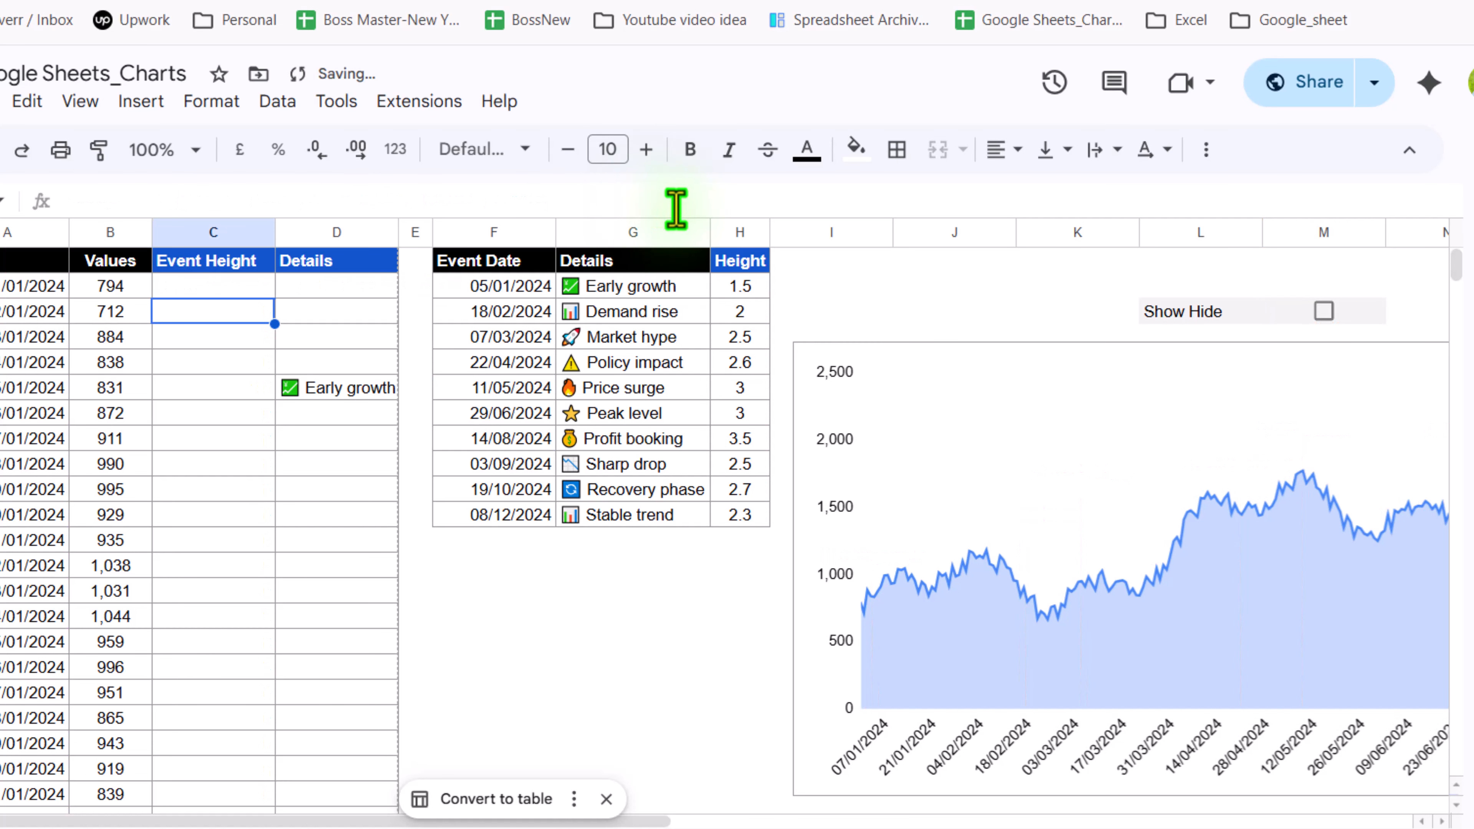
# Tick and untick the Show Hide checkbox to test how it controls the event spikes on the chart.
pyautogui.click(1306, 316)
pyautogui.click(1324, 311)
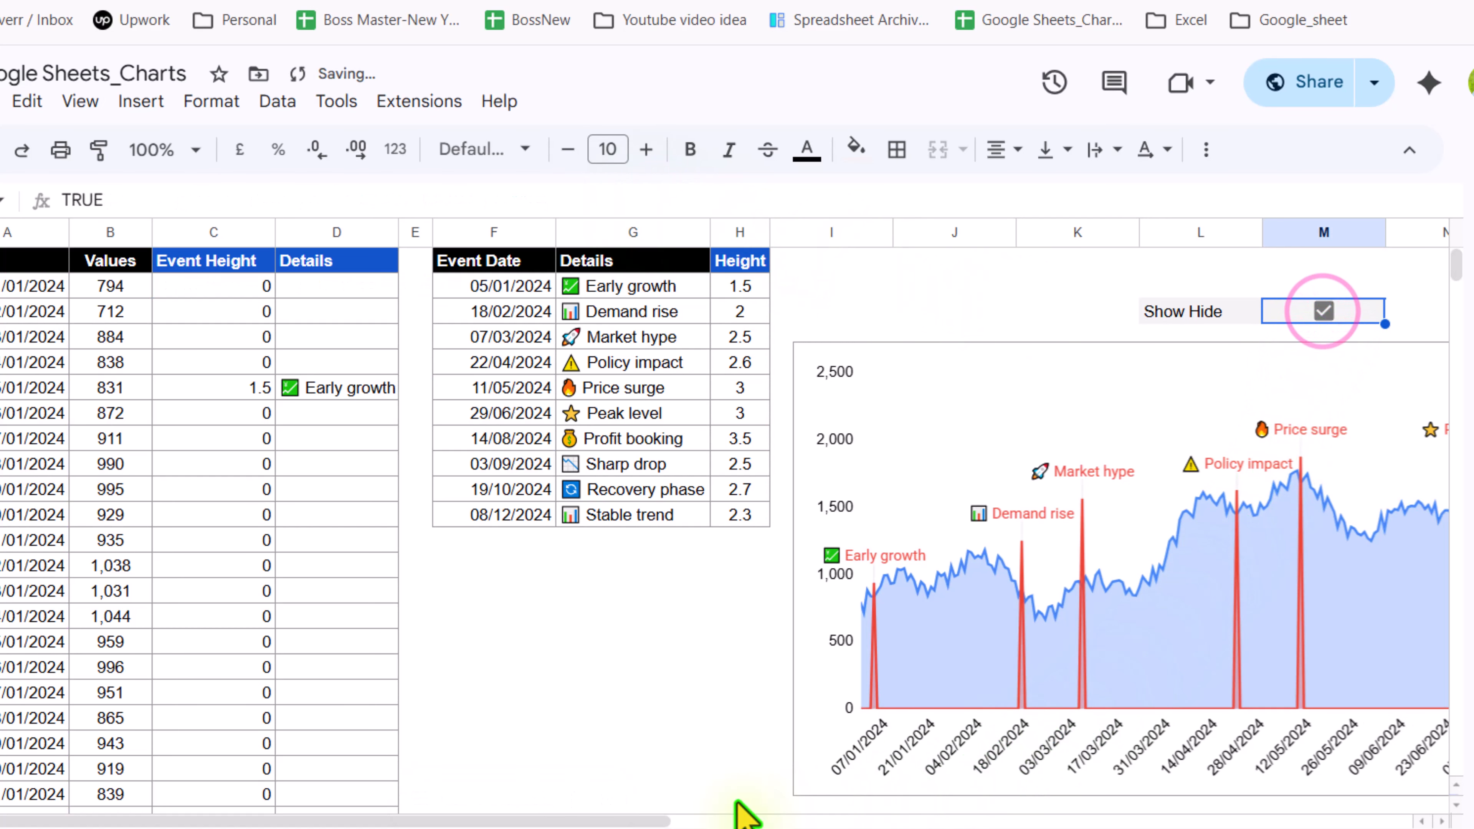
pyautogui.moveTo(598, 823); pyautogui.dragTo(926, 822)
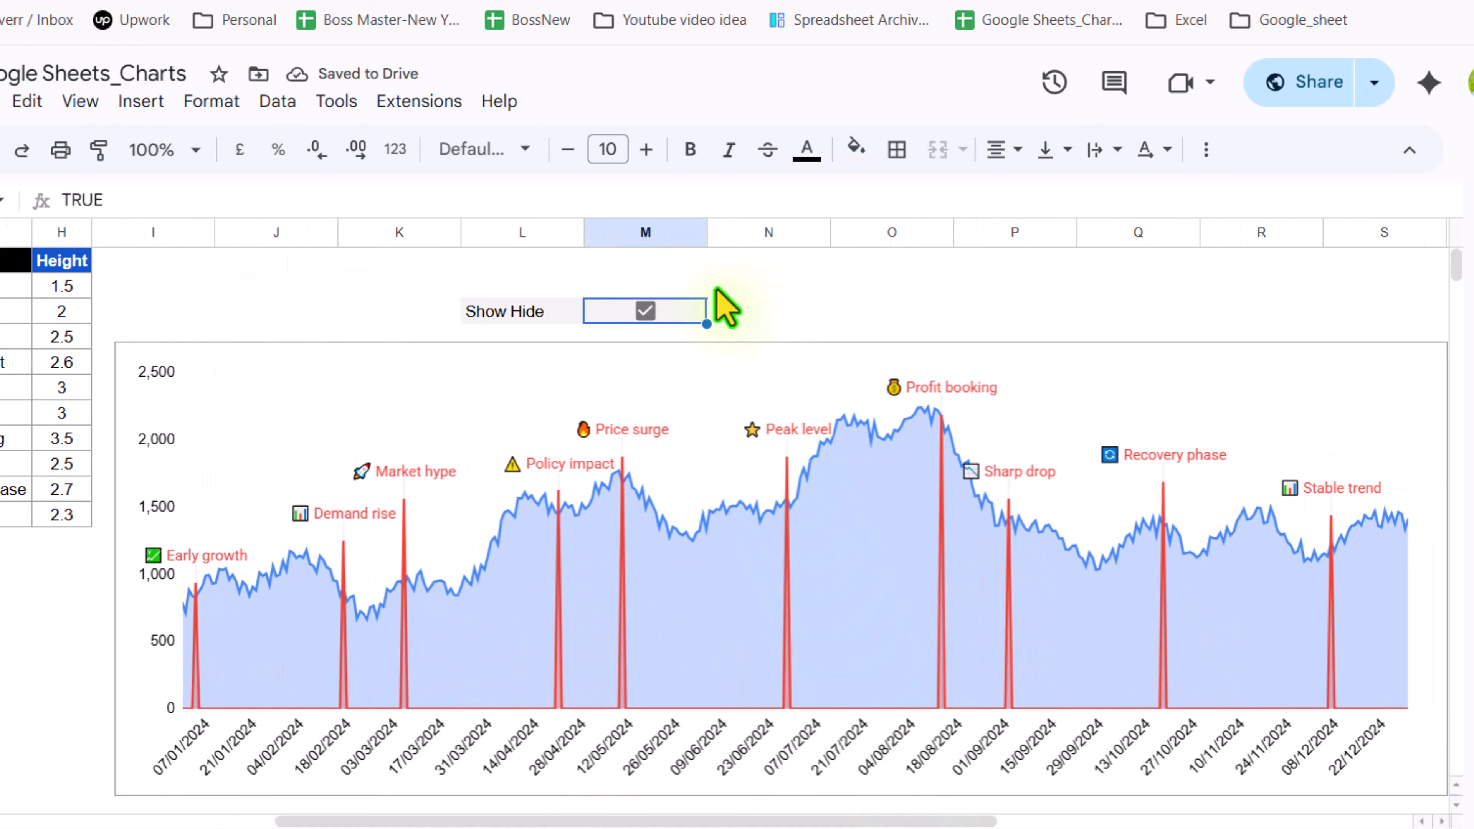
pyautogui.click(645, 311)
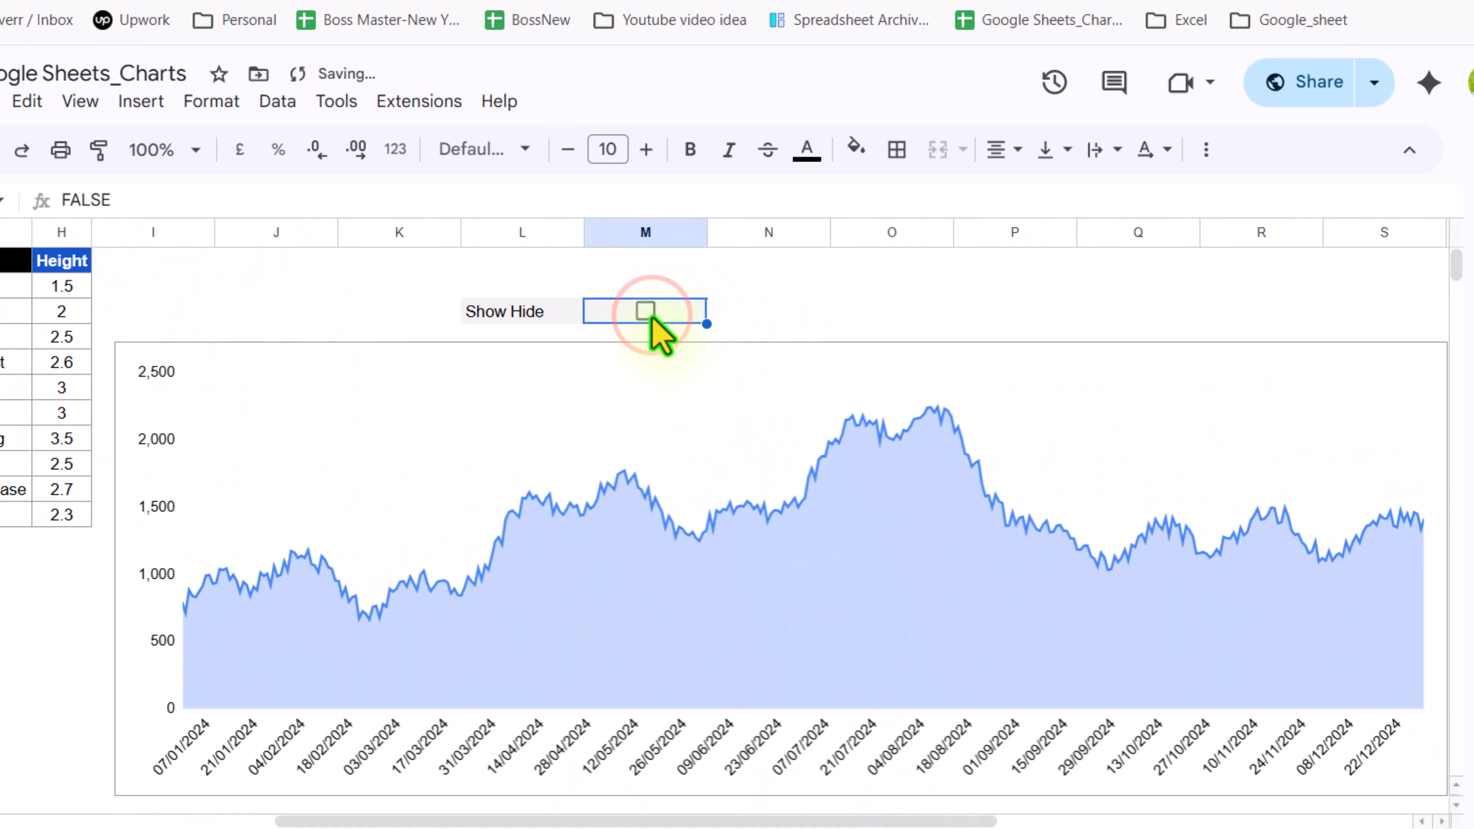